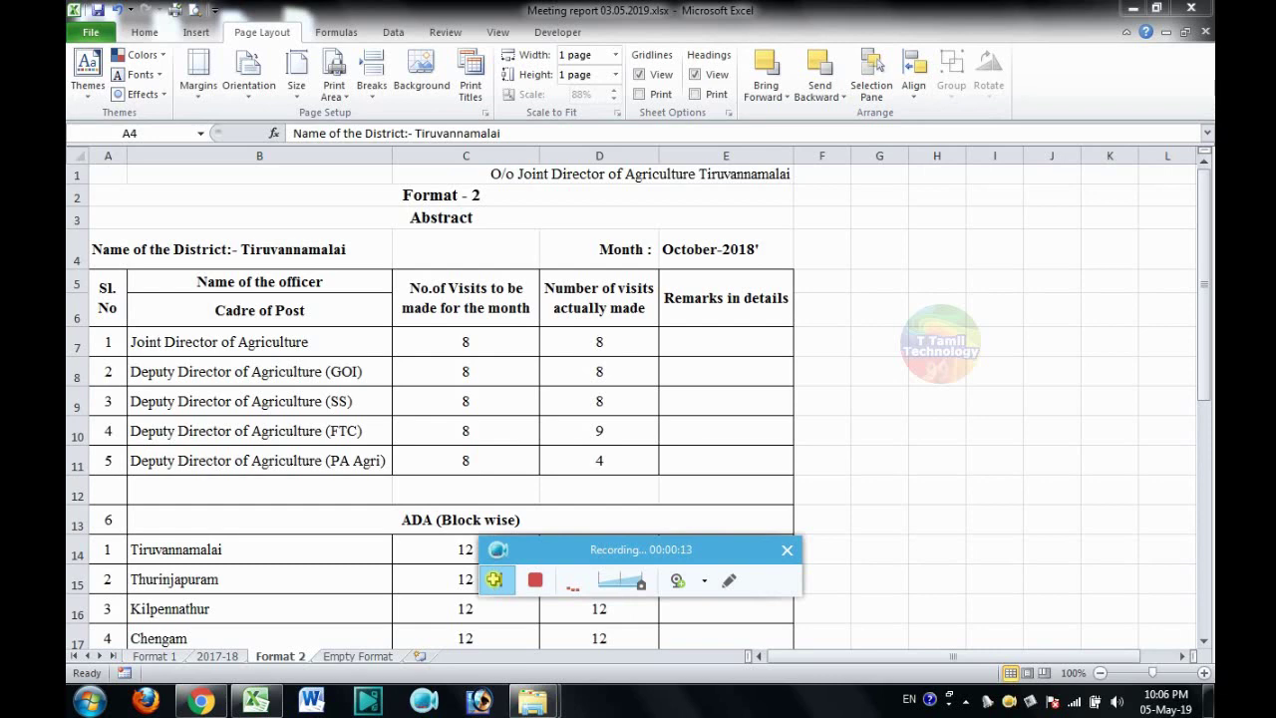
# Check the Format 2 sheet's extent from A1 to the report's end, then open its print preview.
pyautogui.click(495, 582)
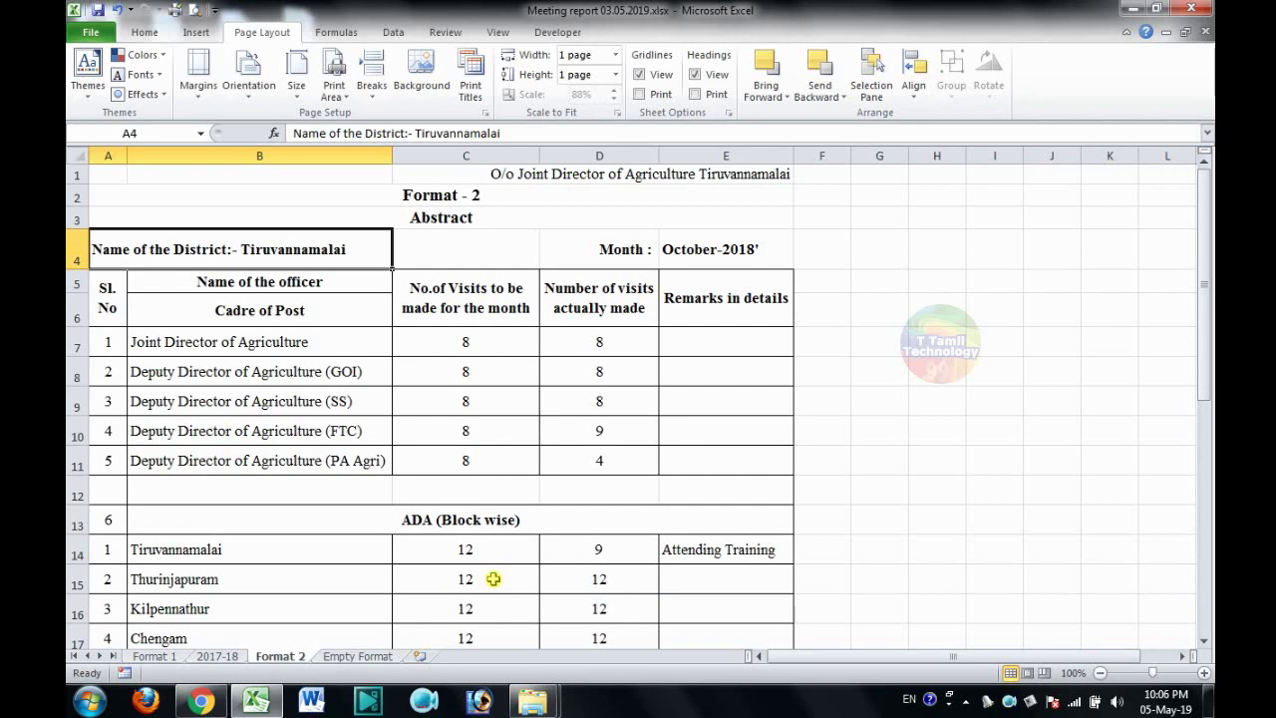
pyautogui.press('Up')
pyautogui.press('Up')
pyautogui.press('Up')
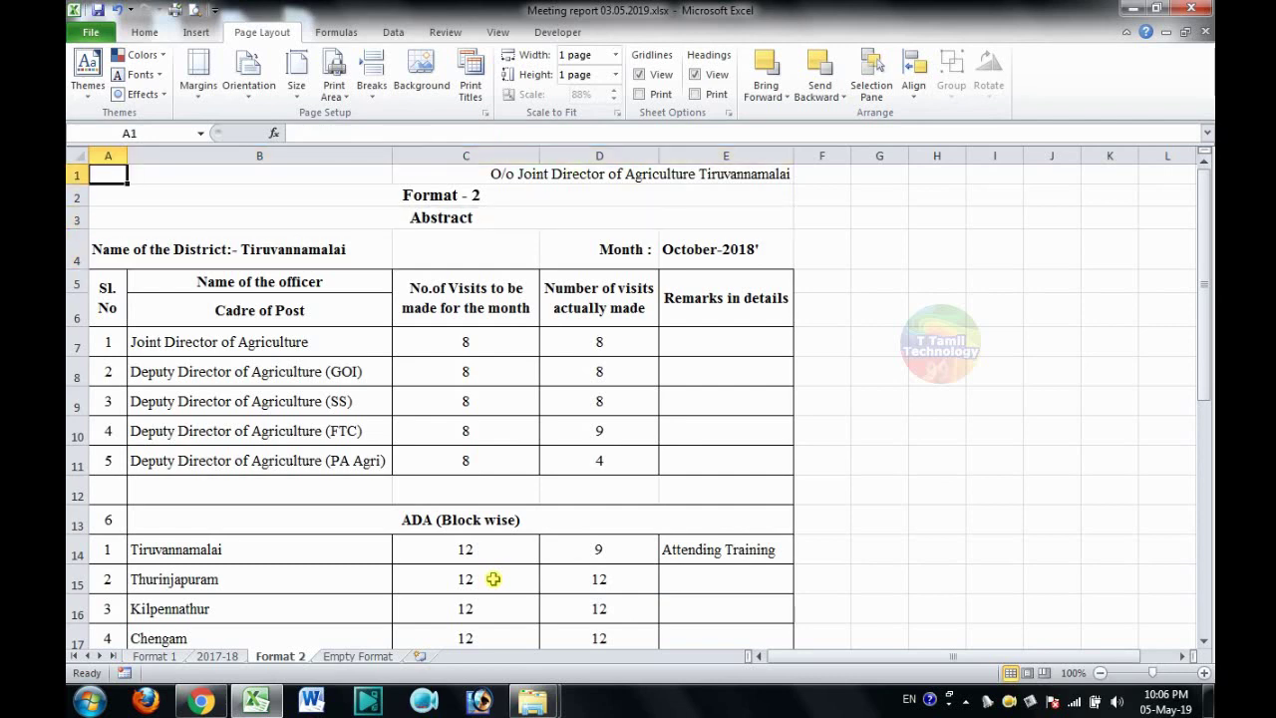
pyautogui.press('Down')
pyautogui.press('Down')
pyautogui.press('Down')
pyautogui.press('Down')
pyautogui.press('Down')
pyautogui.press('Down')
pyautogui.press('Down')
pyautogui.press('Down')
pyautogui.press('Down')
pyautogui.press('Down')
pyautogui.press('Down')
pyautogui.press('Down')
pyautogui.press('Down')
pyautogui.press('Down')
pyautogui.press('Down')
pyautogui.press('Down')
pyautogui.press('Down')
pyautogui.press('Down')
pyautogui.press('Down')
pyautogui.press('Down')
pyautogui.press('Down')
pyautogui.press('Down')
pyautogui.press('Down')
pyautogui.press('Down')
pyautogui.press('Down')
pyautogui.press('Down')
pyautogui.press('Down')
pyautogui.press('Down')
pyautogui.press('Down')
pyautogui.press('Down')
pyautogui.press('Down')
pyautogui.press('Down')
pyautogui.press('Down')
pyautogui.press('Down')
pyautogui.press('Down')
pyautogui.press('Down')
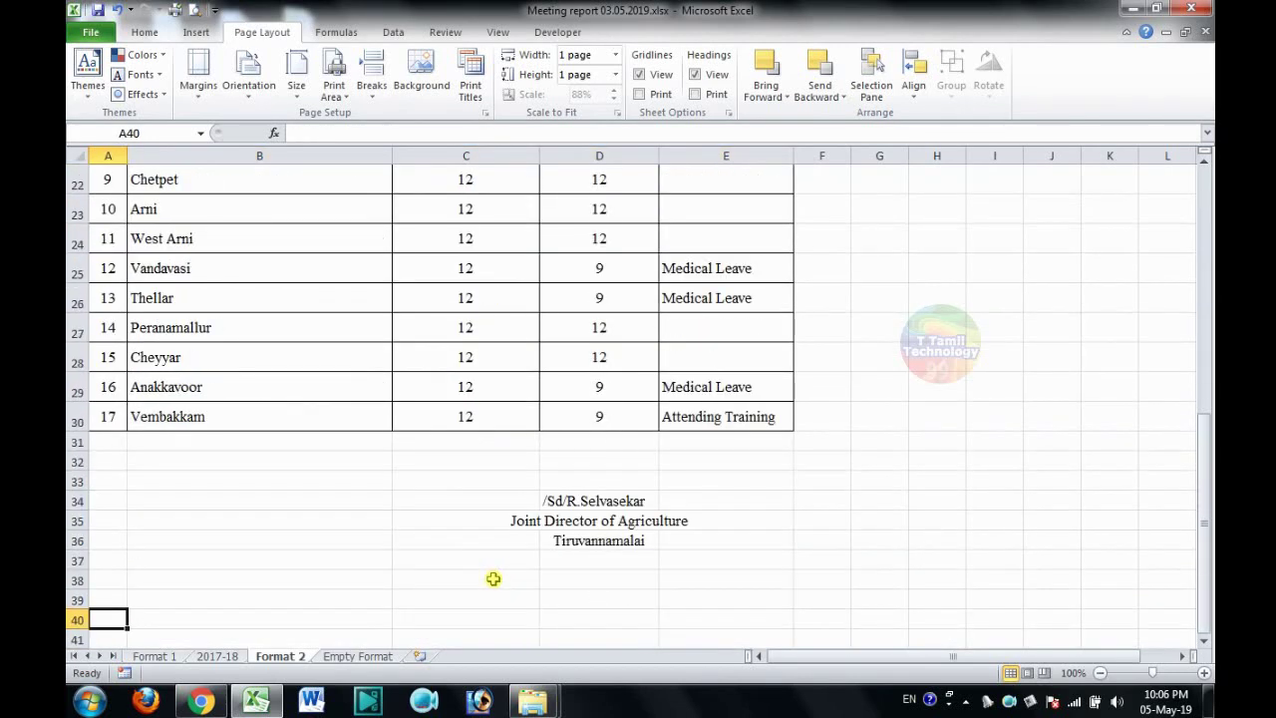
pyautogui.press('Up')
pyautogui.press('Up')
pyautogui.press('Up')
pyautogui.press('Up')
pyautogui.press('Up')
pyautogui.press('Up')
pyautogui.press('Up')
pyautogui.press('Up')
pyautogui.press('Up')
pyautogui.press('Up')
pyautogui.press('Up')
pyautogui.press('Up')
pyautogui.press('Up')
pyautogui.press('Up')
pyautogui.press('Up')
pyautogui.press('Up')
pyautogui.press('Up')
pyautogui.press('Up')
pyautogui.press('Up')
pyautogui.press('Up')
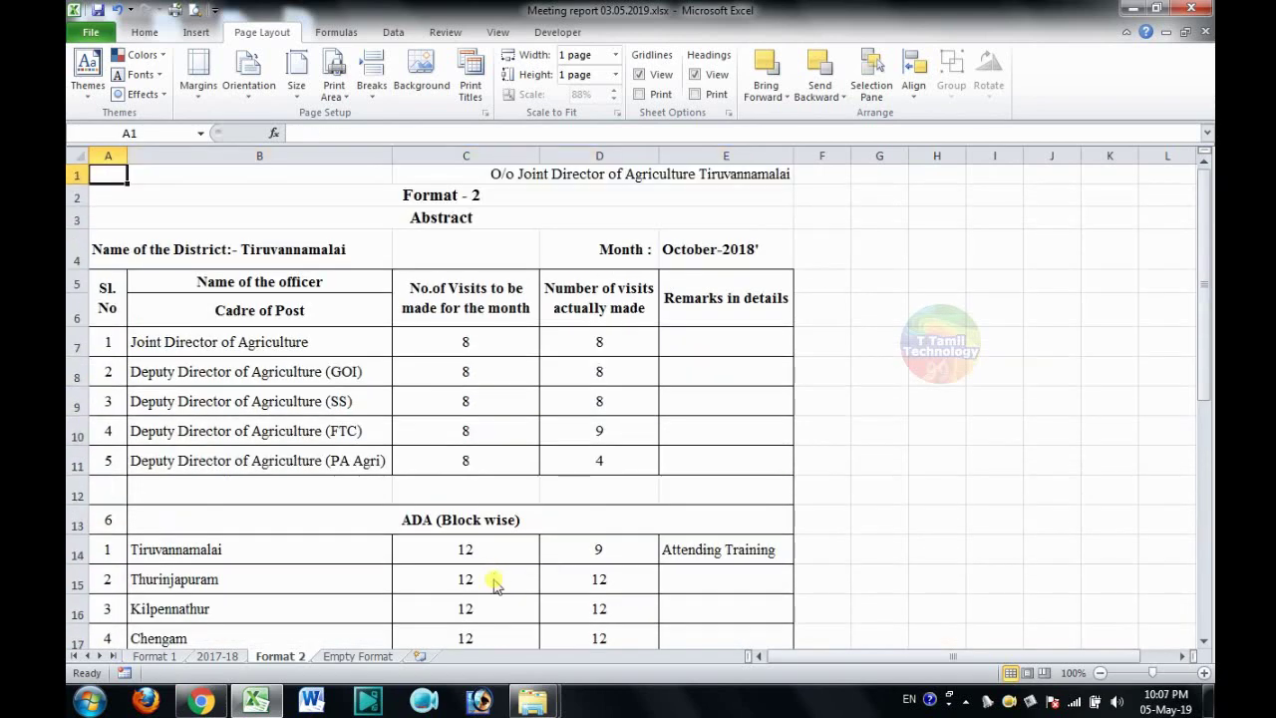
pyautogui.hotkey('ctrl', 'p')
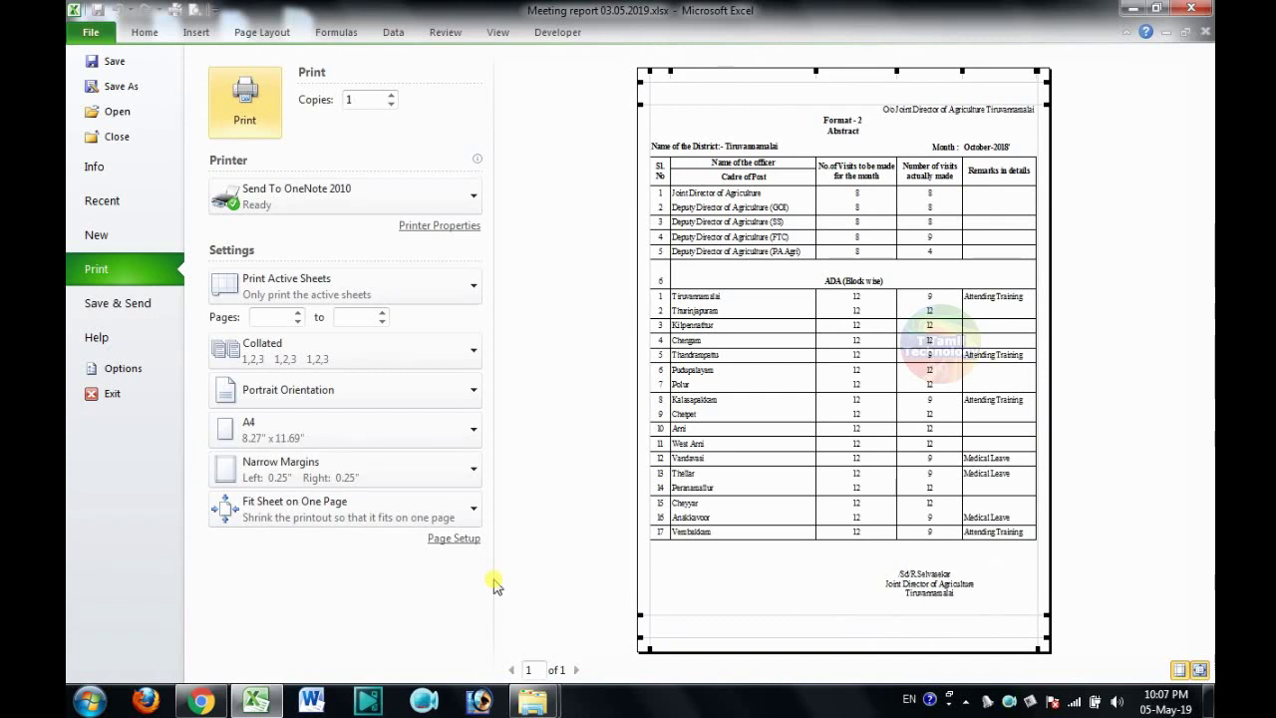
# Try the Normal and Wide margin presets, then settle on Narrow margins and leave the print view.
pyautogui.click(375, 487)
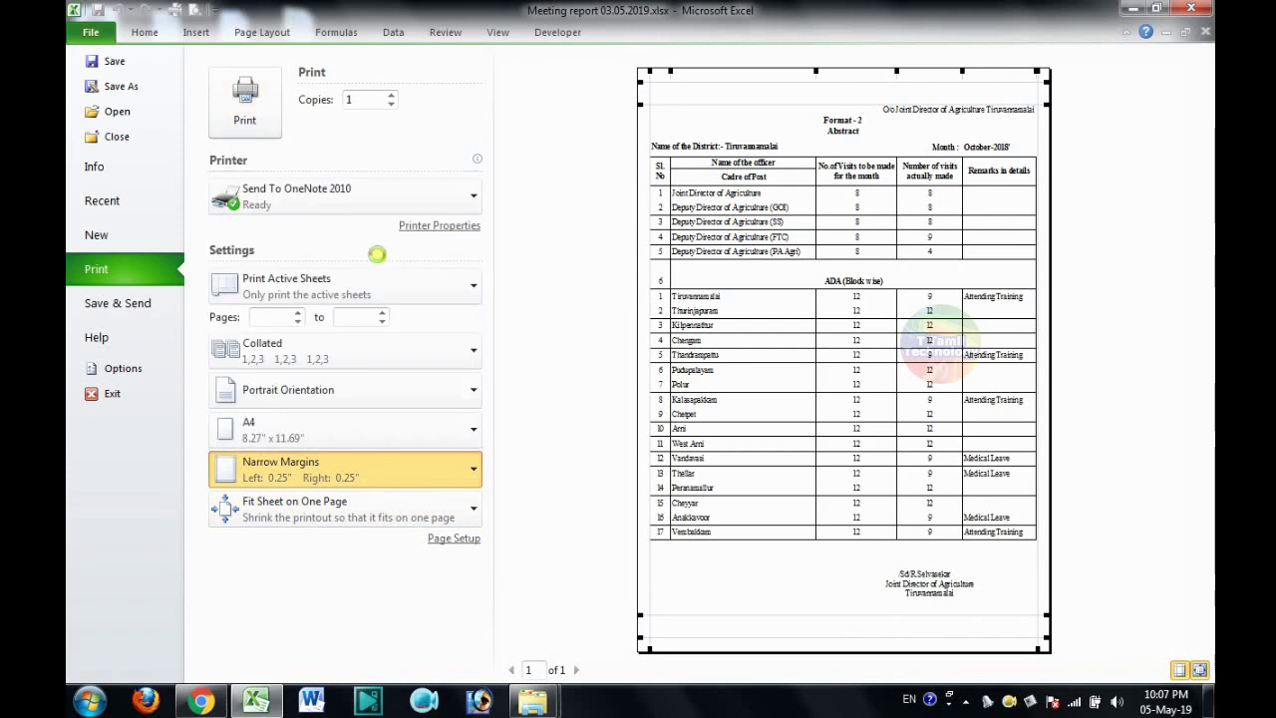
pyautogui.click(379, 261)
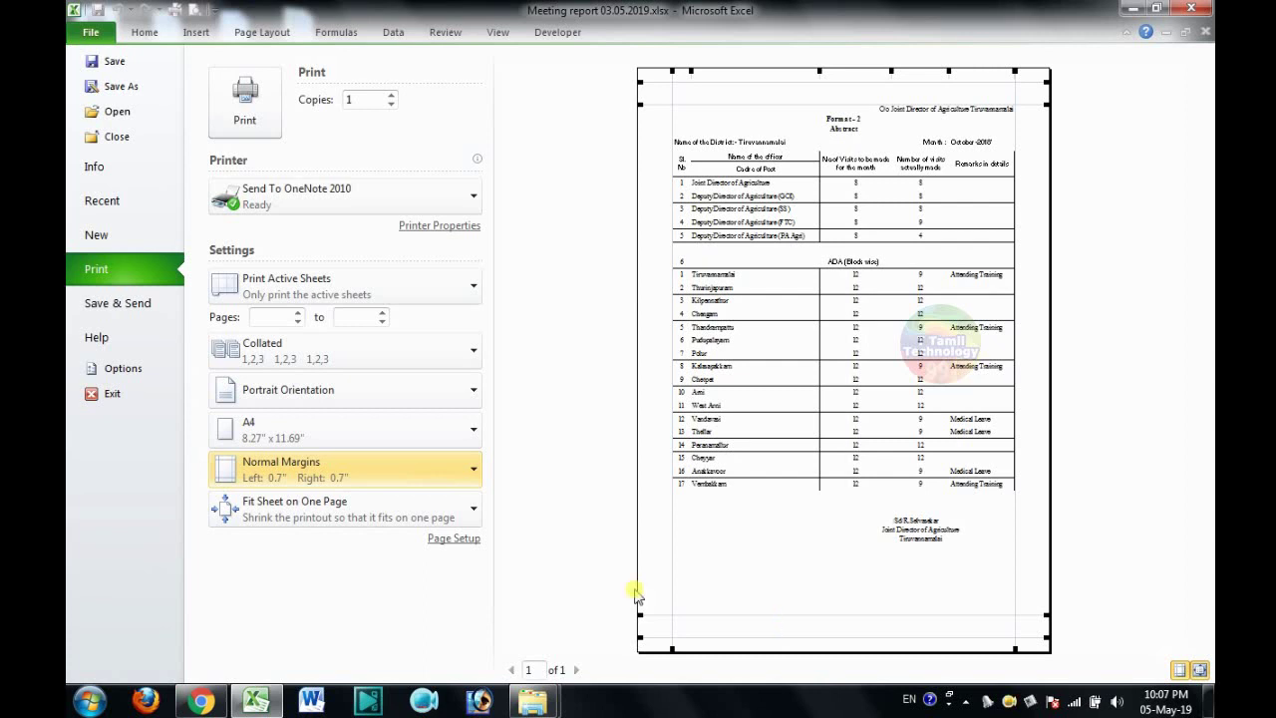
pyautogui.click(393, 478)
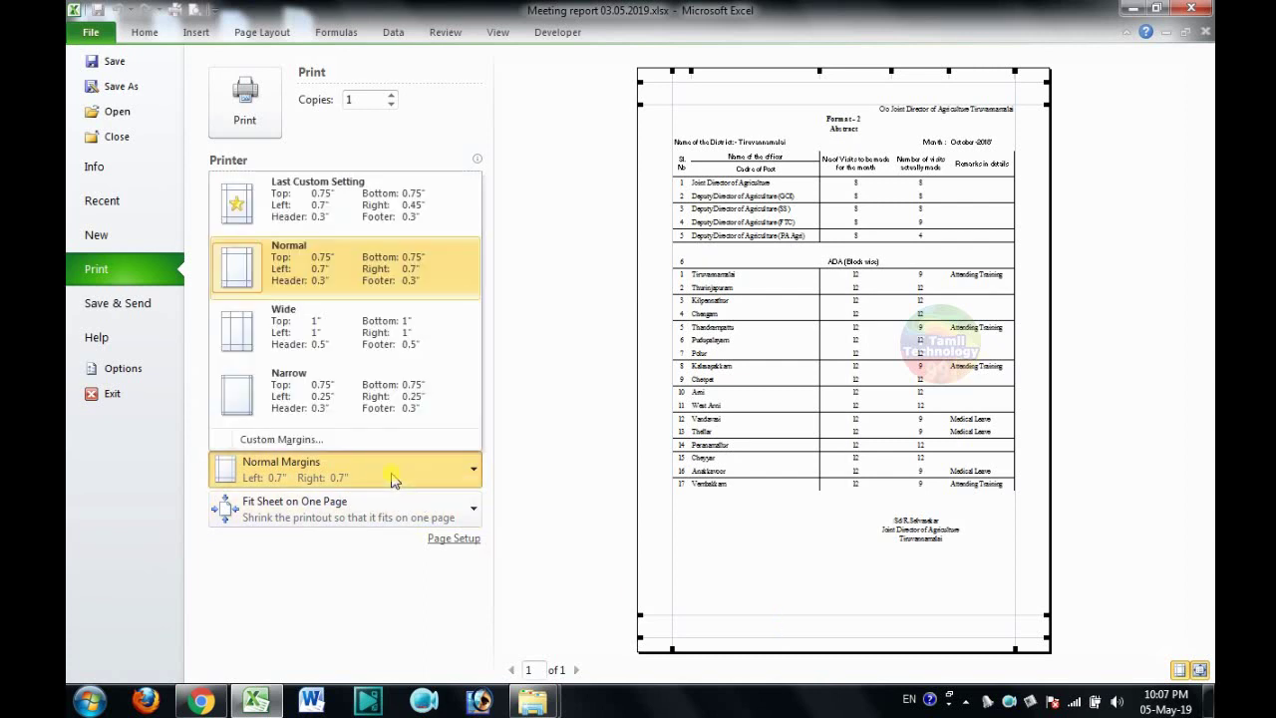
pyautogui.click(364, 359)
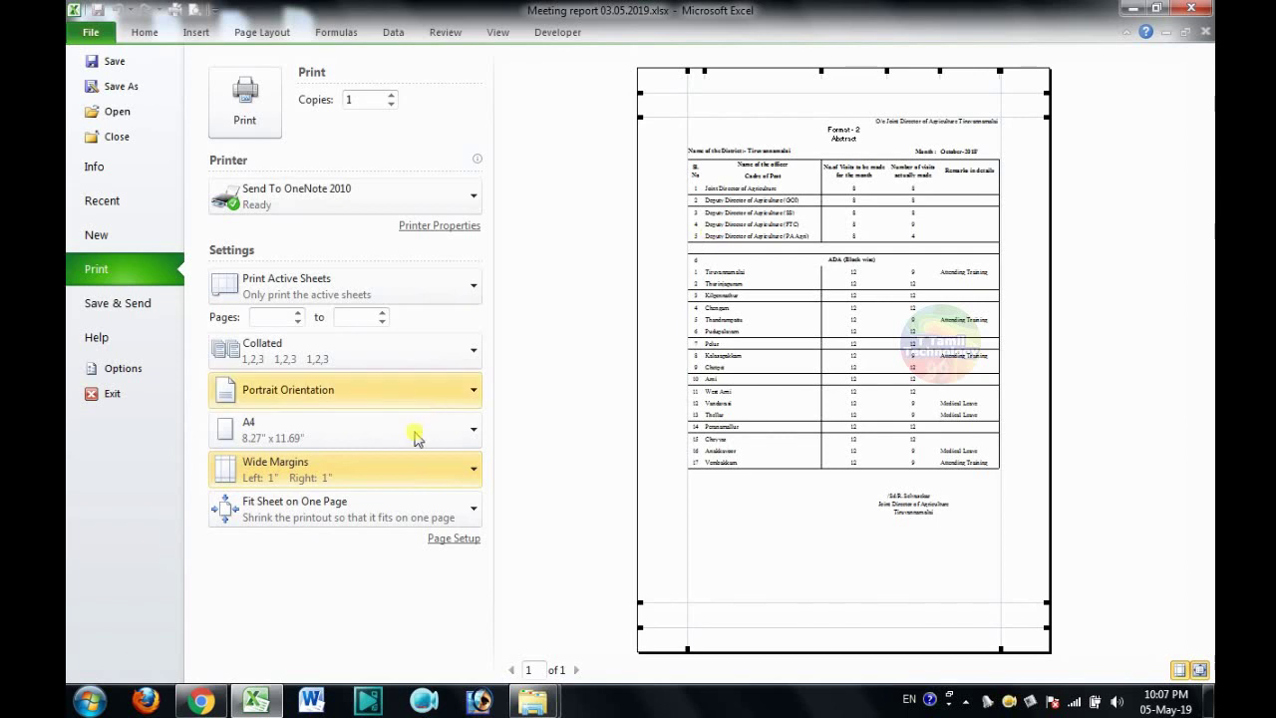
pyautogui.click(409, 469)
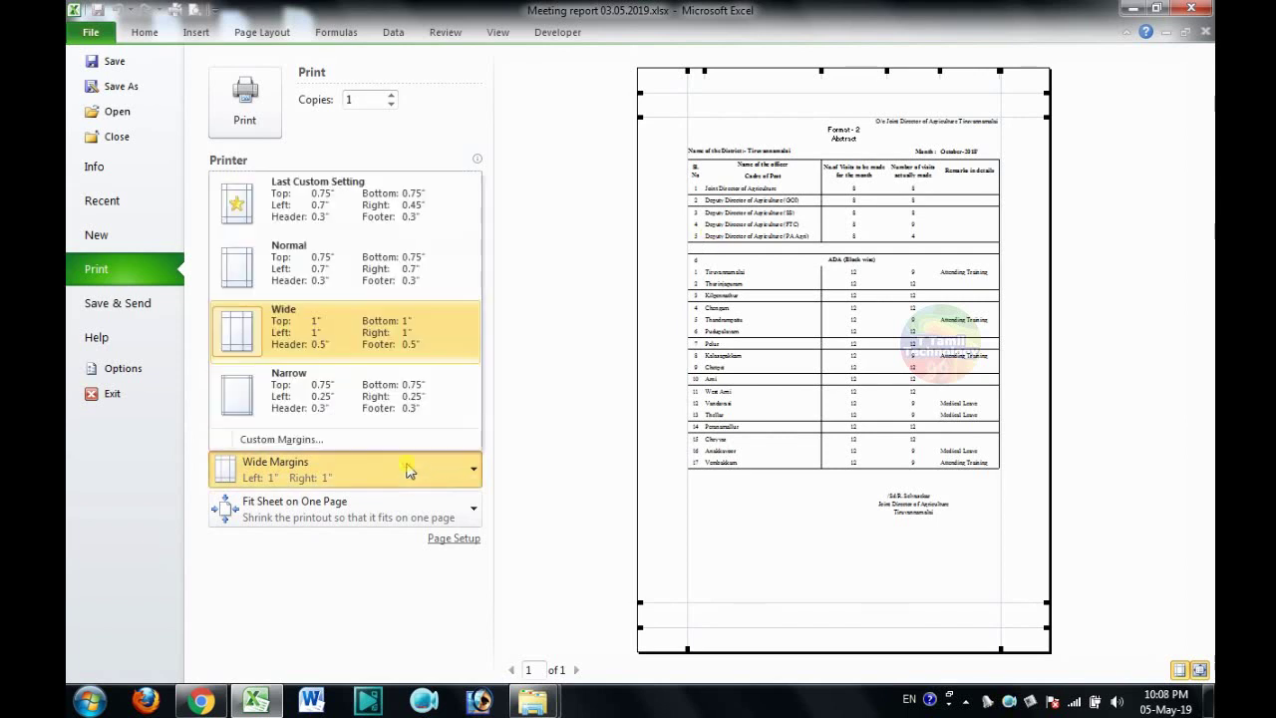
pyautogui.click(370, 415)
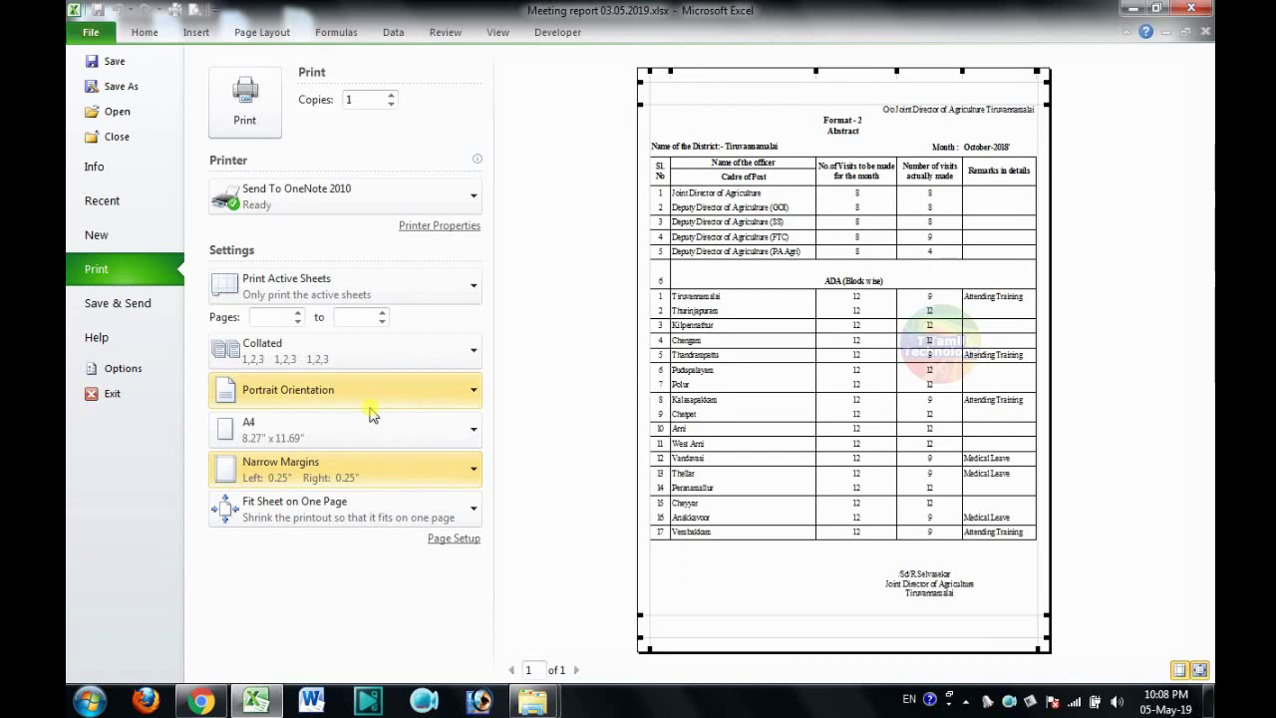
pyautogui.press('Escape')
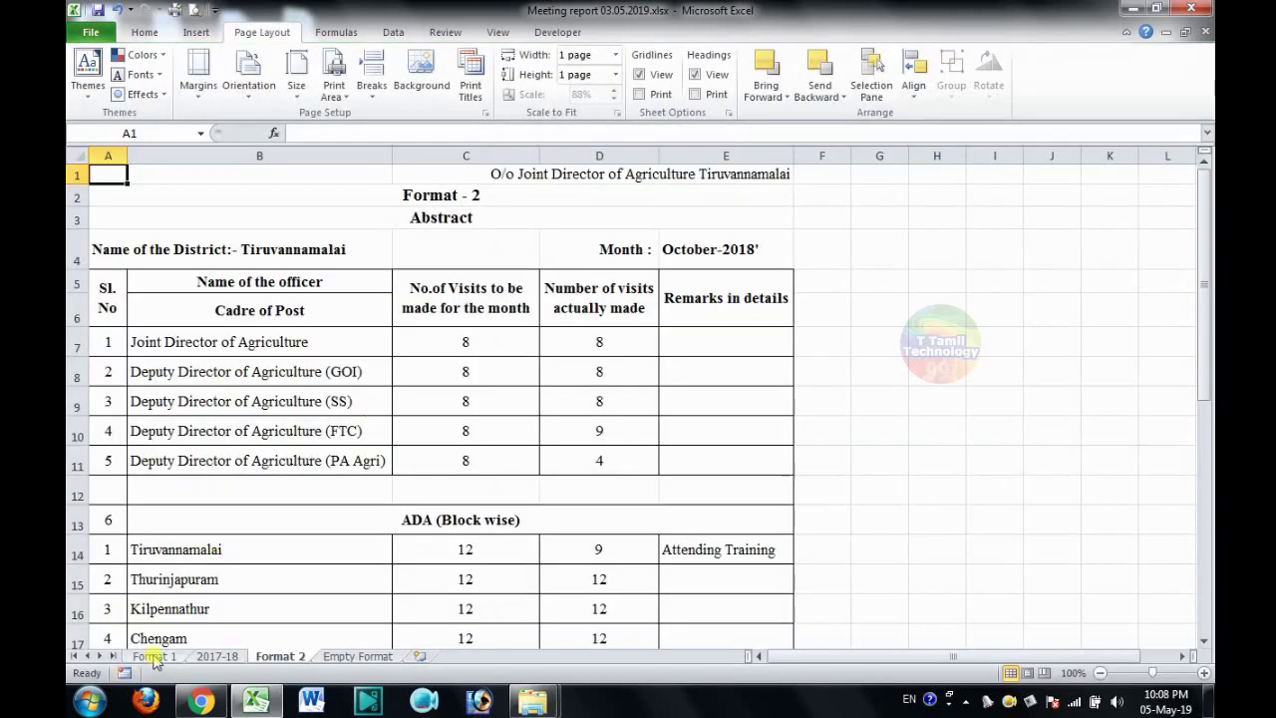
# On the 2017-18 sheet, set print scaling to Fit Sheet on One Page instead of two pages.
pyautogui.click(154, 657)
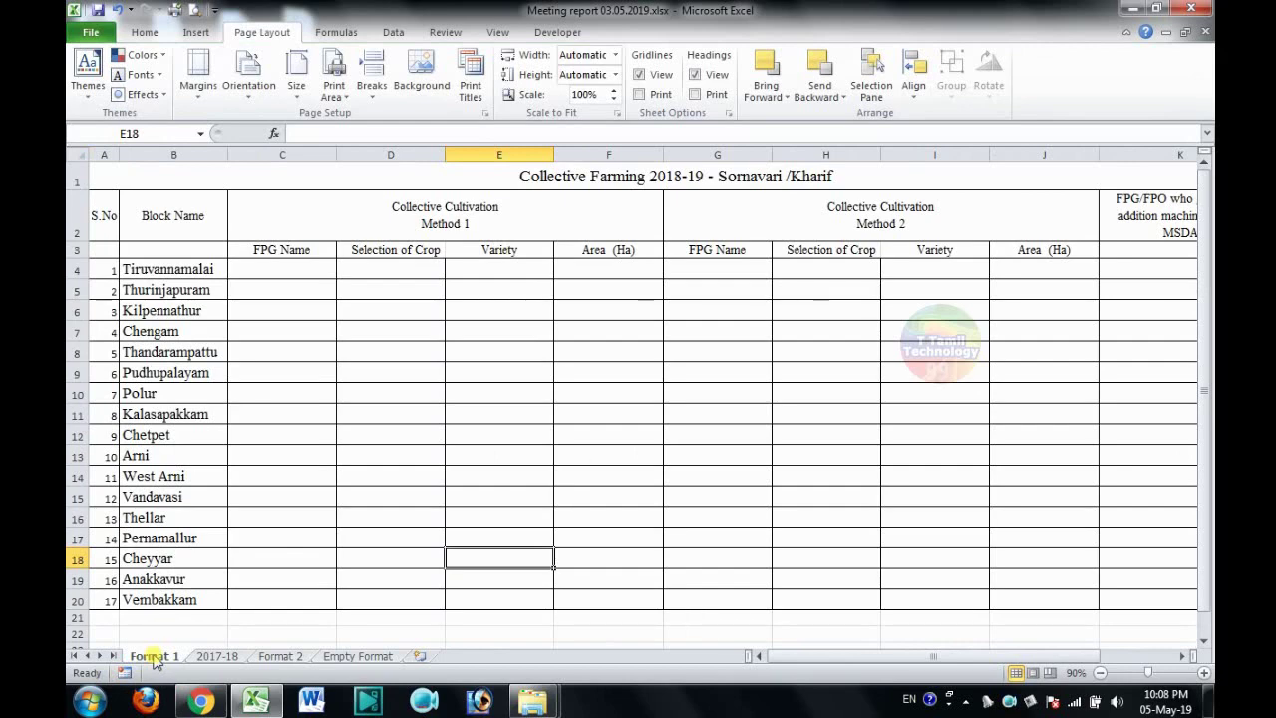
pyautogui.click(204, 660)
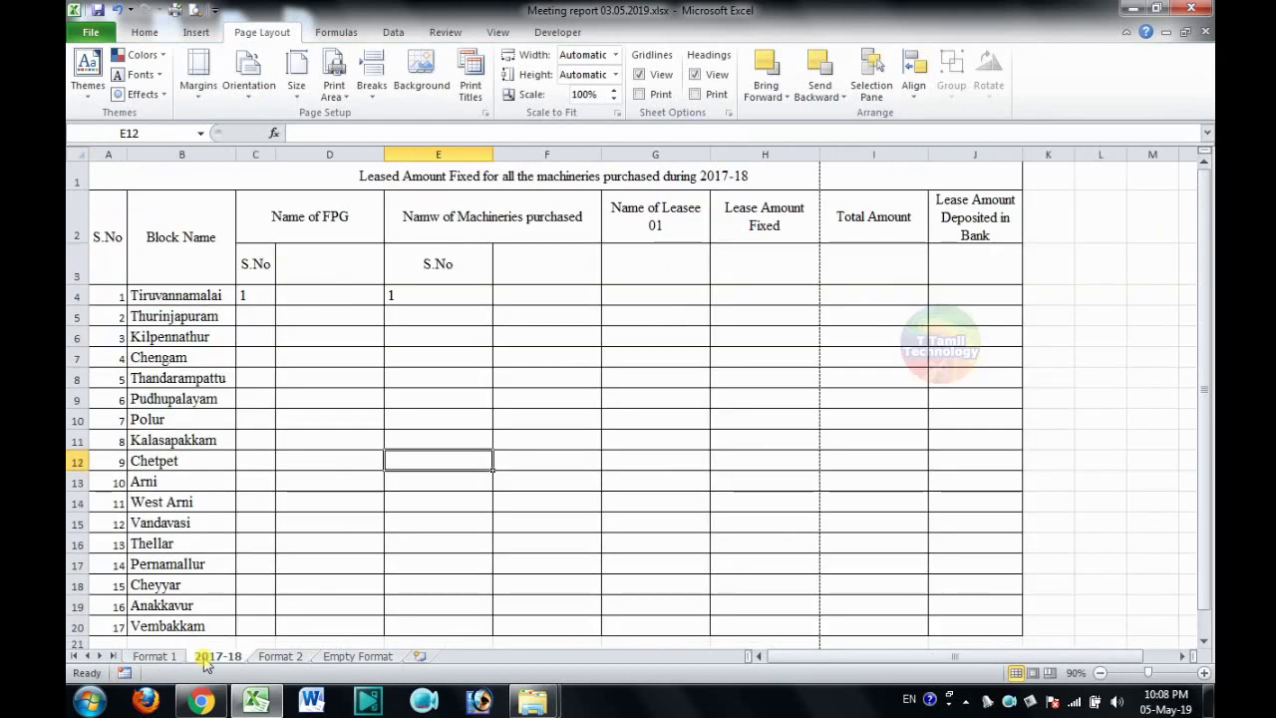
pyautogui.hotkey('ctrl', 'p')
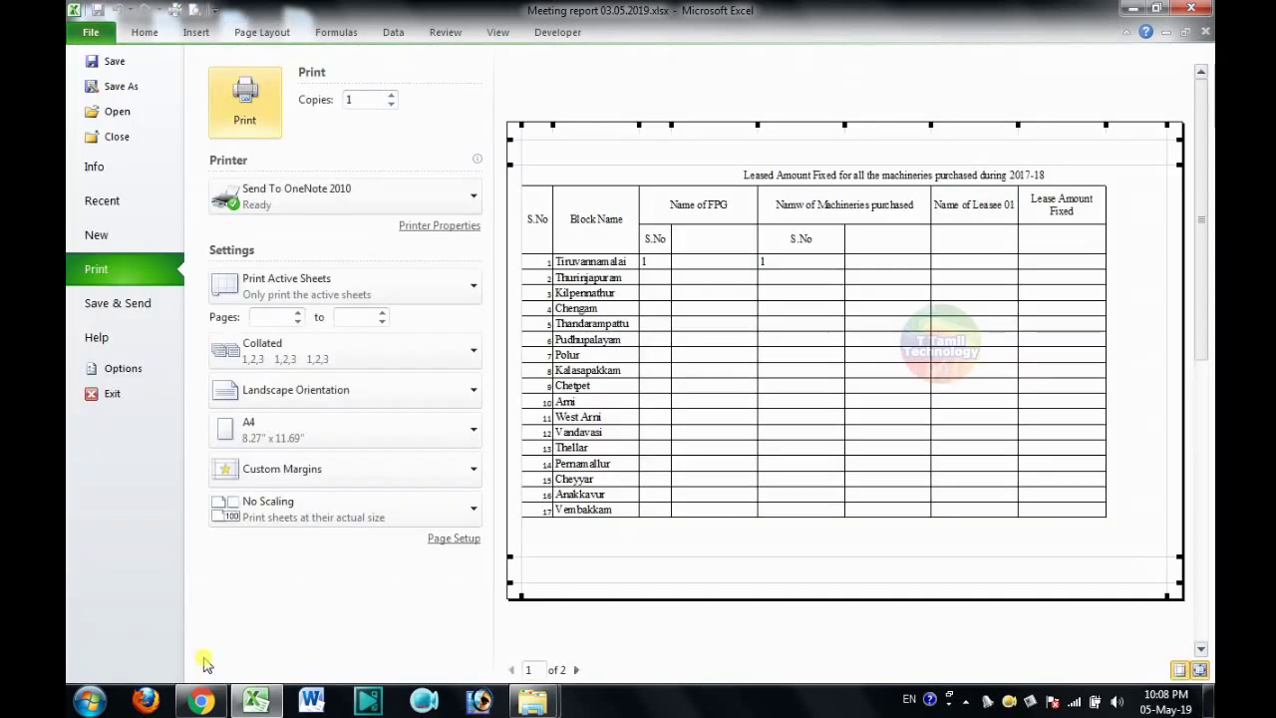
pyautogui.click(577, 670)
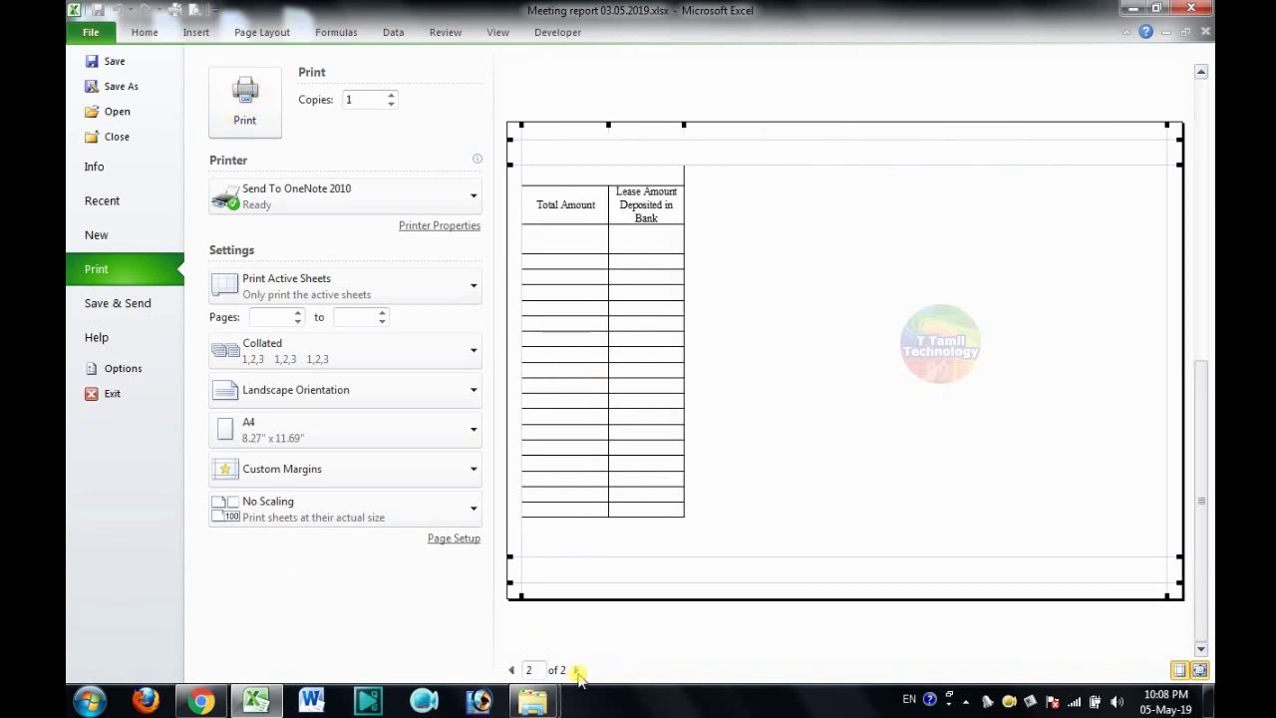
pyautogui.click(511, 670)
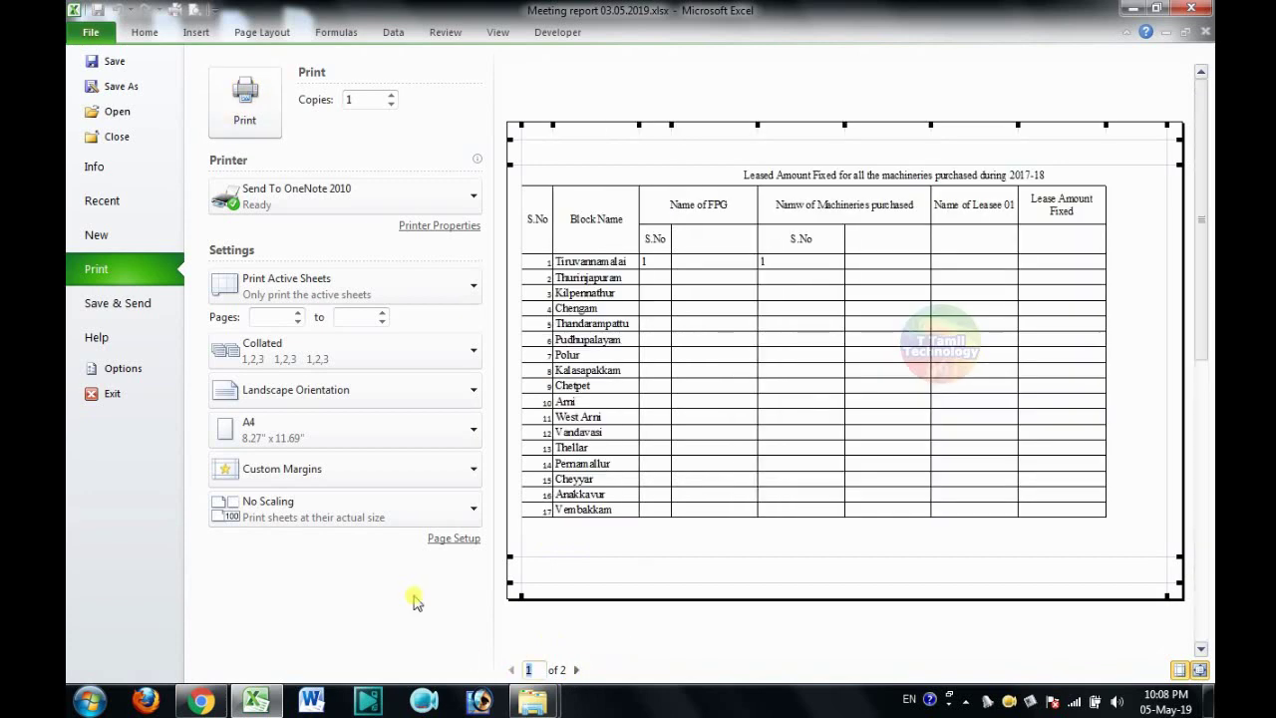
pyautogui.click(304, 529)
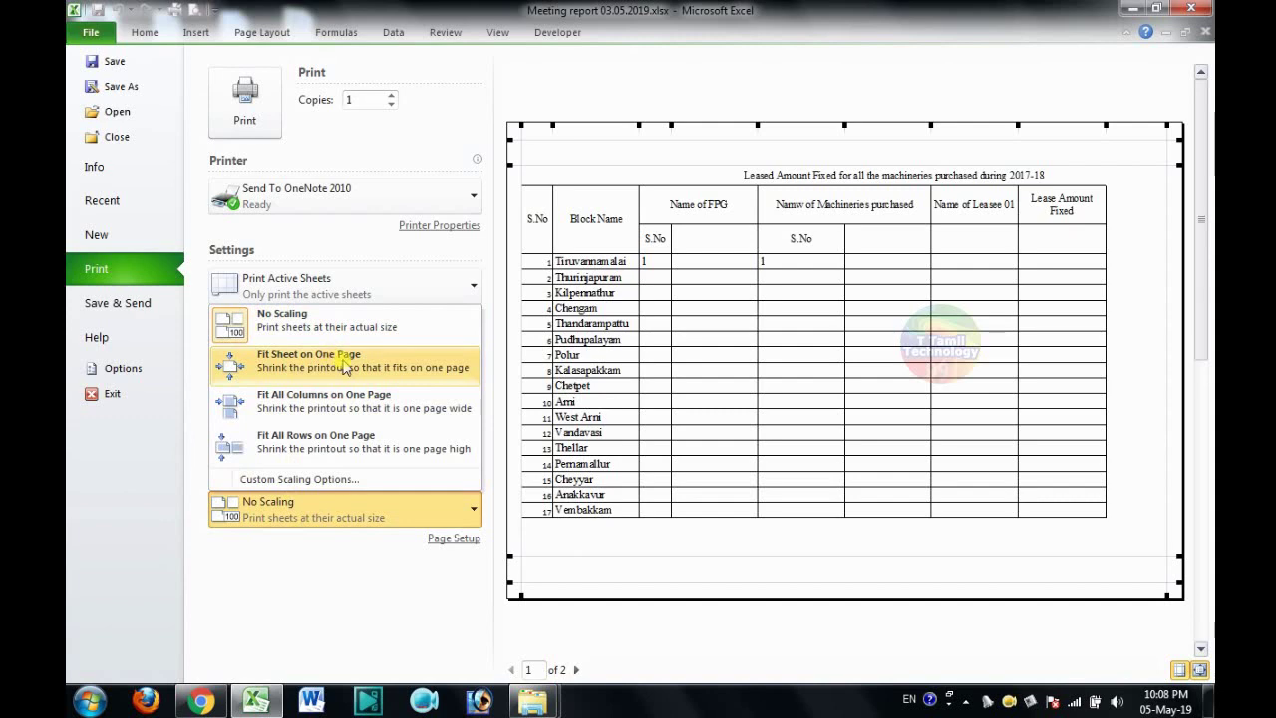
pyautogui.click(342, 361)
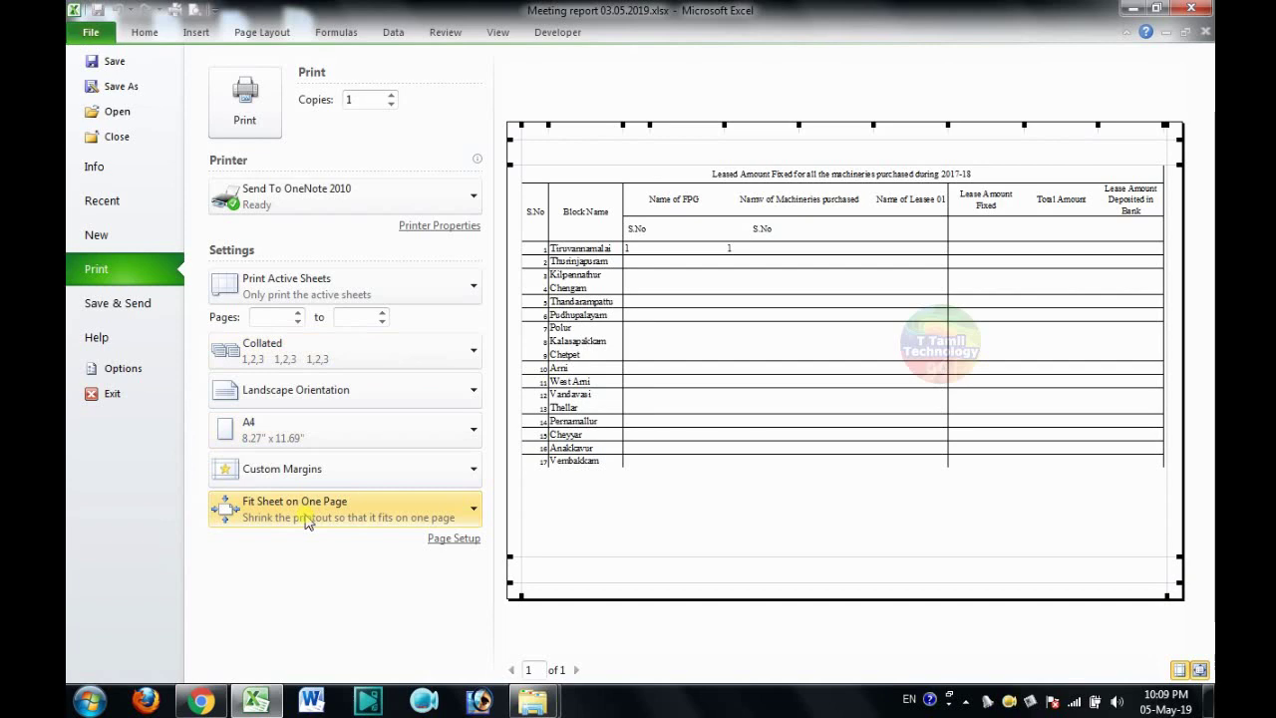
pyautogui.press('Escape')
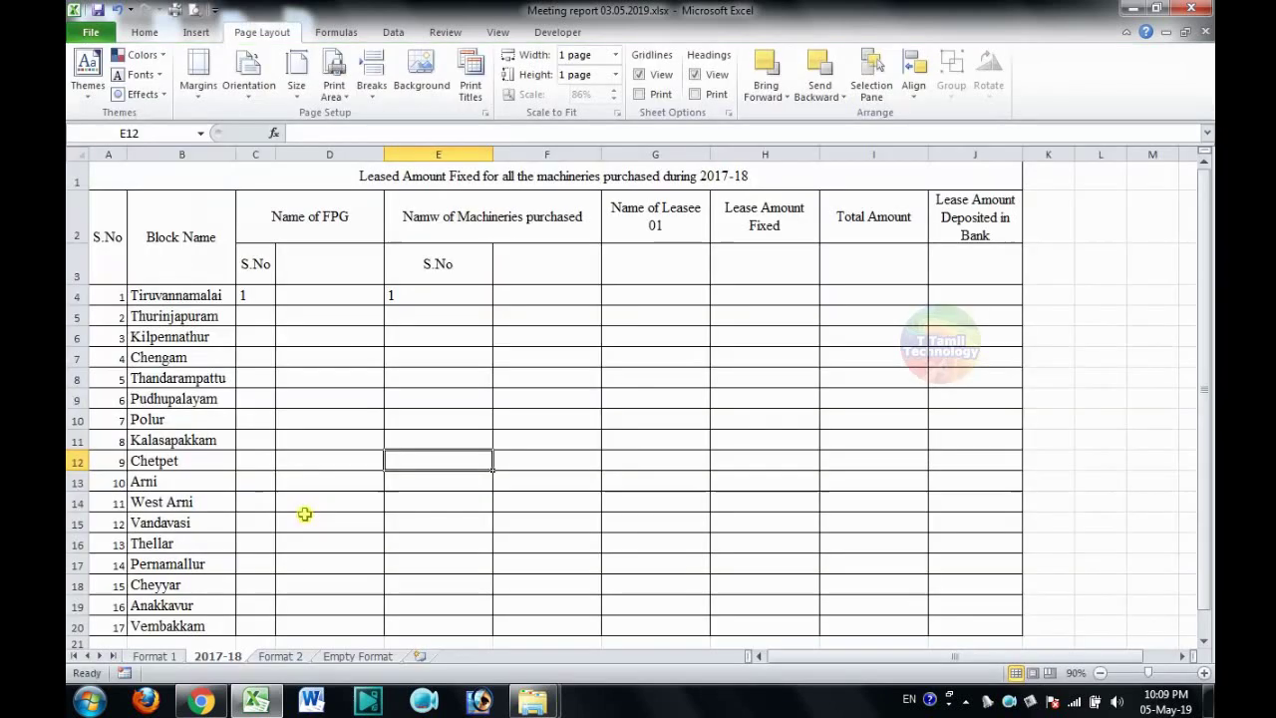
# Scale the Empty Format sheet to Fit Sheet on One Page, then return to the Format 2 sheet.
pyautogui.click(357, 656)
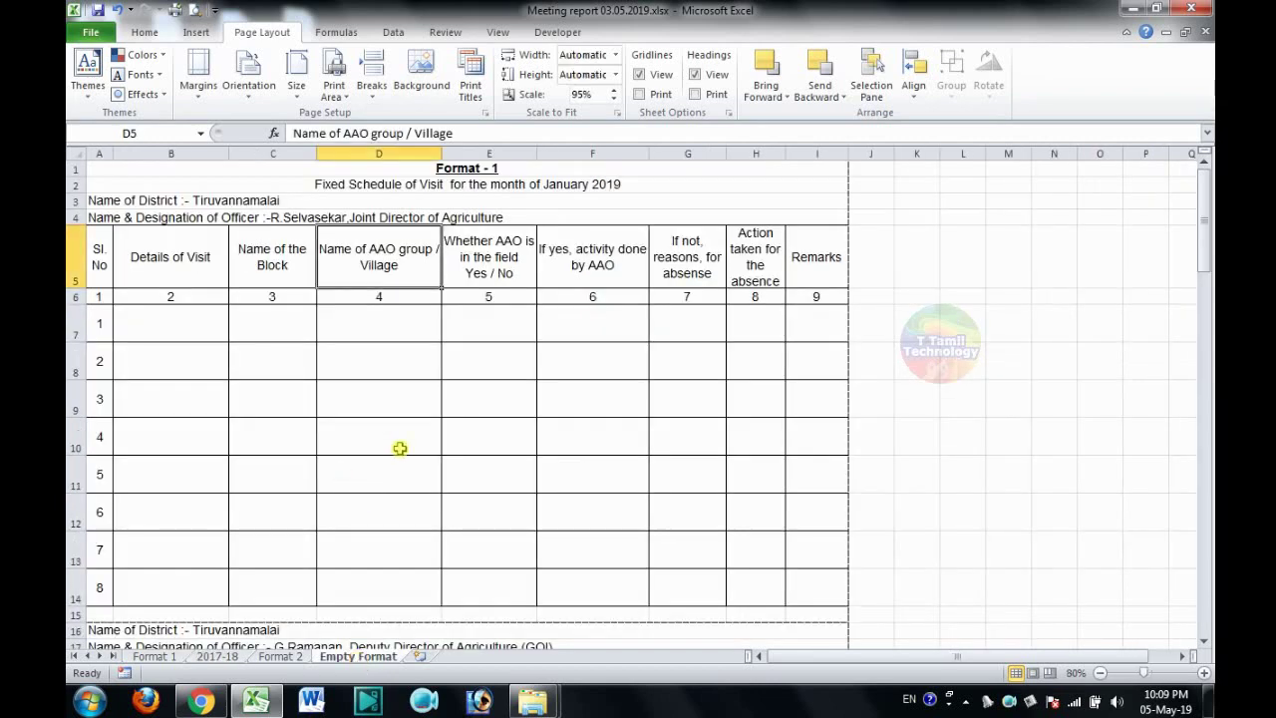
pyautogui.hotkey('ctrl', 'p')
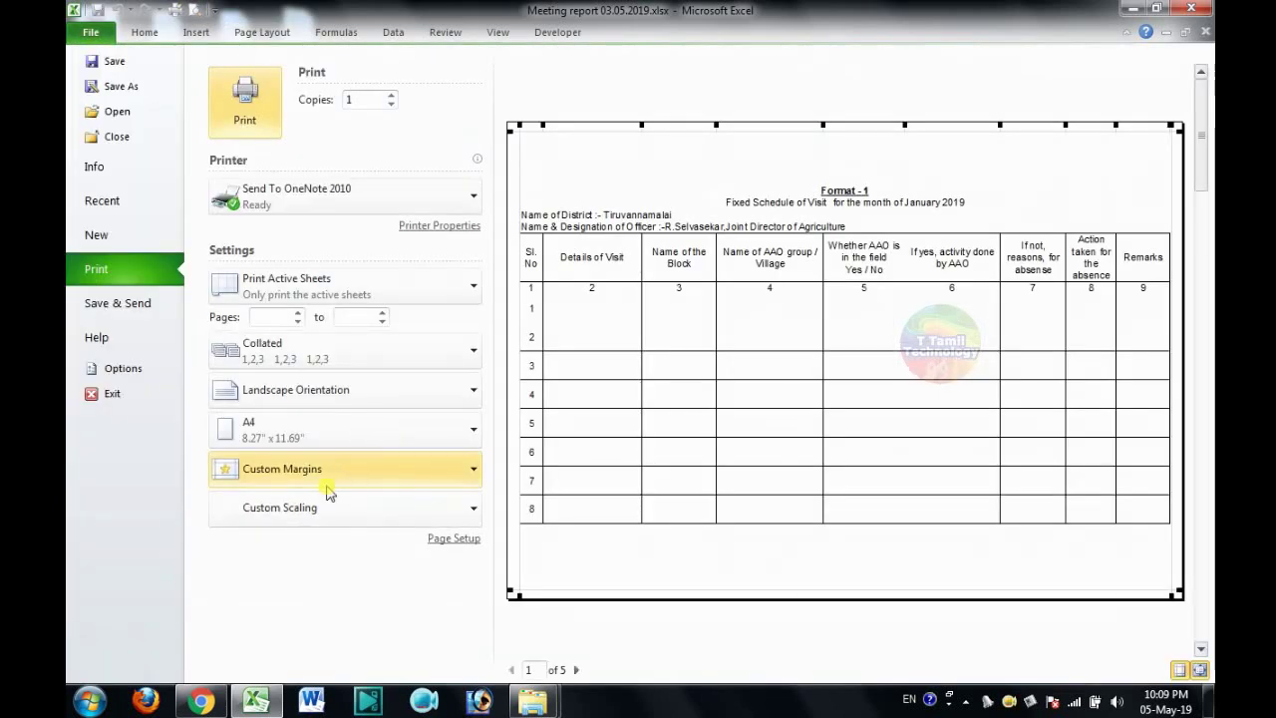
pyautogui.click(317, 509)
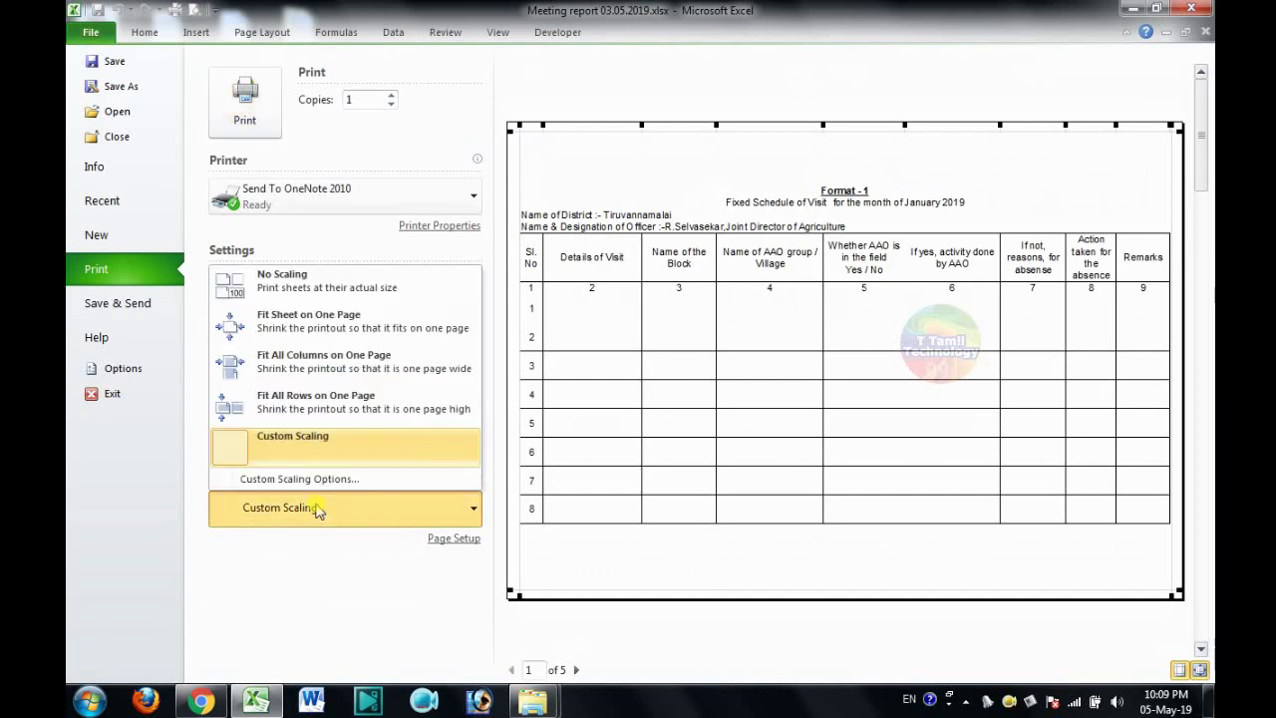
pyautogui.click(364, 321)
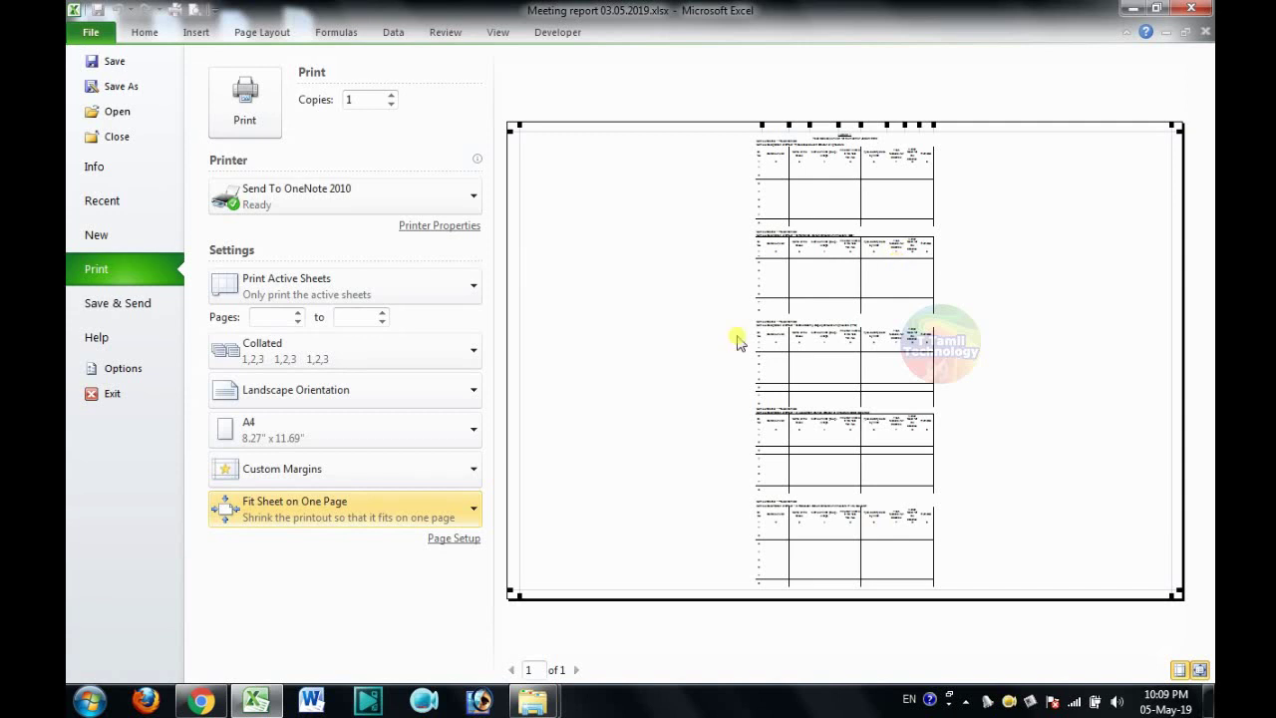
pyautogui.click(397, 508)
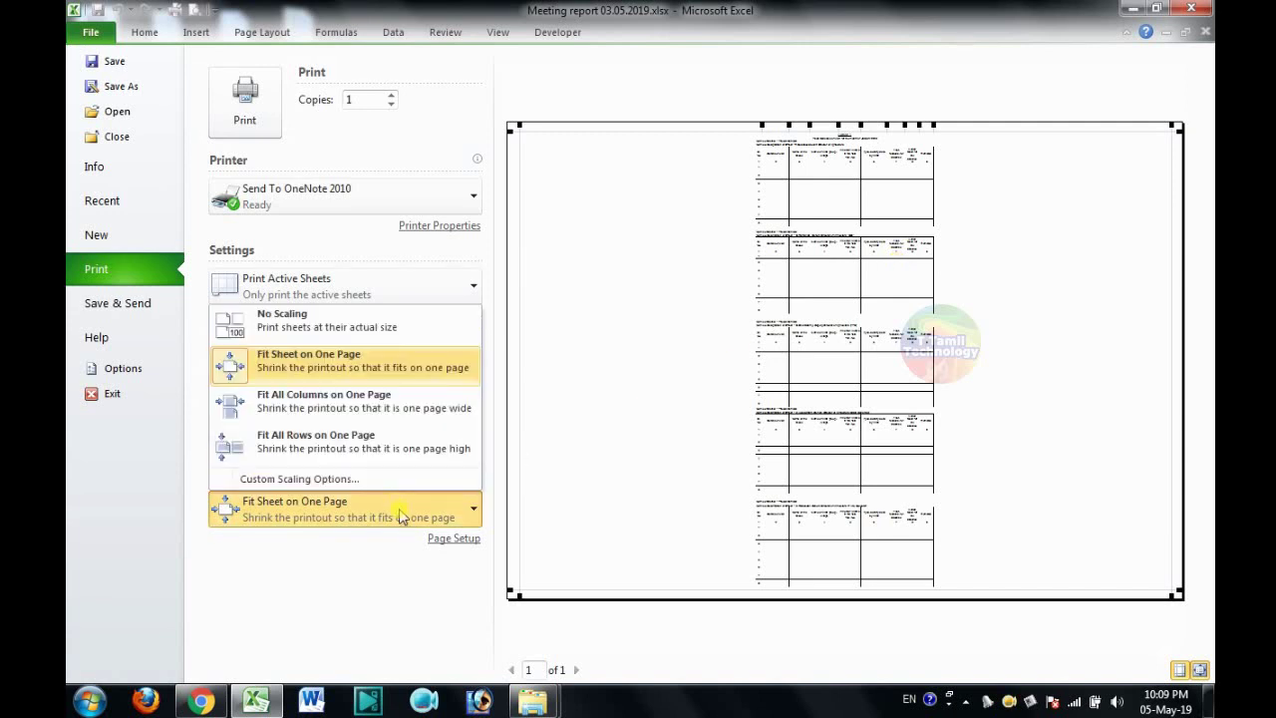
pyautogui.click(384, 630)
pyautogui.press('Escape')
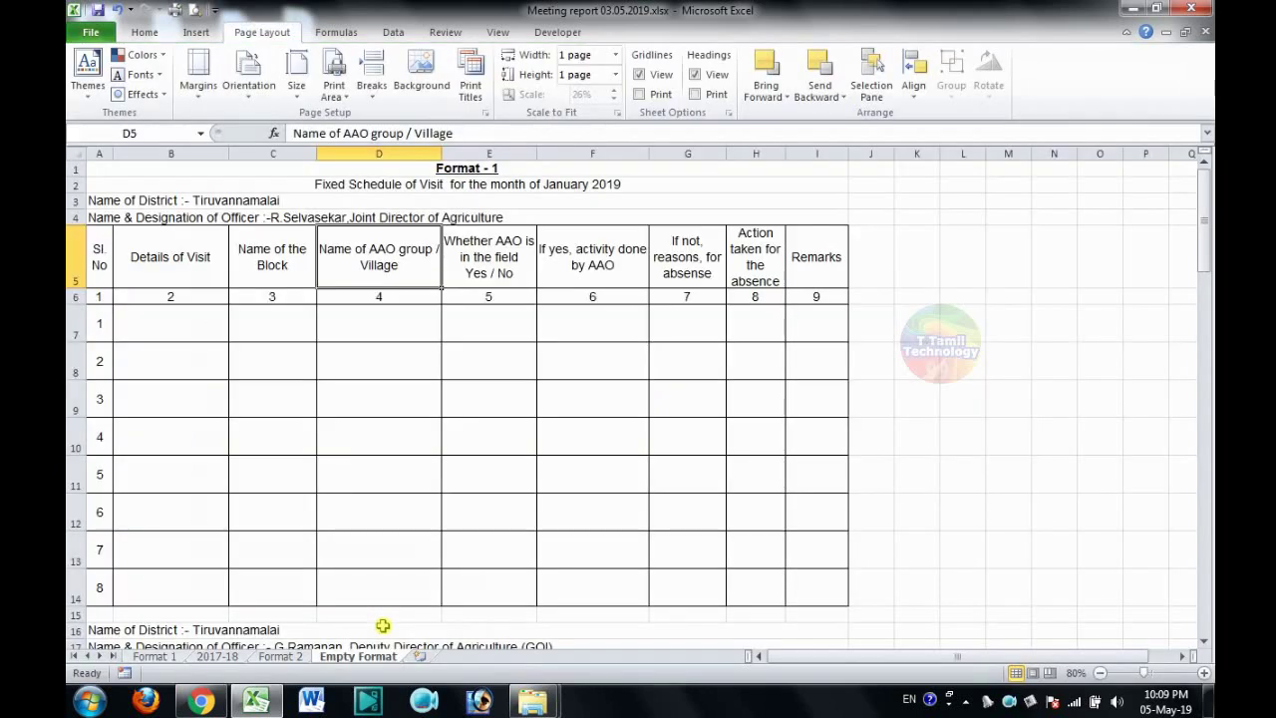
pyautogui.click(236, 658)
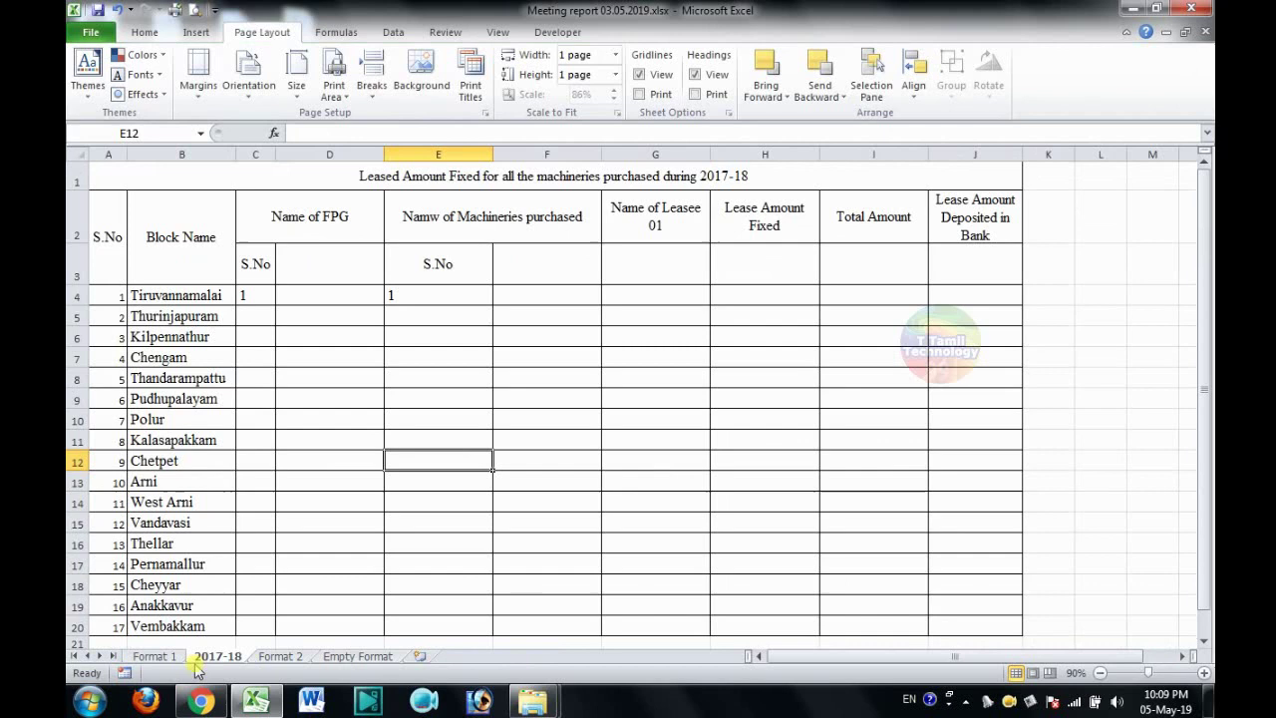
pyautogui.click(282, 658)
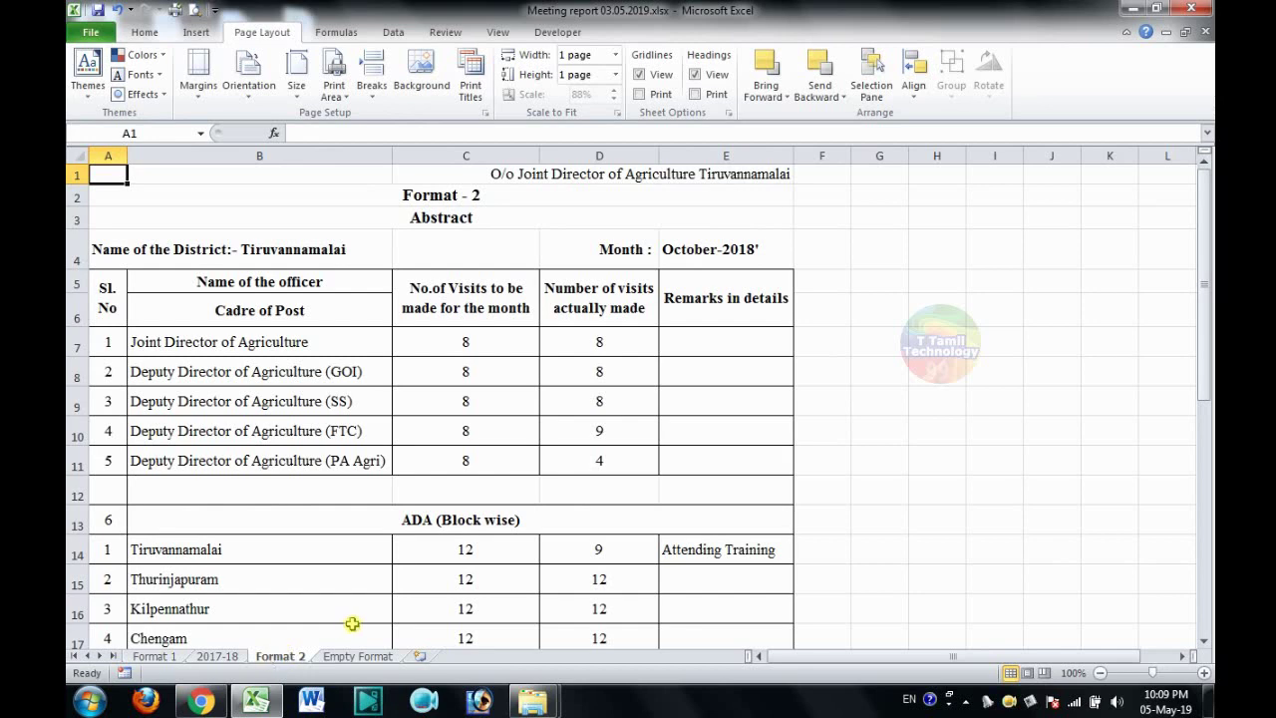
# Switch printing to Print Entire Workbook and page through the preview to page 5 of 5.
pyautogui.hotkey('ctrl', 'p')
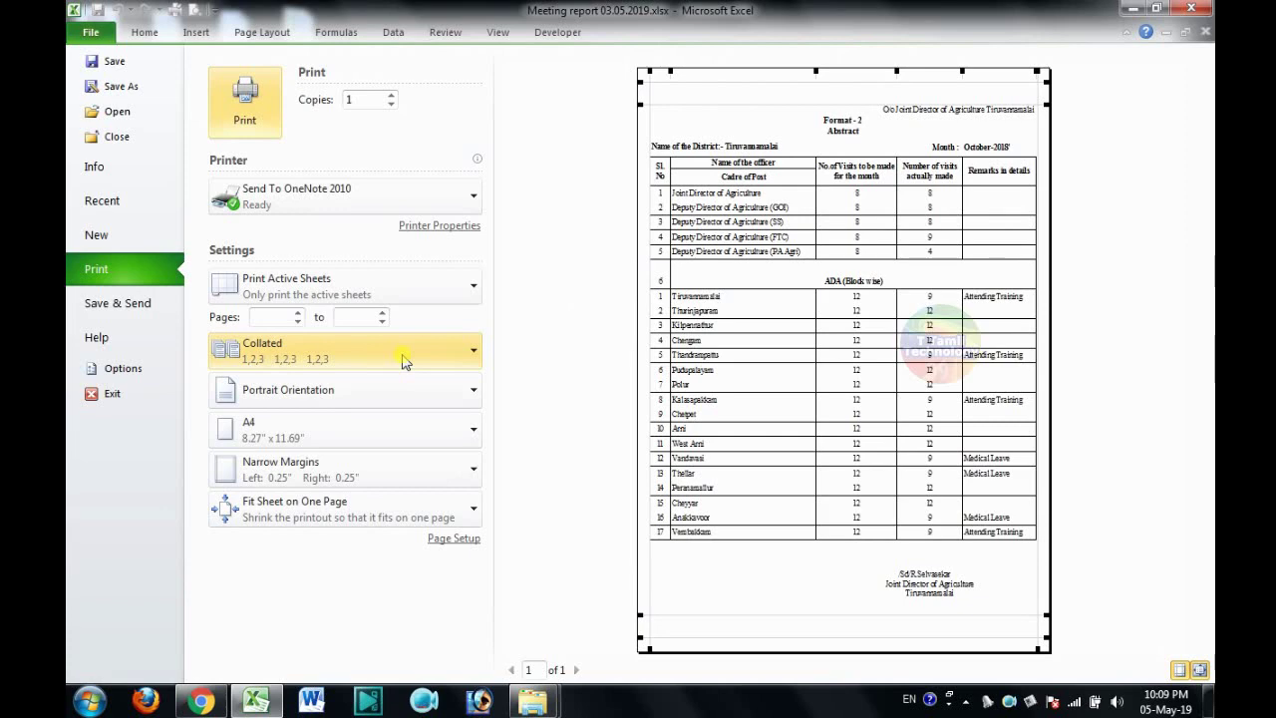
pyautogui.click(356, 295)
pyautogui.click(337, 368)
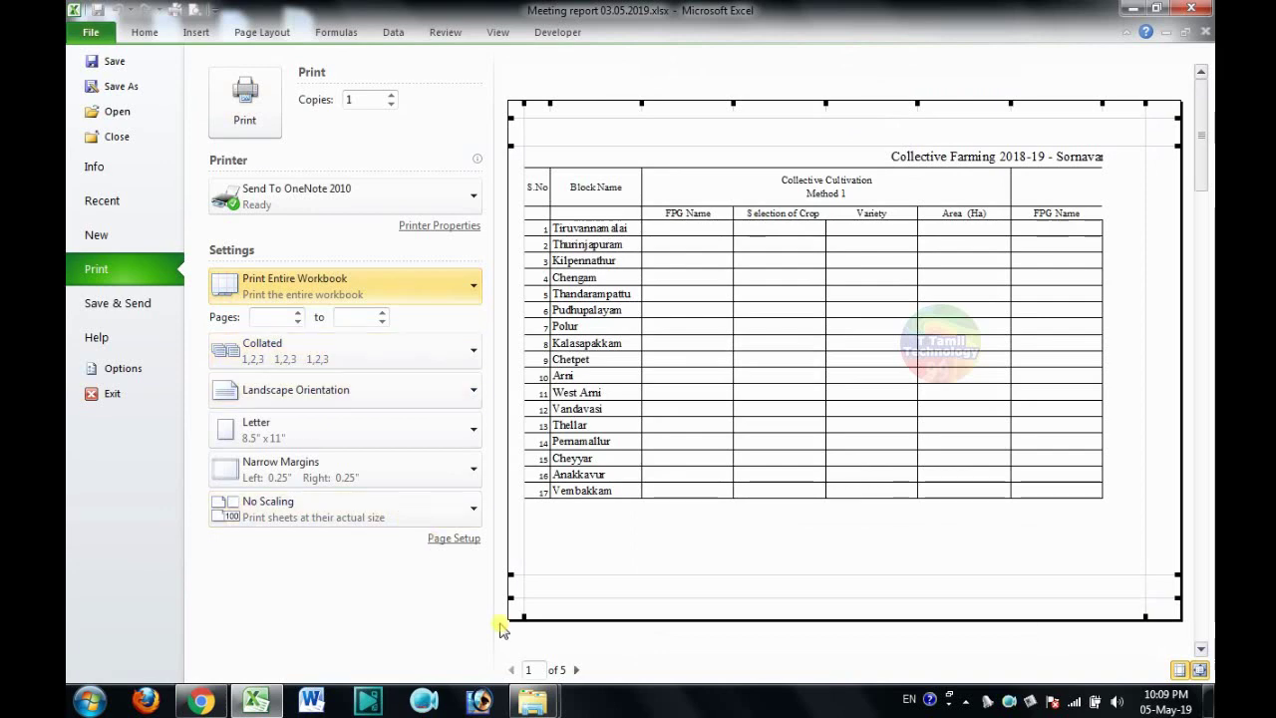
pyautogui.click(576, 670)
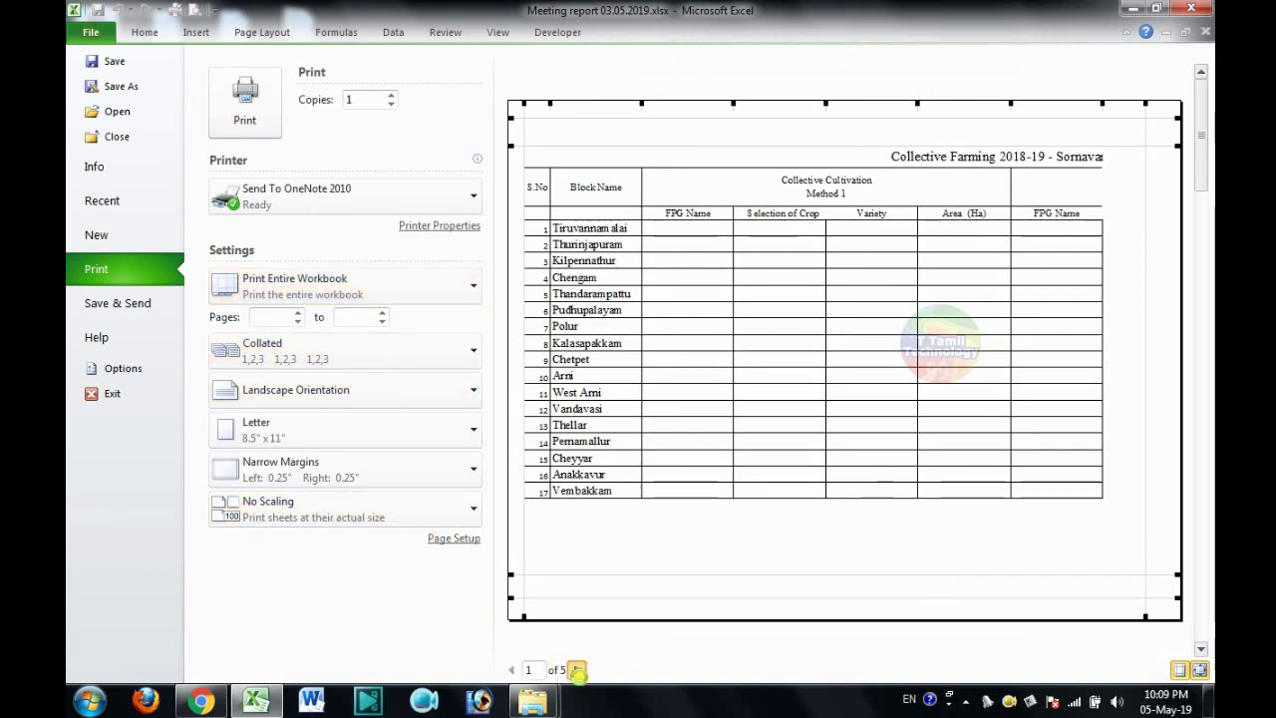
pyautogui.click(577, 670)
pyautogui.click(577, 670)
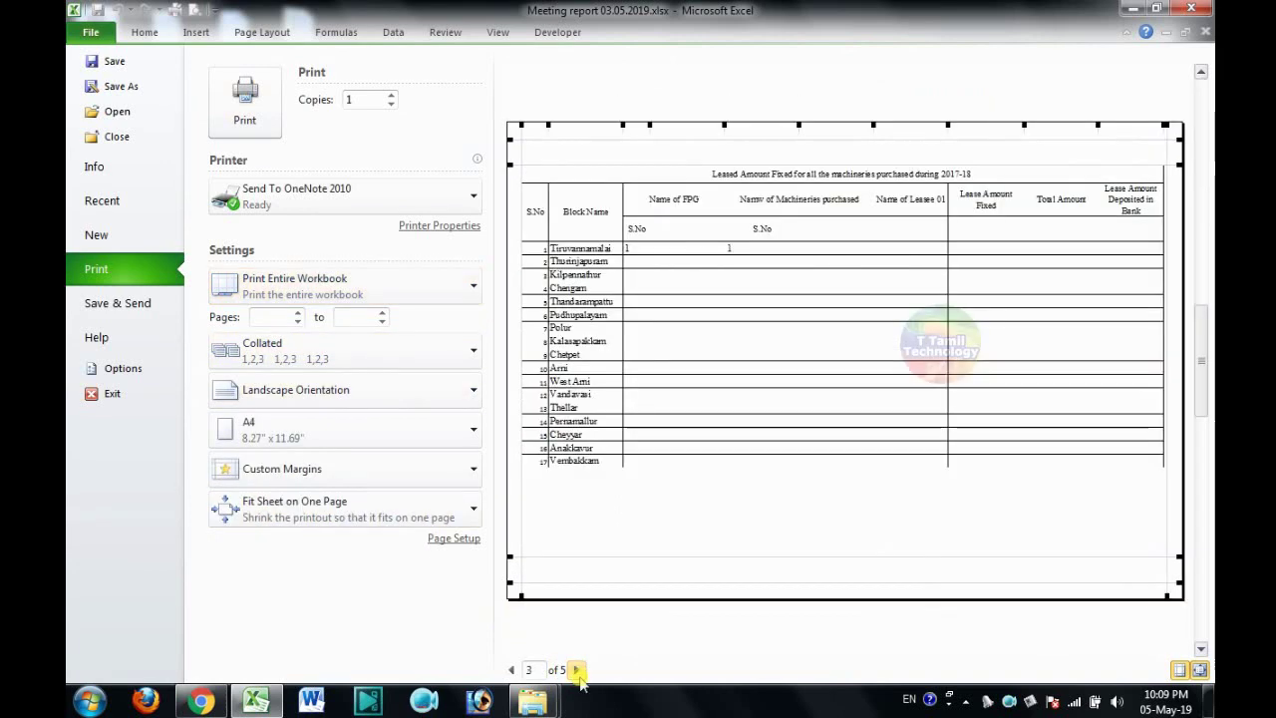
pyautogui.click(576, 670)
pyautogui.click(576, 670)
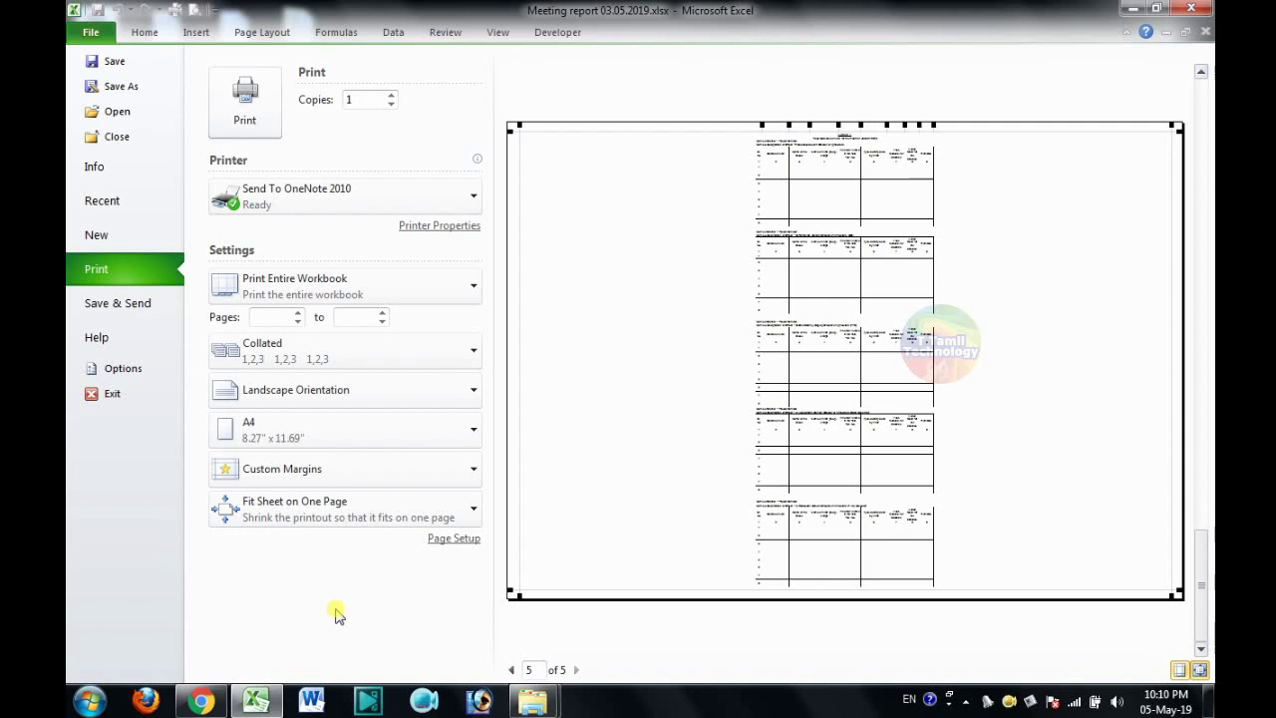
# Set the printout to Uncollated and limit it to pages 1 to 4.
pyautogui.click(348, 373)
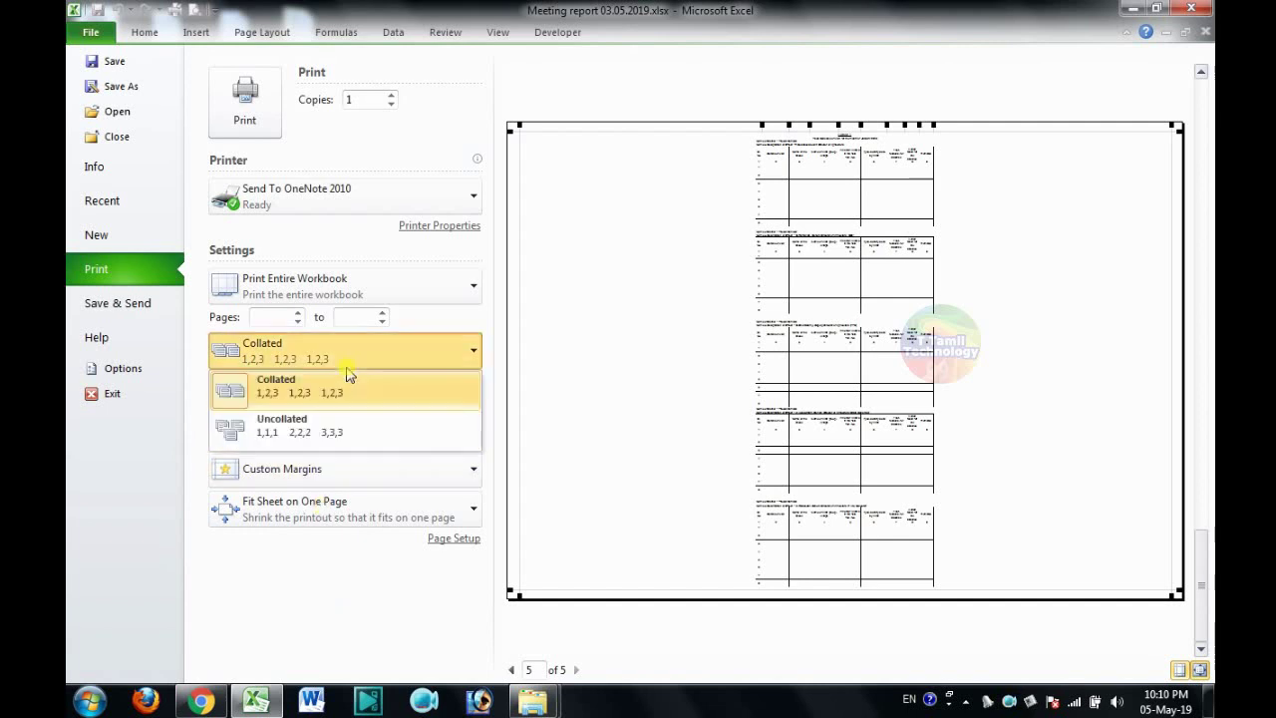
pyautogui.click(314, 433)
pyautogui.click(278, 591)
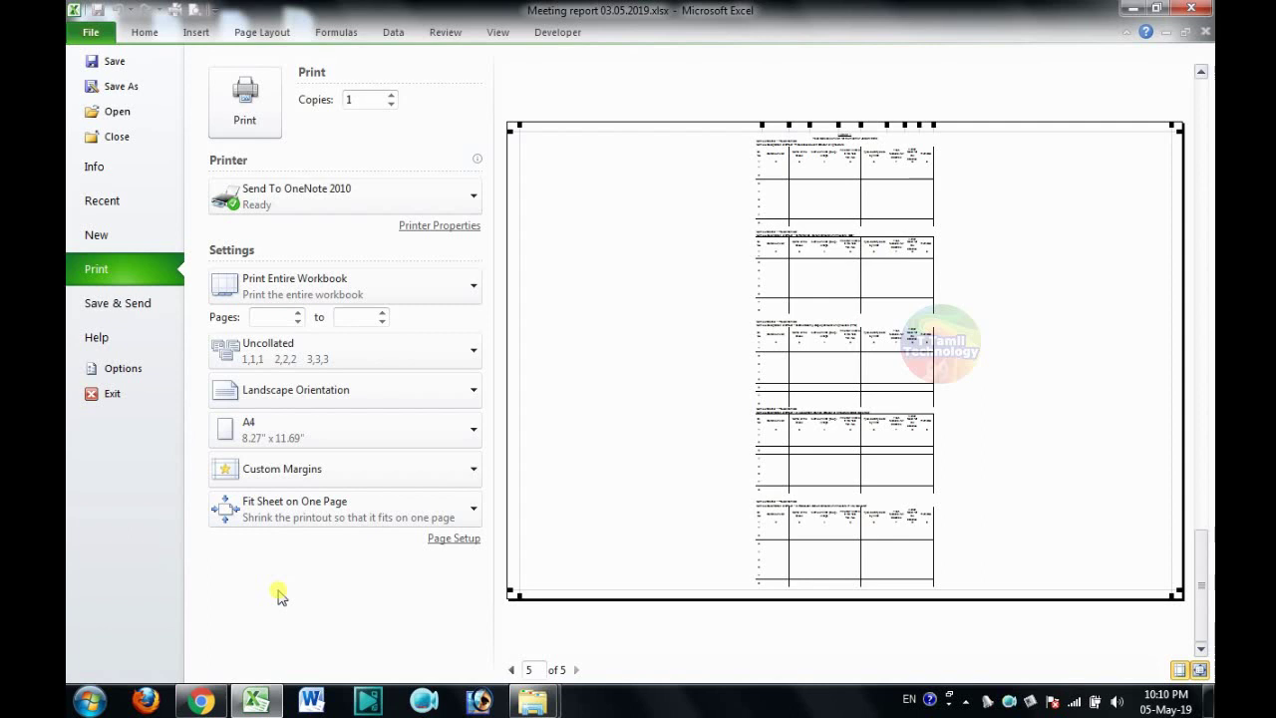
pyautogui.click(273, 317)
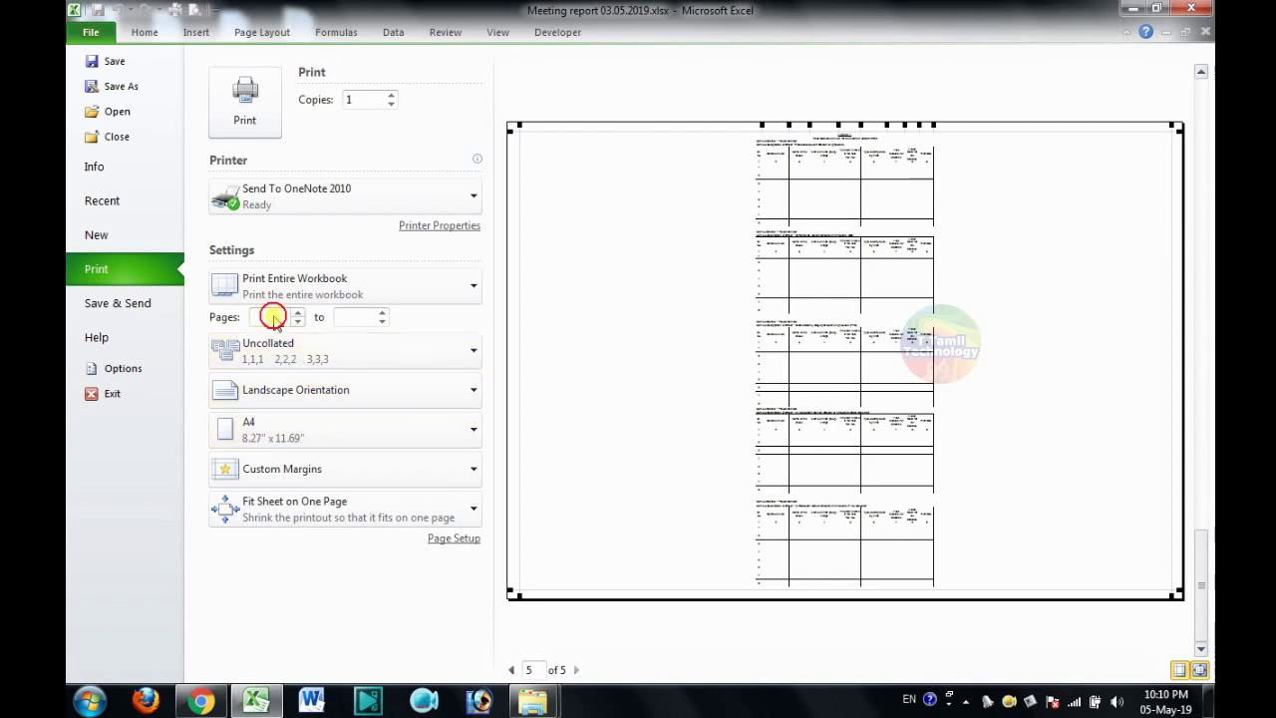
pyautogui.write('1')
pyautogui.press('Tab')
pyautogui.write('4')
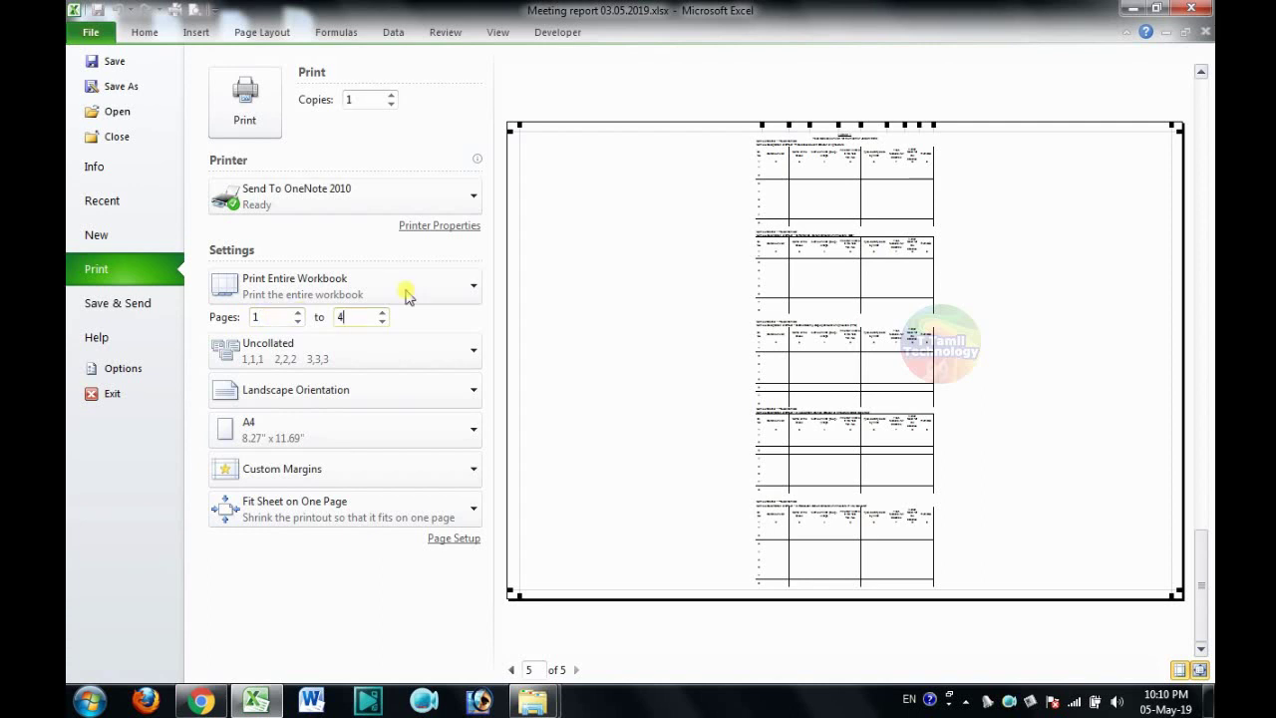
# Keep OneNote as the printer, check the copies count, and leave the print view.
pyautogui.click(348, 203)
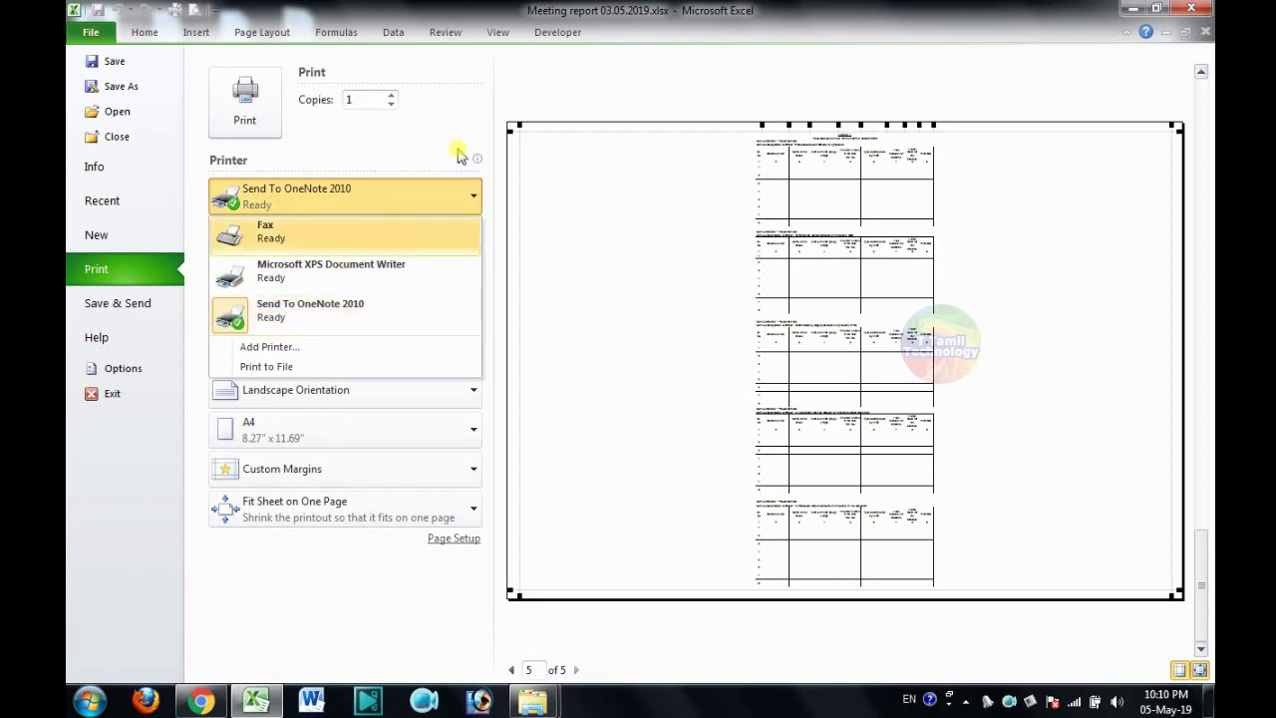
pyautogui.click(402, 127)
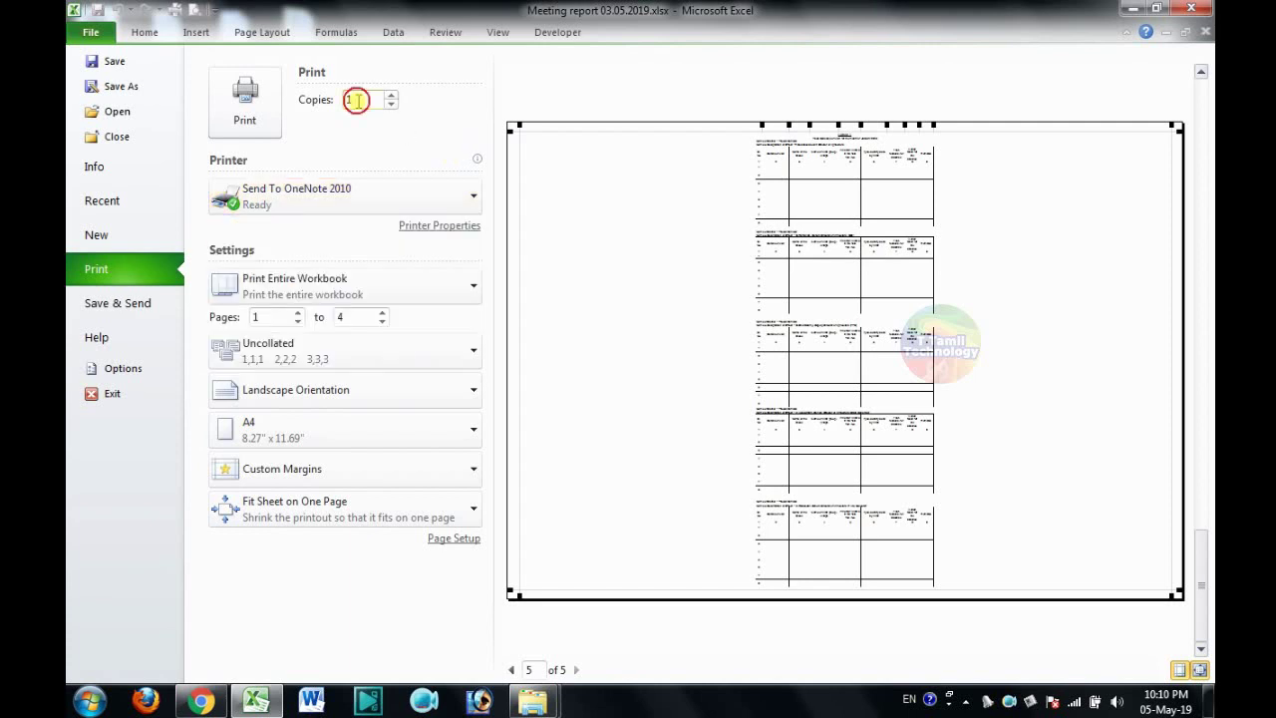
pyautogui.doubleClick(357, 100)
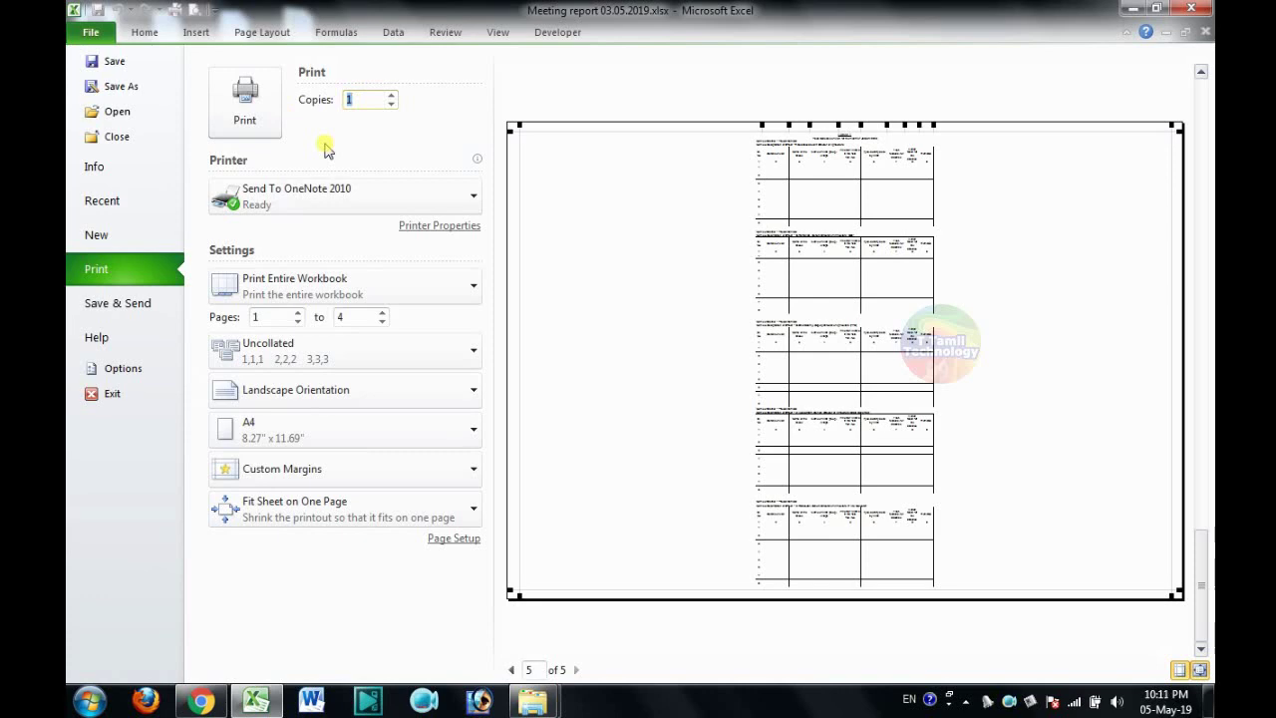
pyautogui.press('Escape')
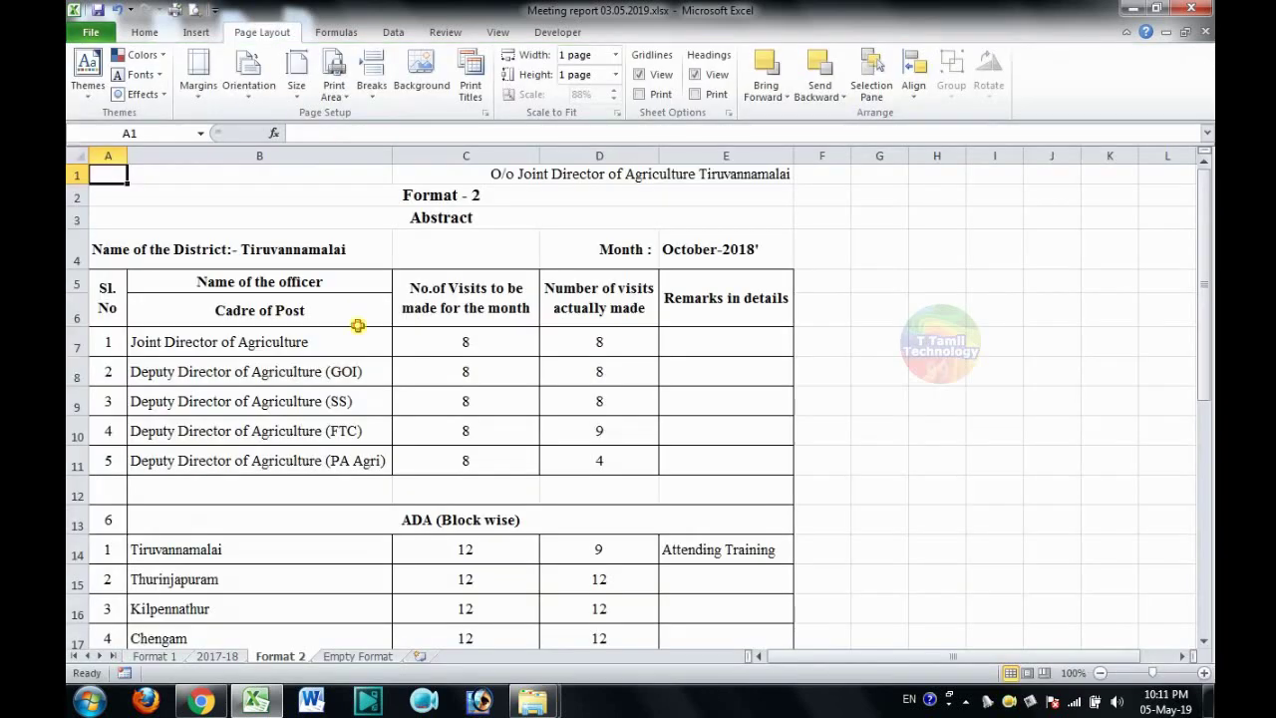
# Set the 2017-18 sheet to Landscape orientation and open its print preview.
pyautogui.click(358, 325)
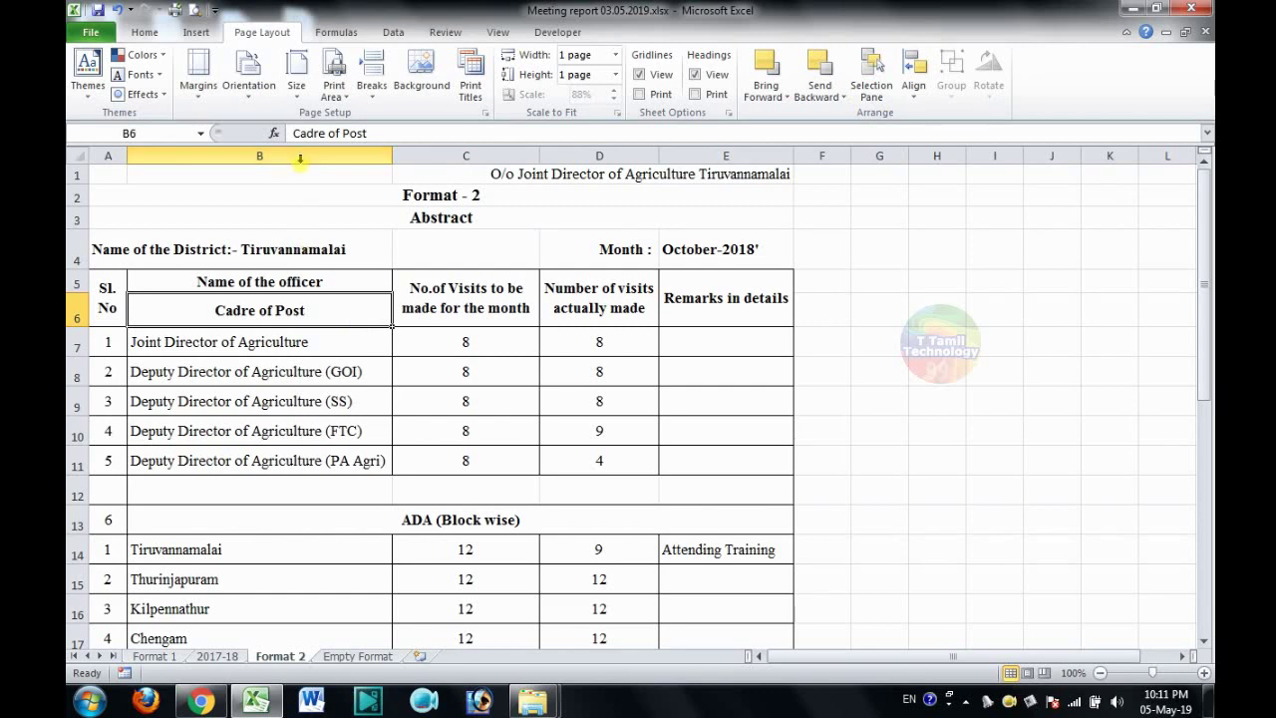
pyautogui.click(250, 104)
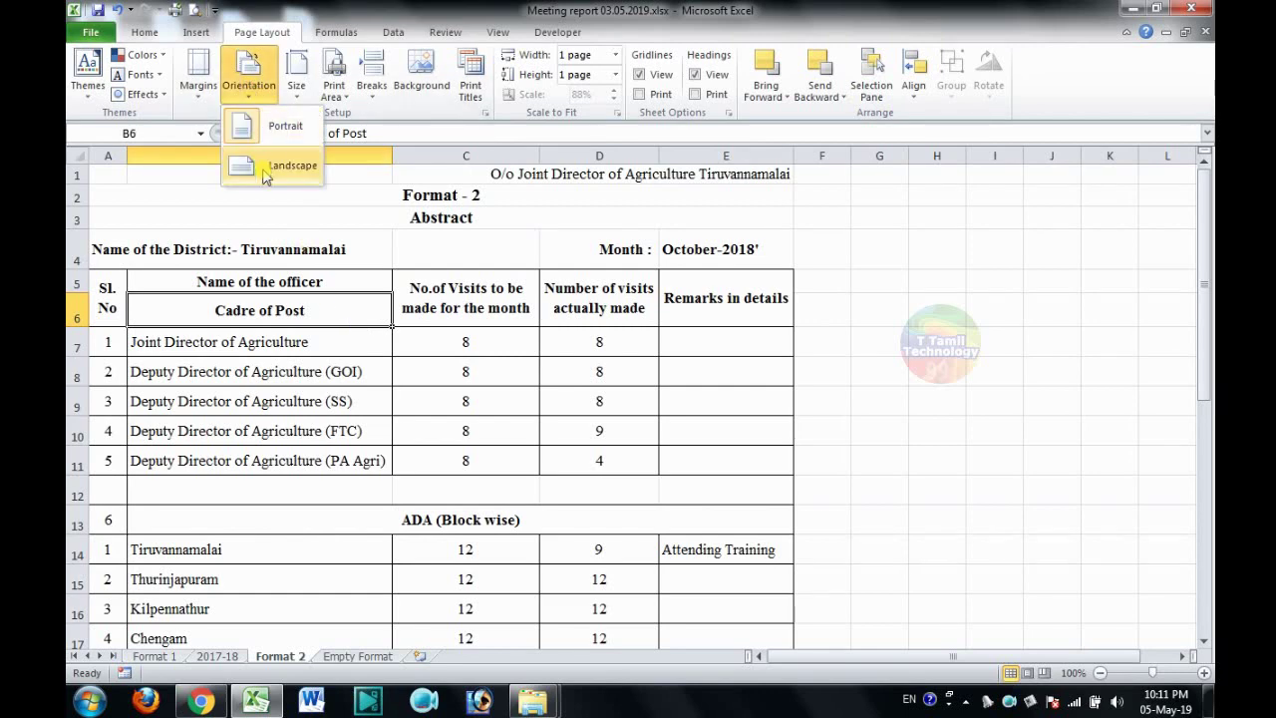
pyautogui.click(351, 349)
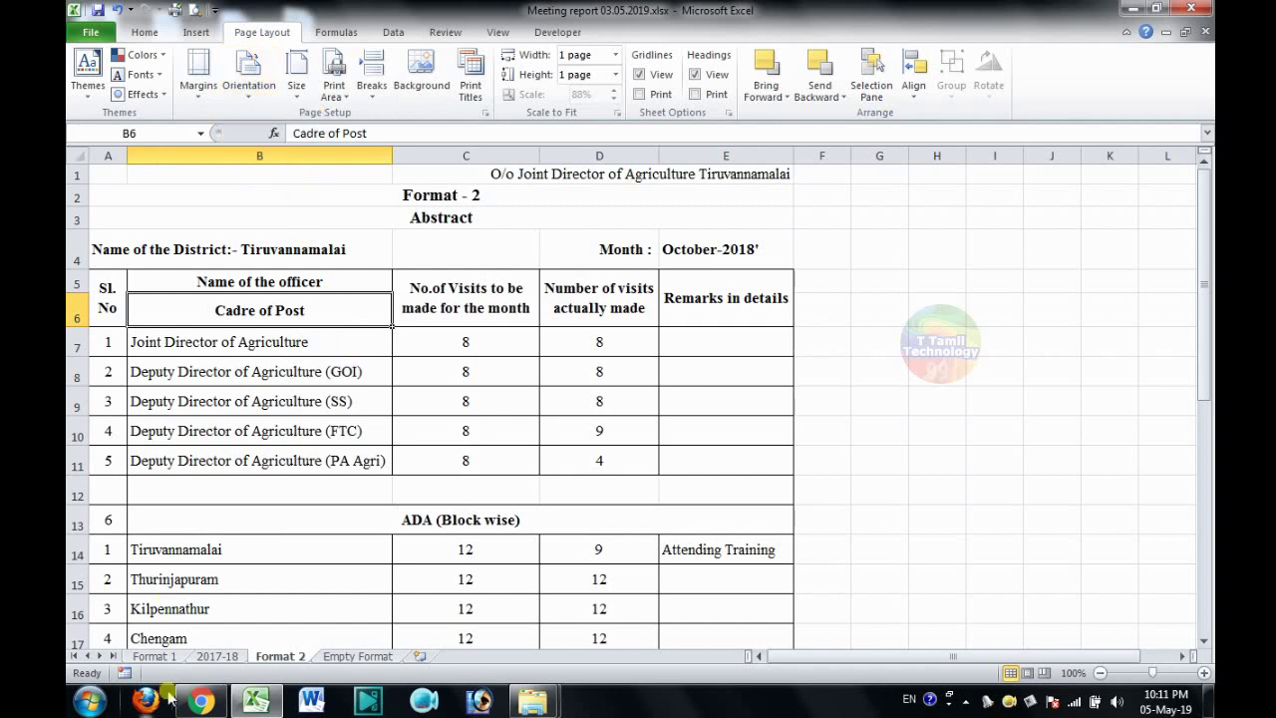
pyautogui.click(218, 658)
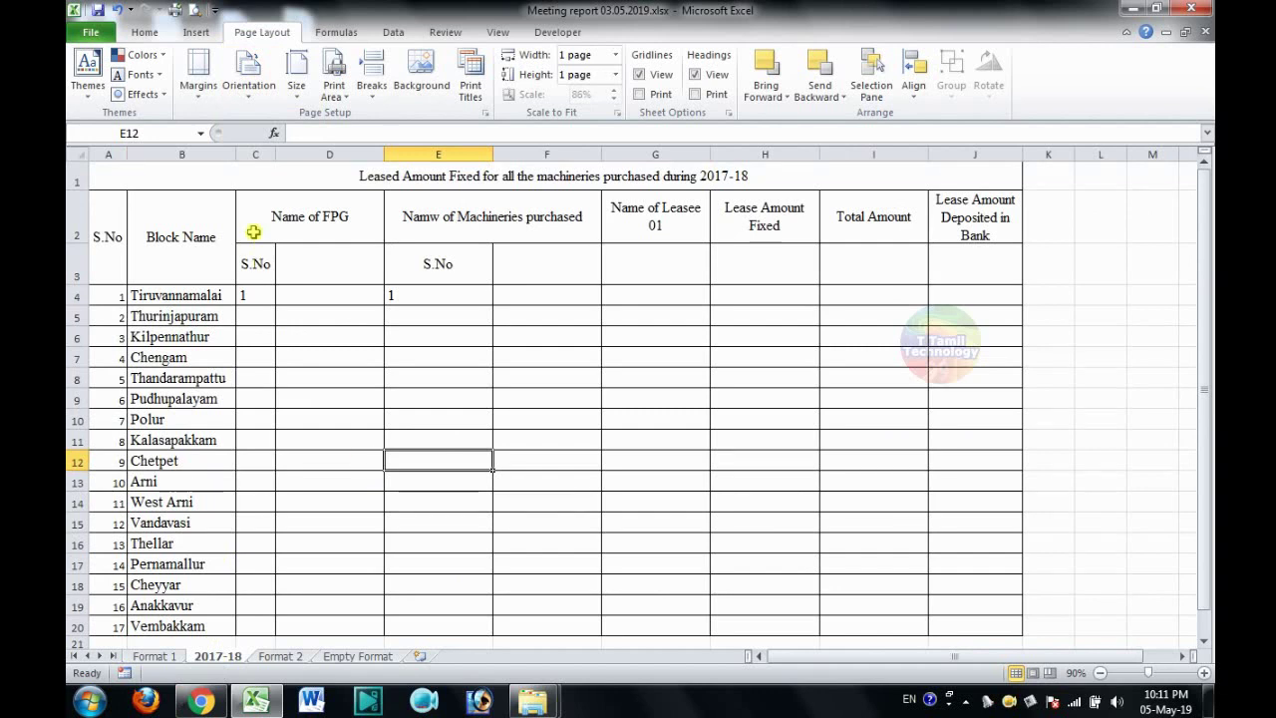
pyautogui.click(250, 77)
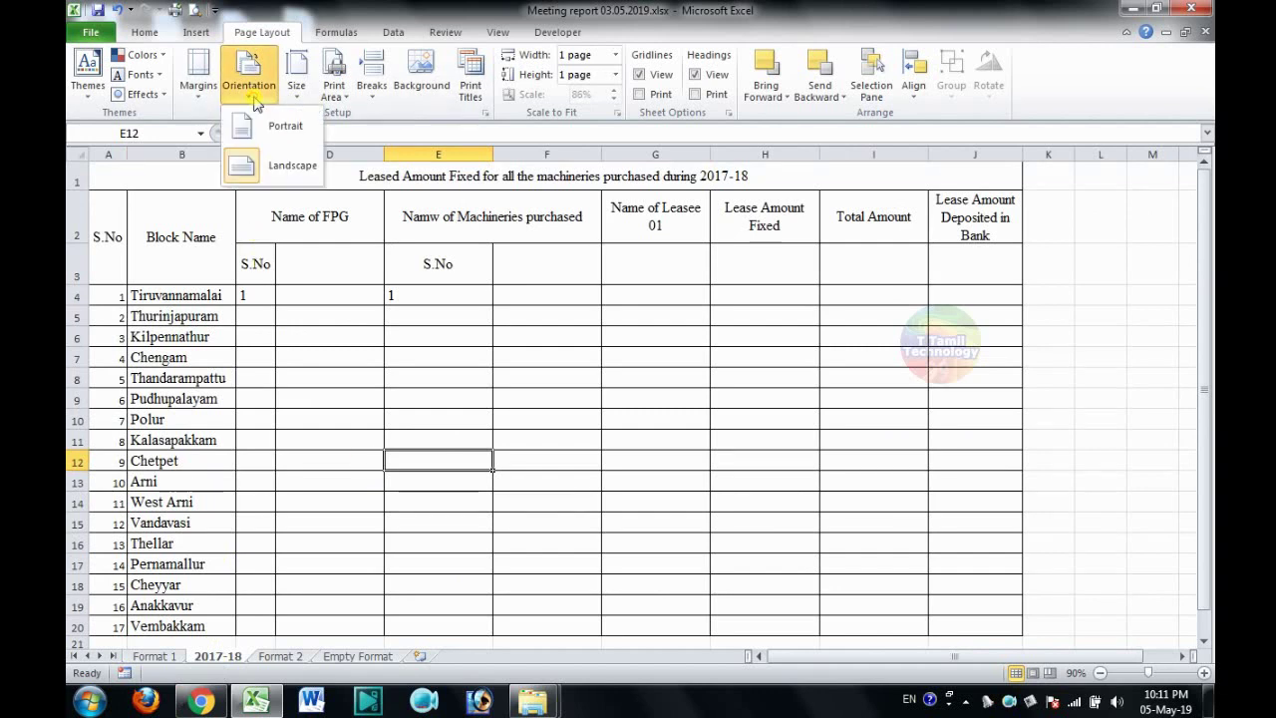
pyautogui.click(257, 168)
pyautogui.click(196, 11)
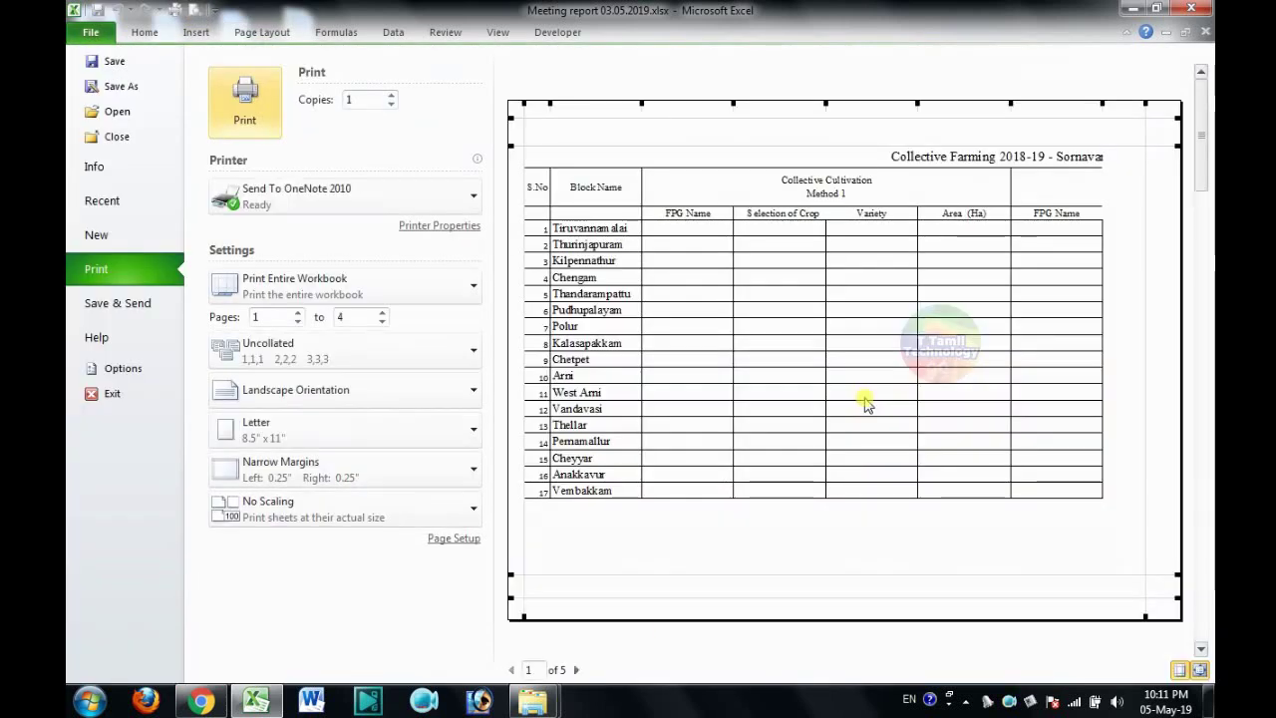
pyautogui.click(335, 299)
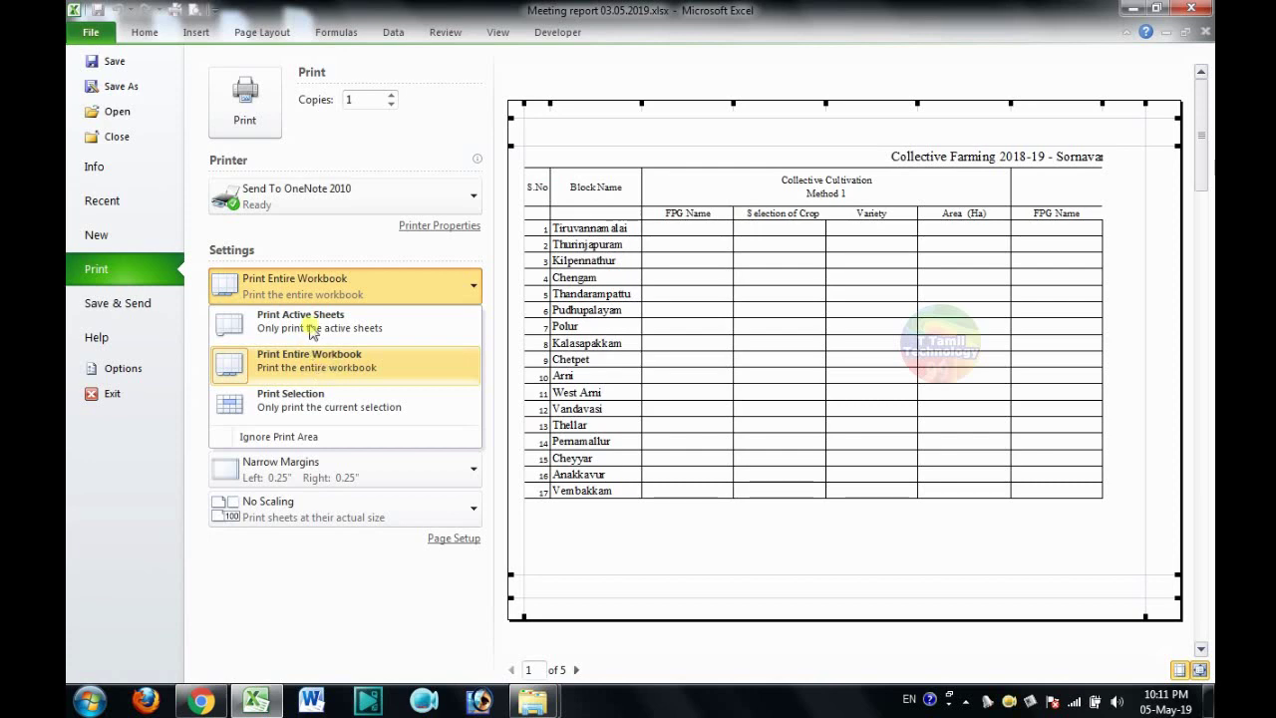
# Switch printing to Print Active Sheets and return to the 2017-18 worksheet.
pyautogui.click(311, 330)
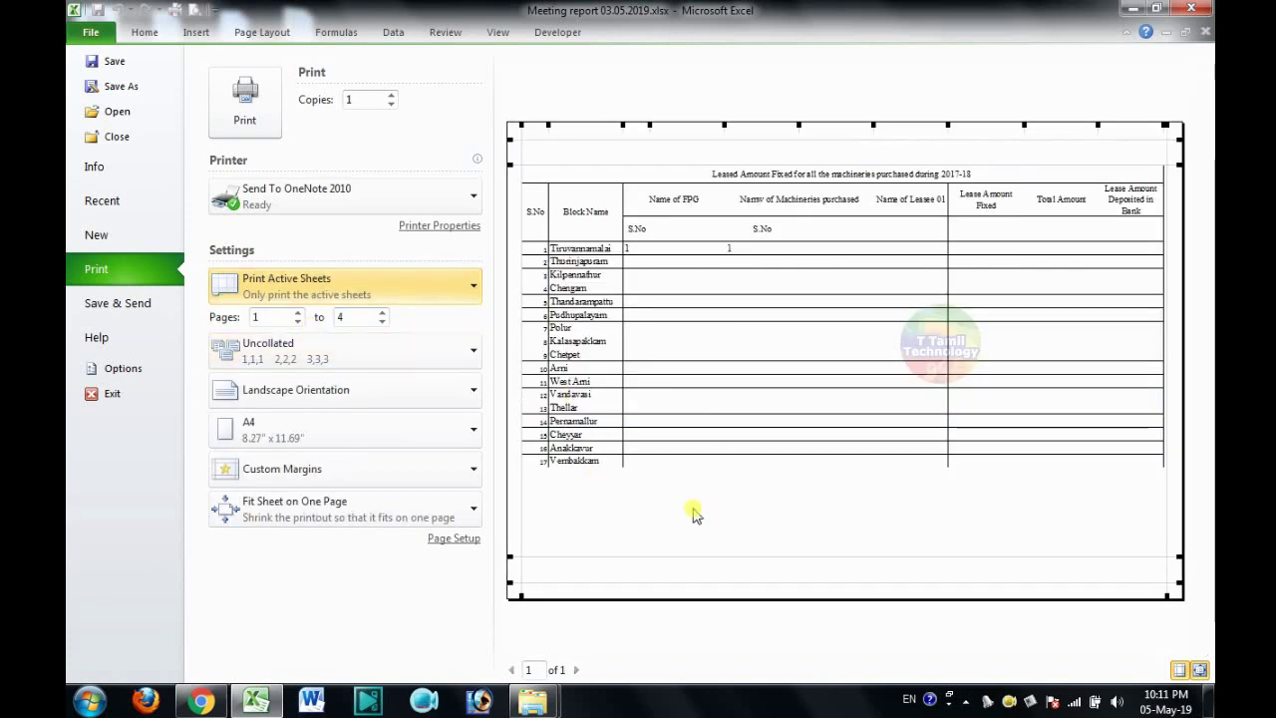
pyautogui.press('Escape')
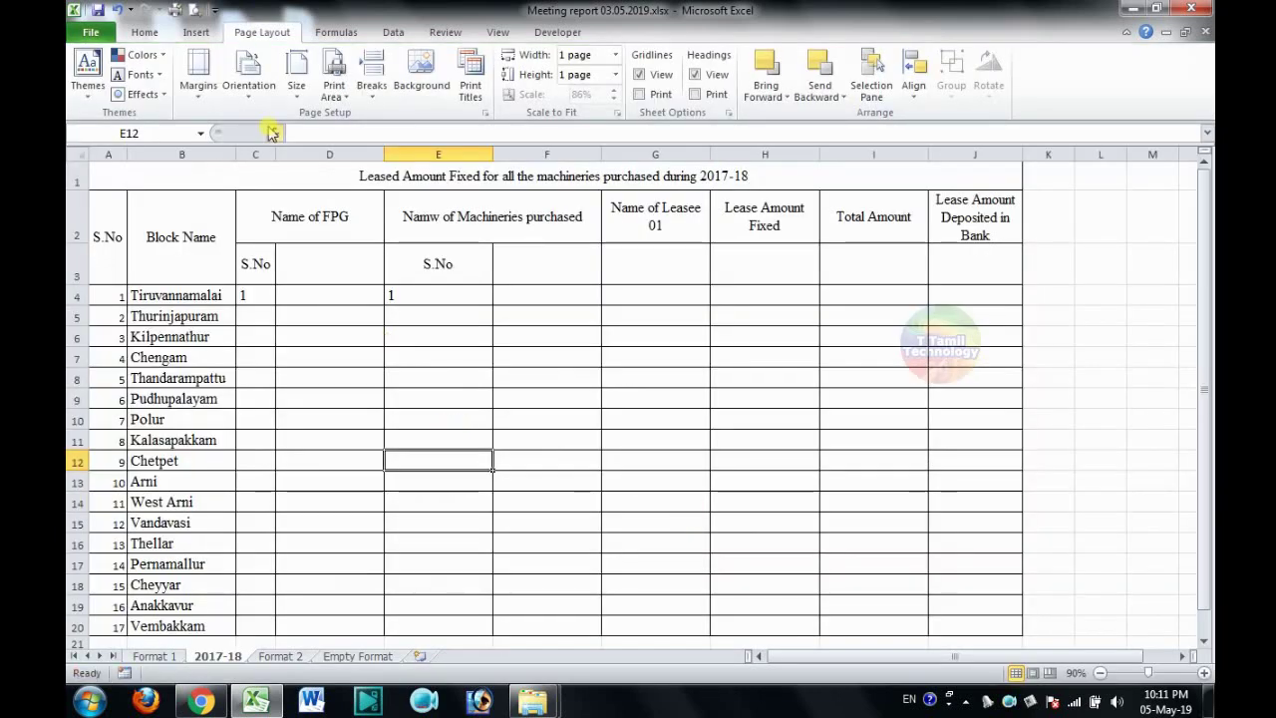
# Set the Format 2 sheet to Portrait orientation and check it in print preview.
pyautogui.click(299, 658)
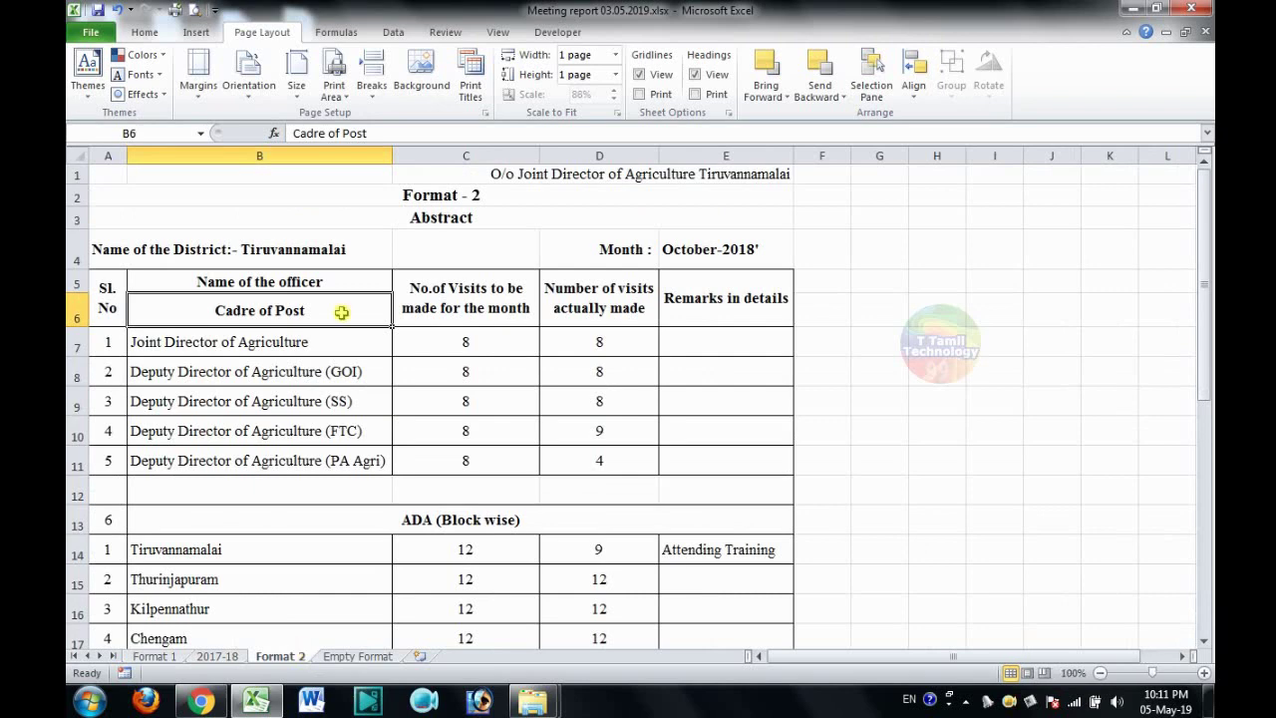
pyautogui.click(248, 75)
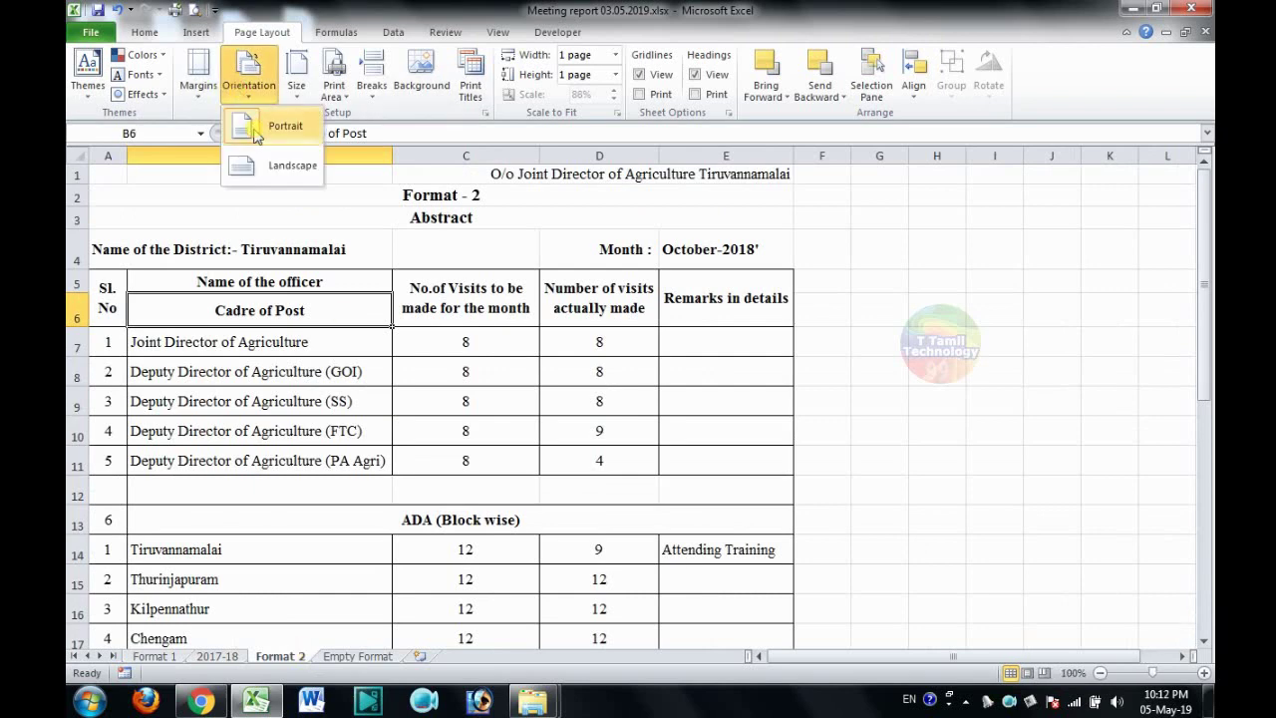
pyautogui.click(256, 136)
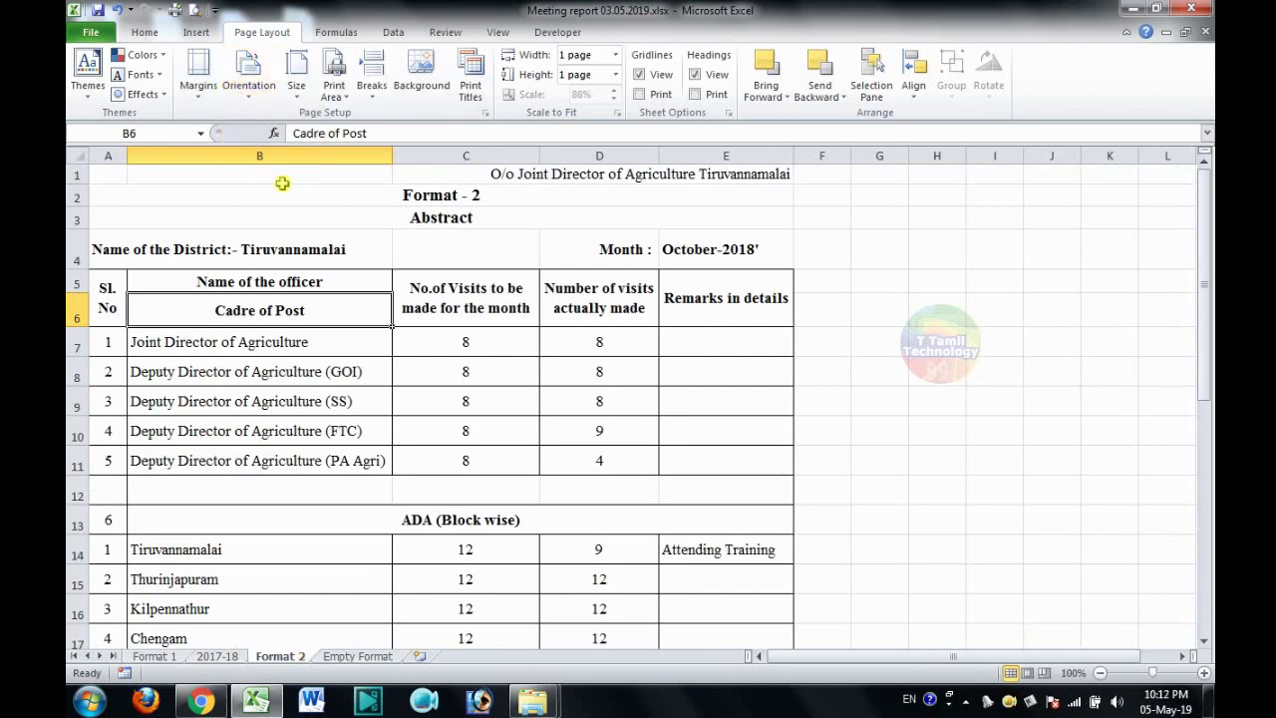
pyautogui.click(194, 10)
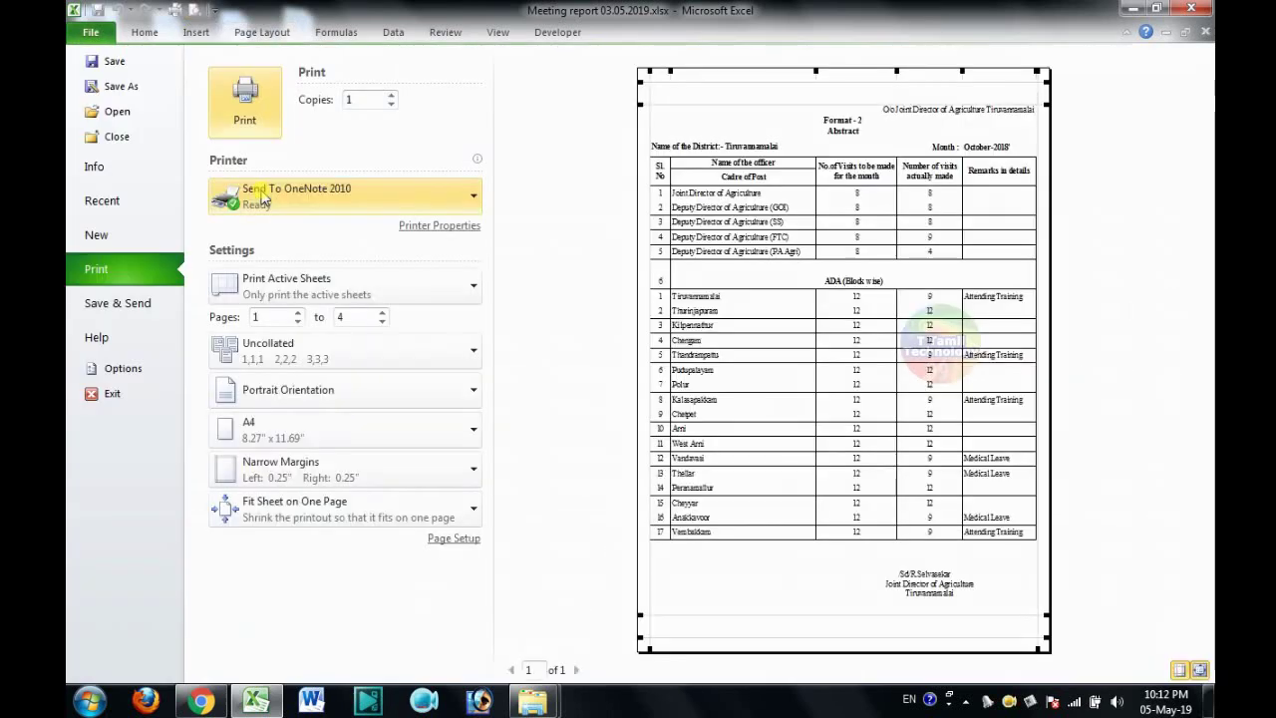
pyautogui.moveTo(265, 197)
pyautogui.press('Escape')
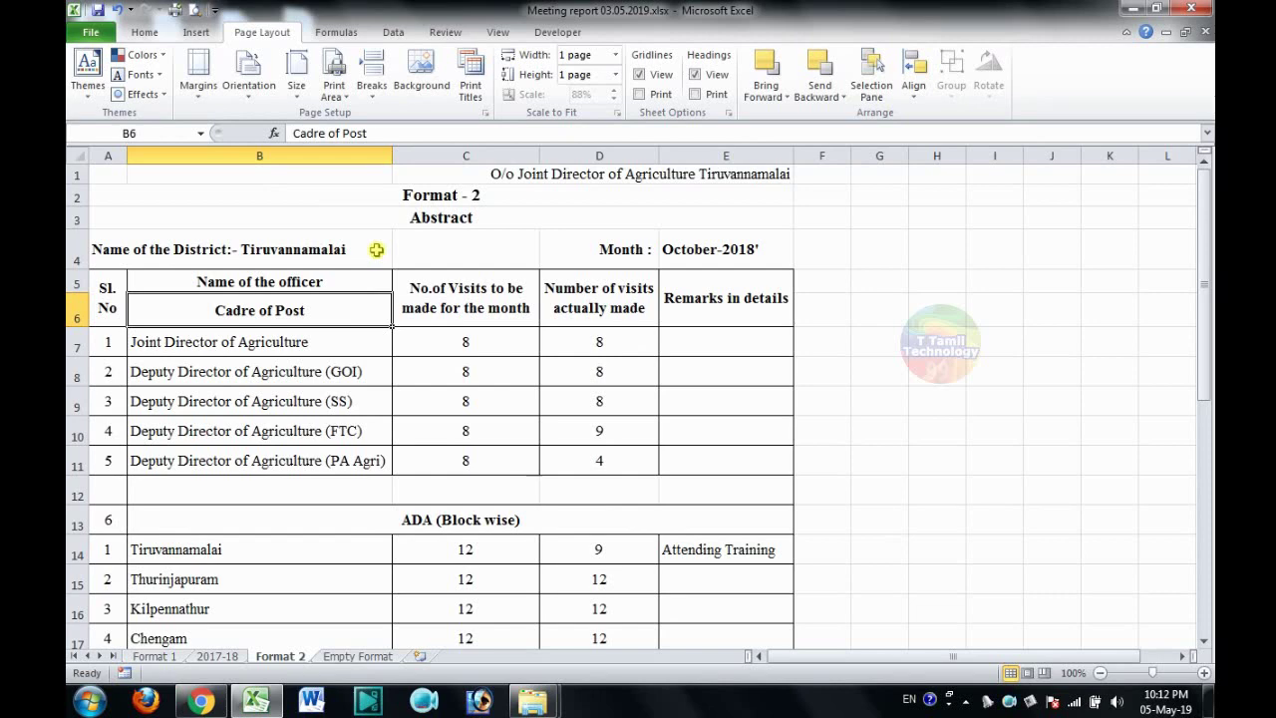
# Change the Format 2 paper size to Letter, then reopen the paper size list.
pyautogui.click(296, 72)
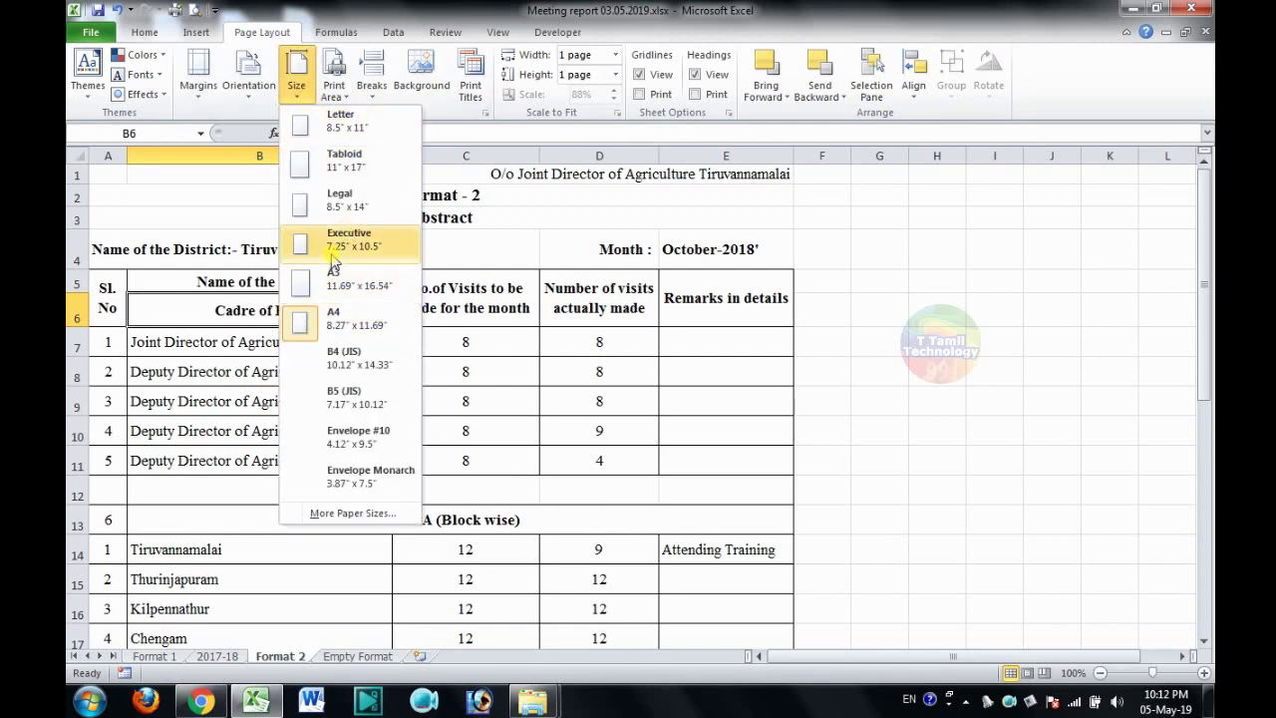
pyautogui.click(329, 121)
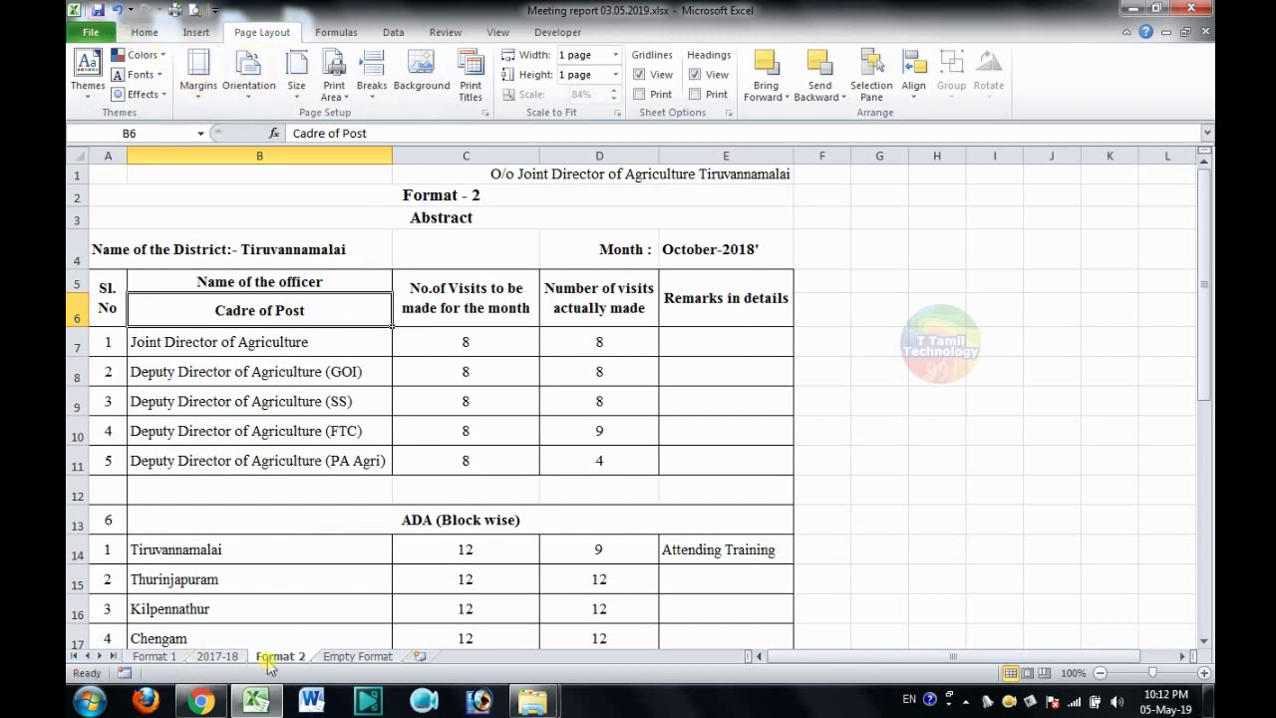
pyautogui.click(297, 88)
# Set A1:E12, the title and officer table, as the print area and preview it.
pyautogui.moveTo(265, 176); pyautogui.dragTo(245, 566)
pyautogui.scroll(5, 246, 565)
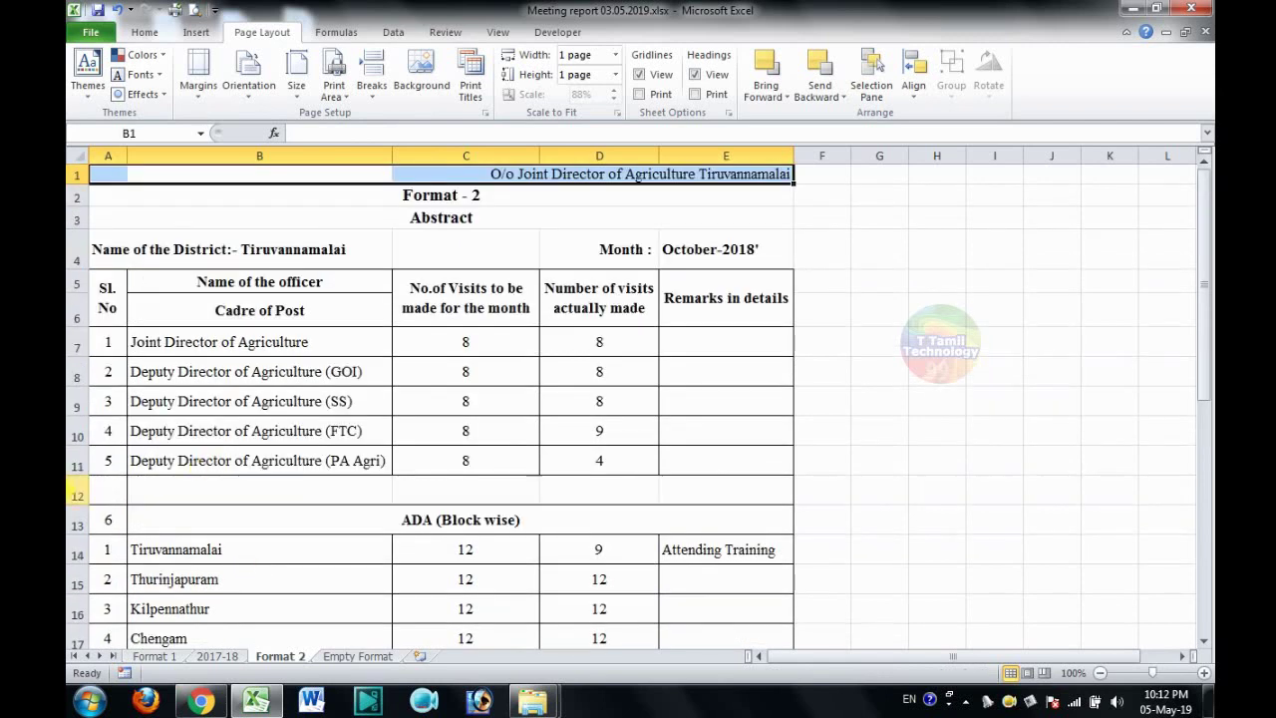
pyautogui.click(78, 496)
pyautogui.moveTo(117, 176); pyautogui.dragTo(467, 498)
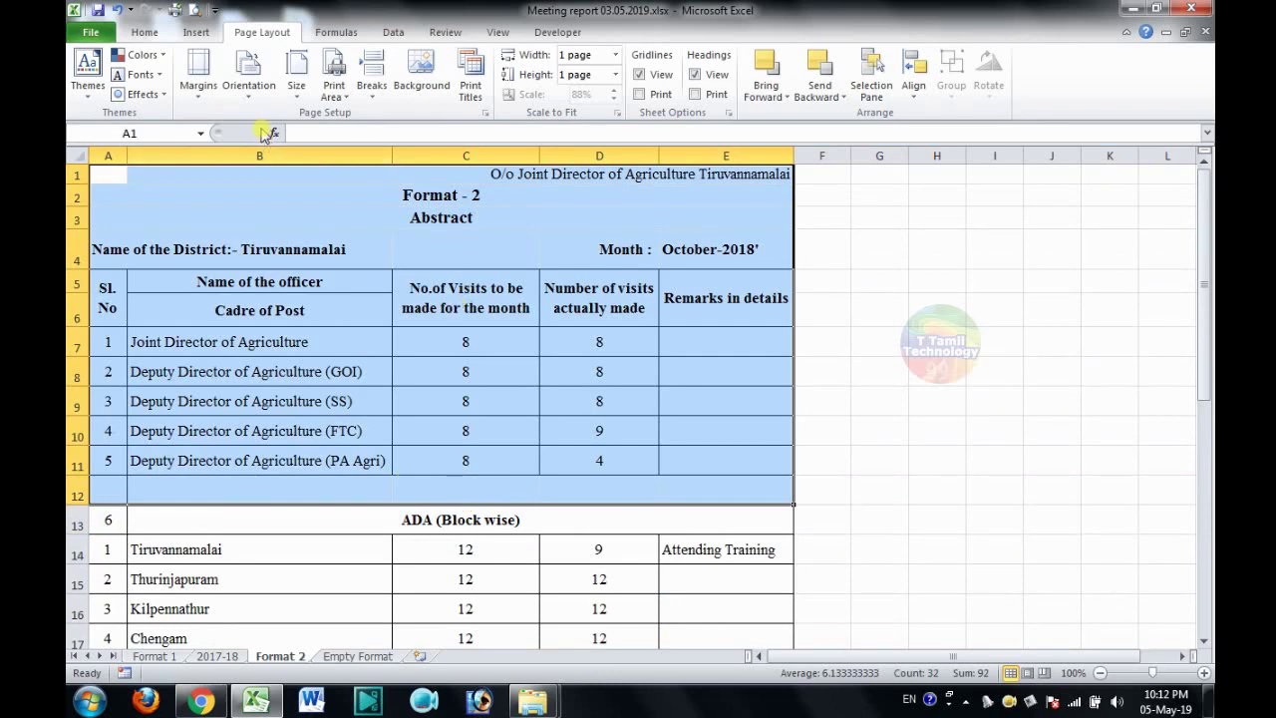
pyautogui.click(346, 107)
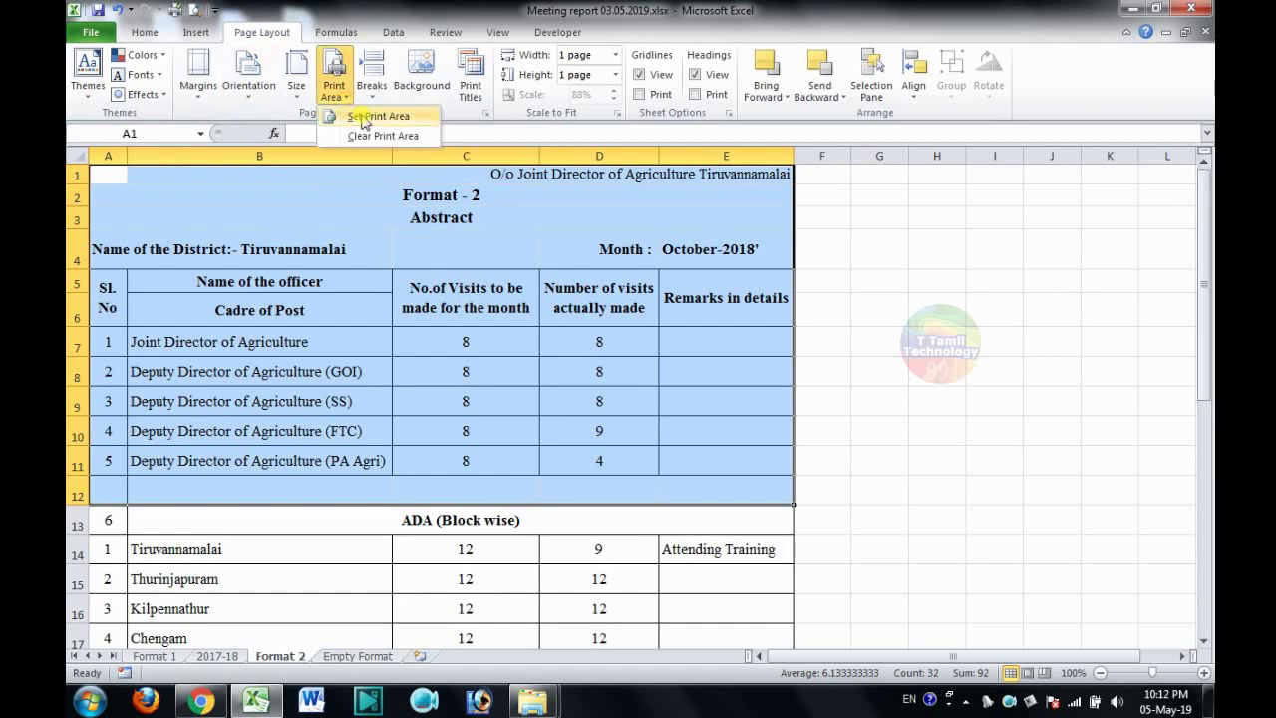
pyautogui.click(364, 118)
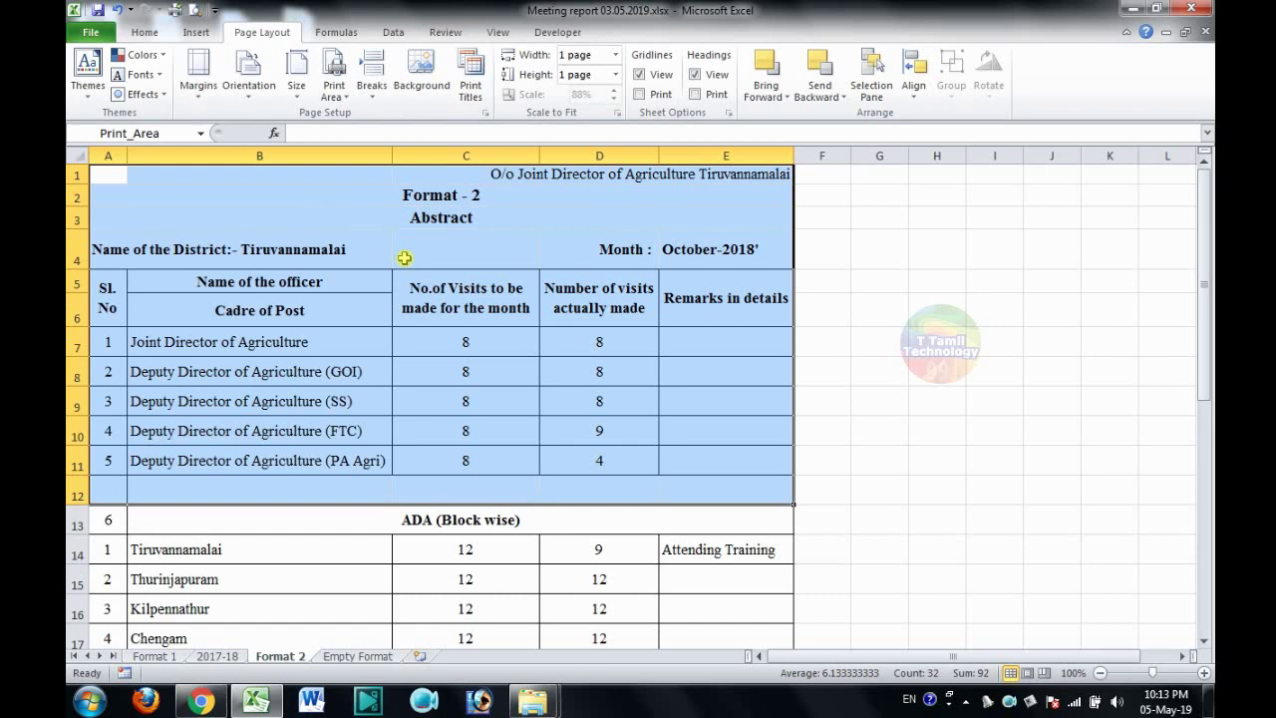
pyautogui.click(194, 10)
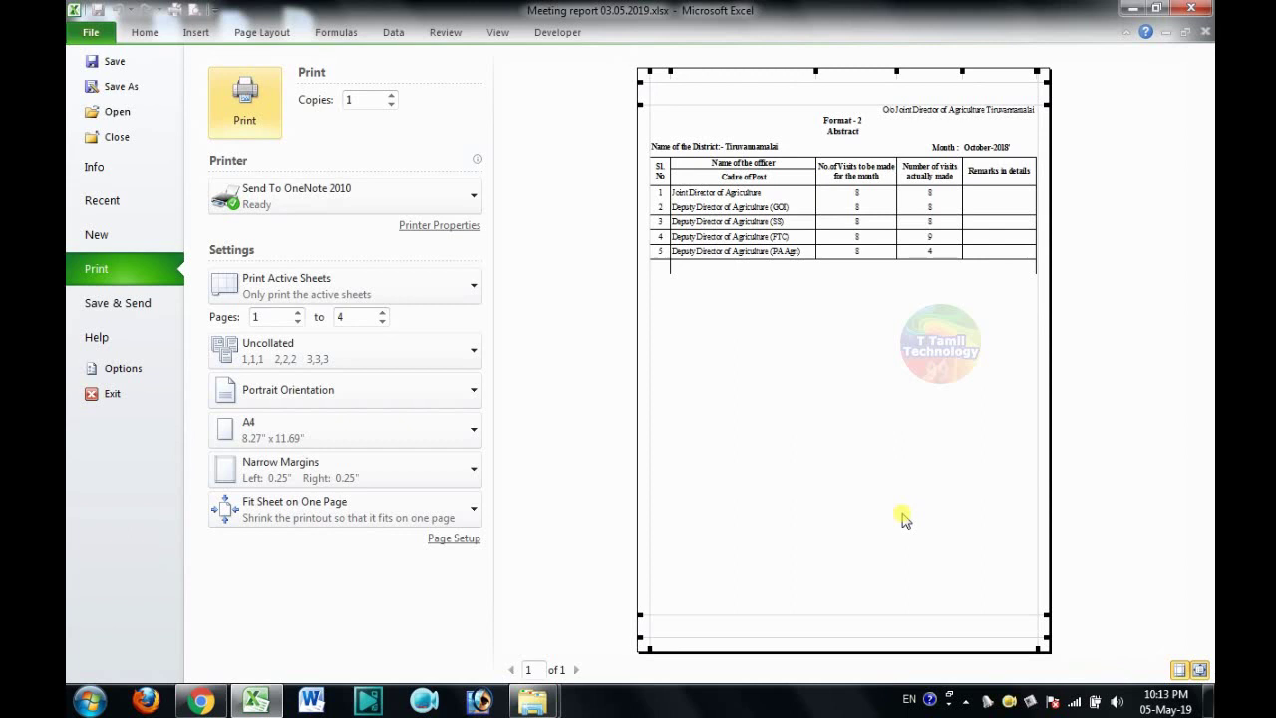
# Centre the Format 2 table horizontally and vertically on the printed page.
pyautogui.click(457, 539)
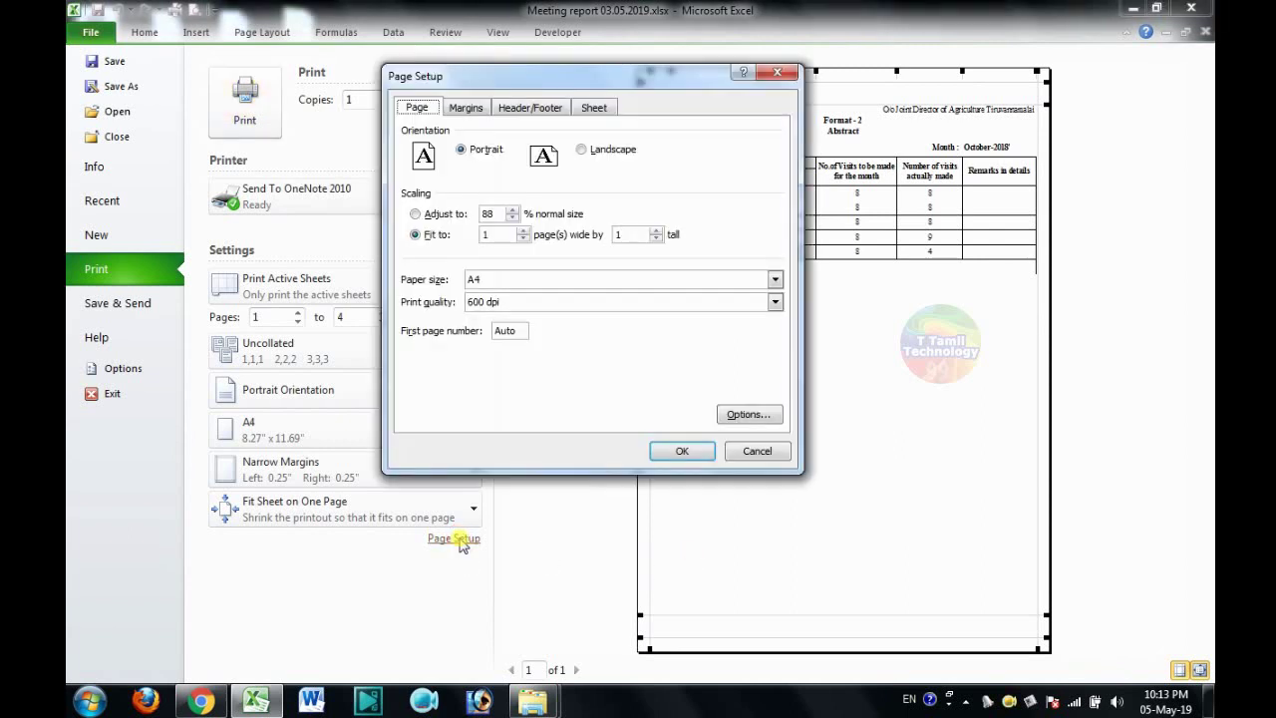
pyautogui.click(464, 110)
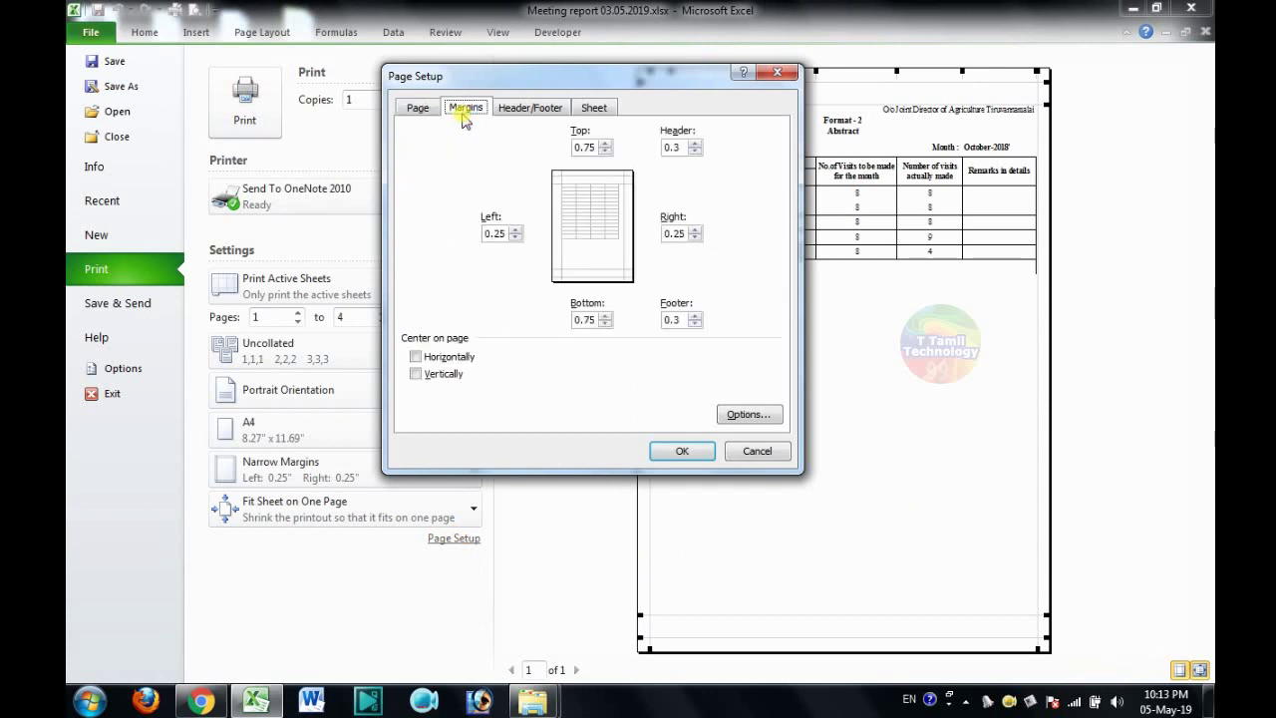
pyautogui.click(418, 359)
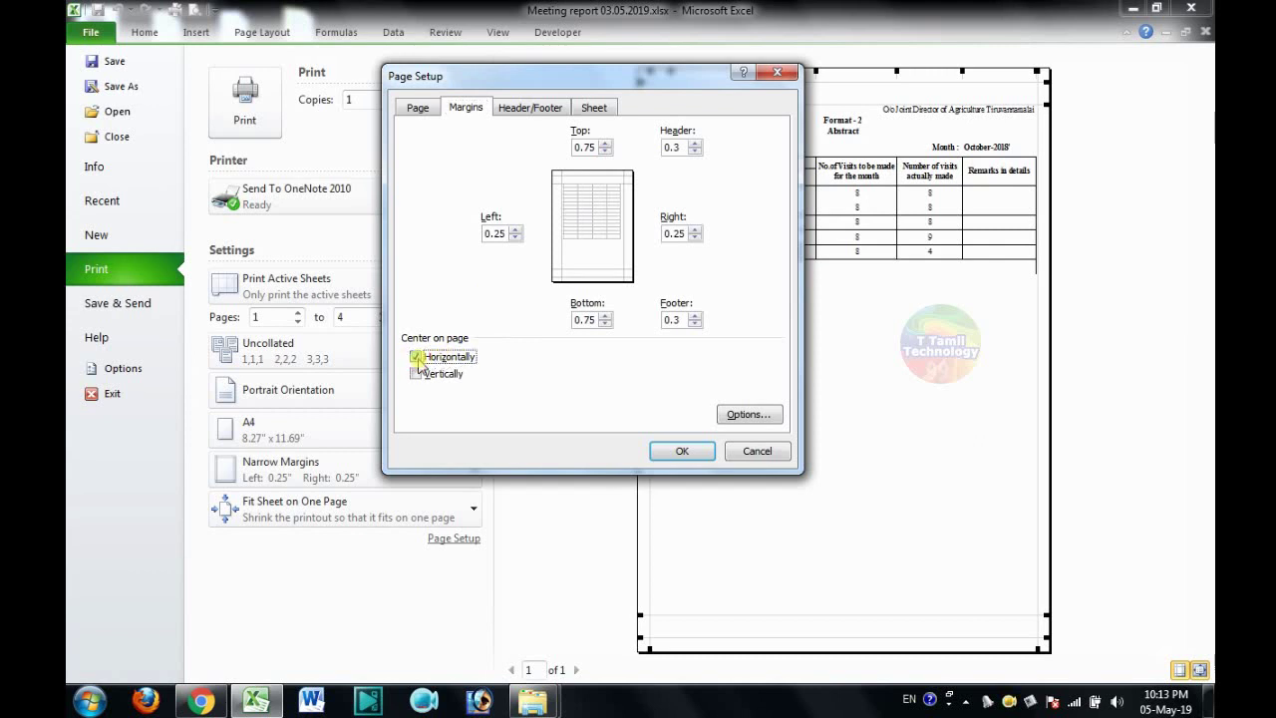
pyautogui.click(417, 374)
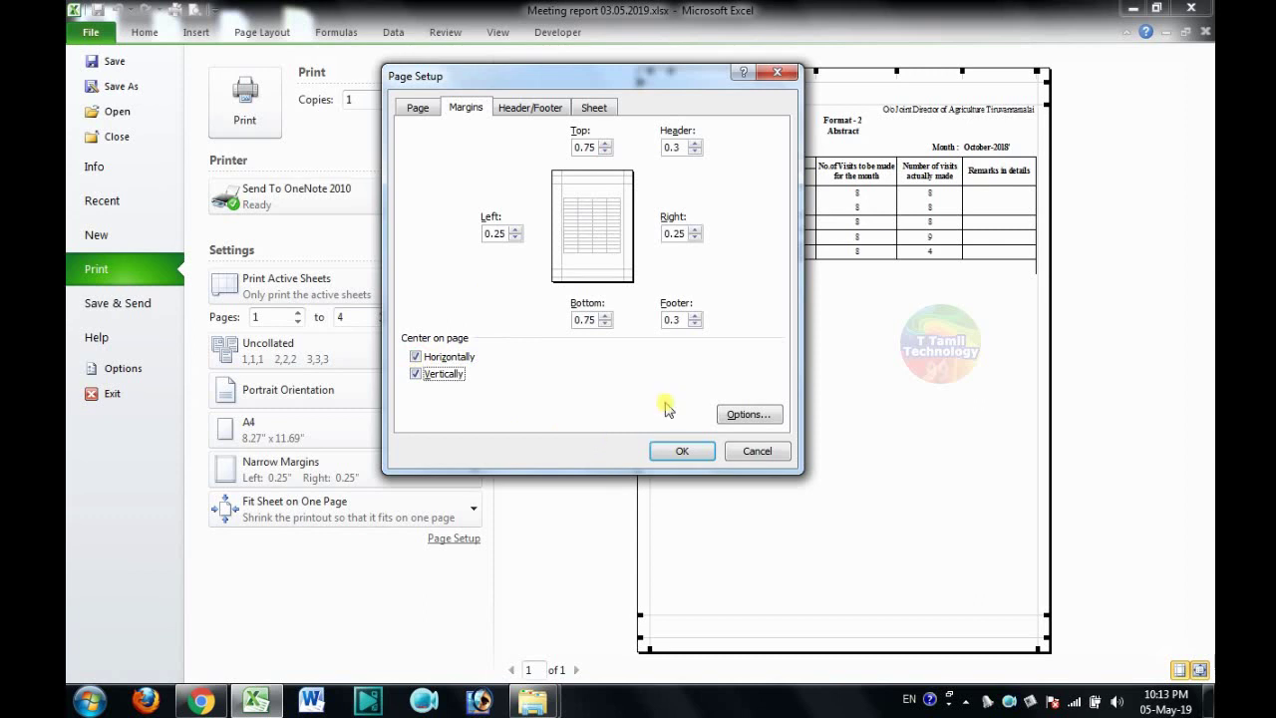
pyautogui.click(678, 451)
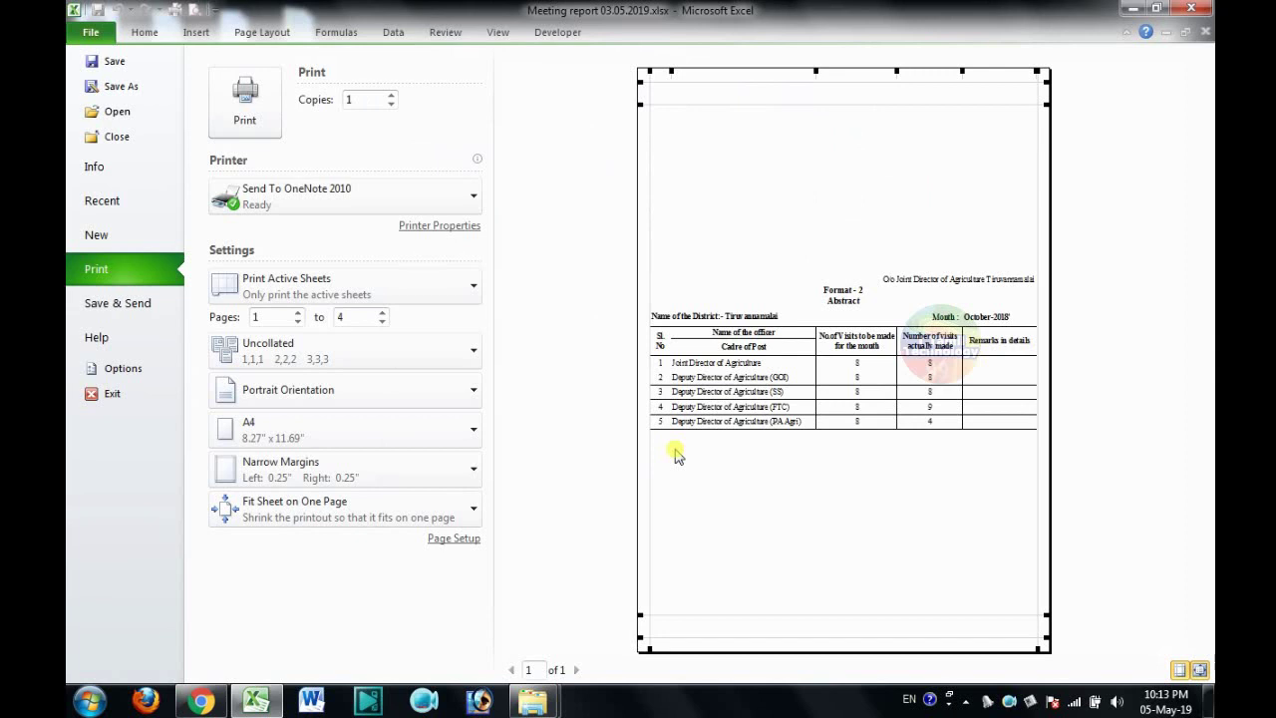
# Turn horizontal and vertical page centring back off and return to the worksheet.
pyautogui.click(458, 539)
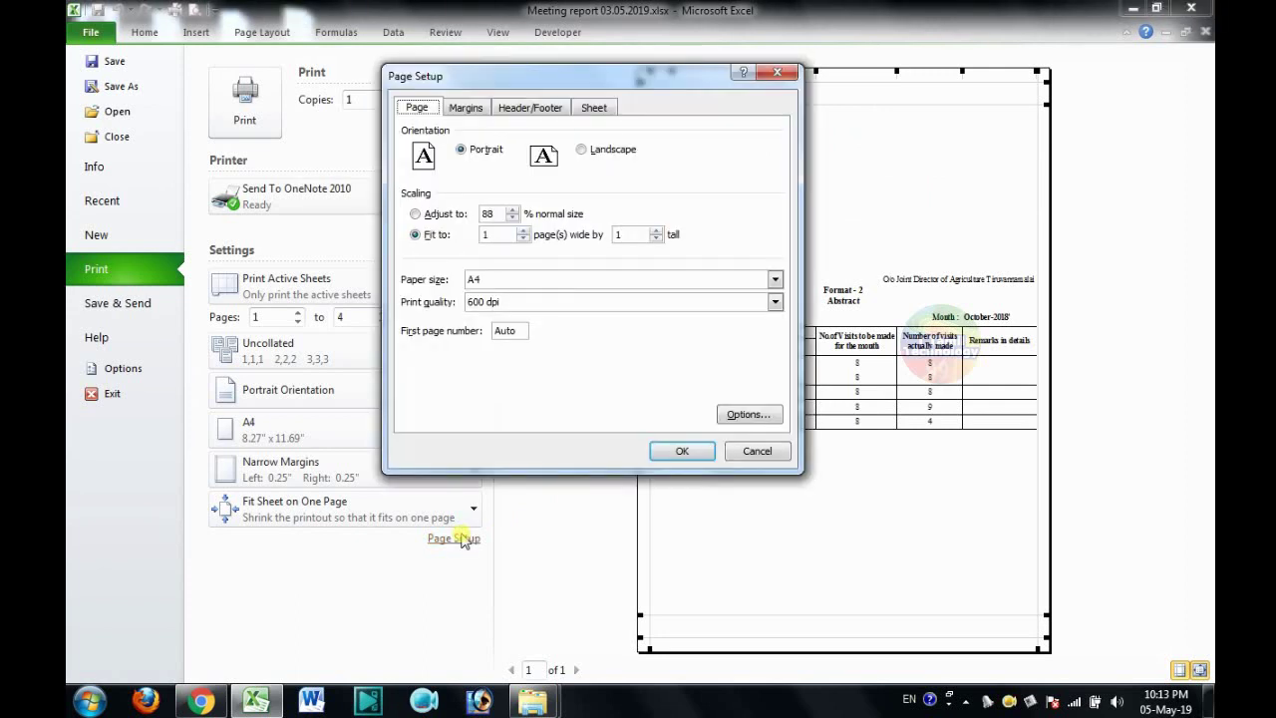
pyautogui.click(467, 109)
pyautogui.click(437, 358)
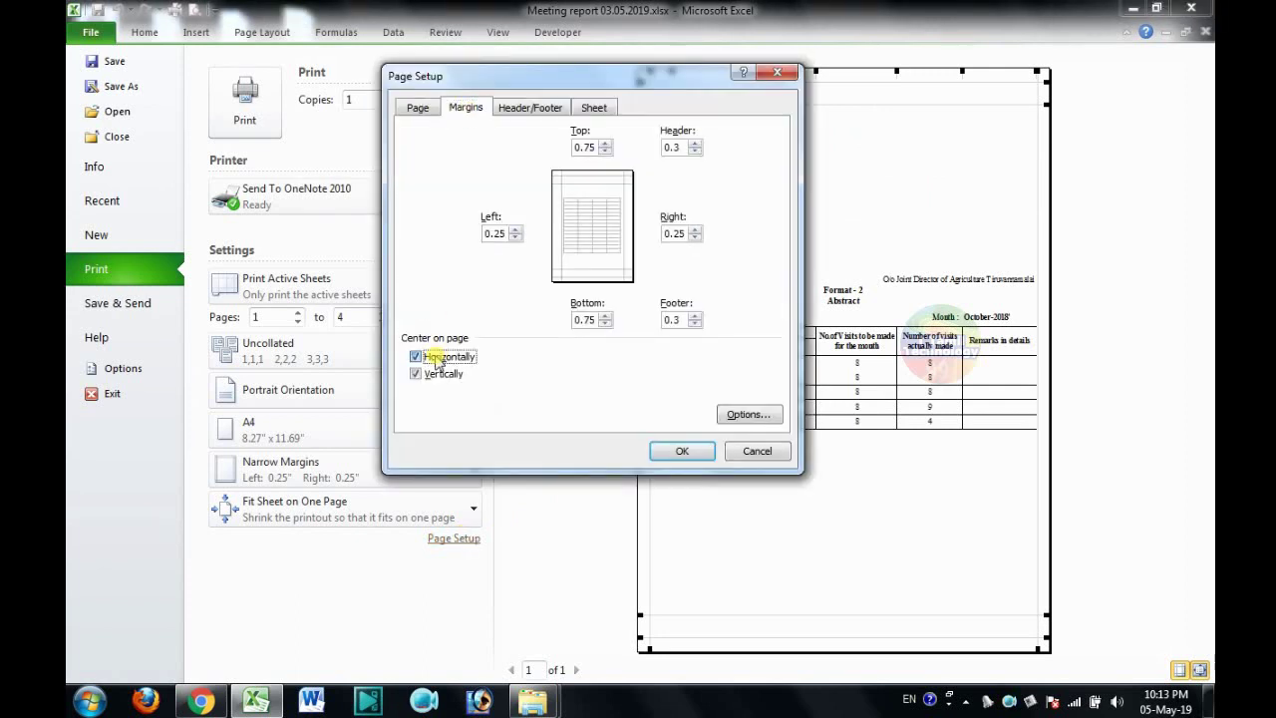
pyautogui.click(417, 374)
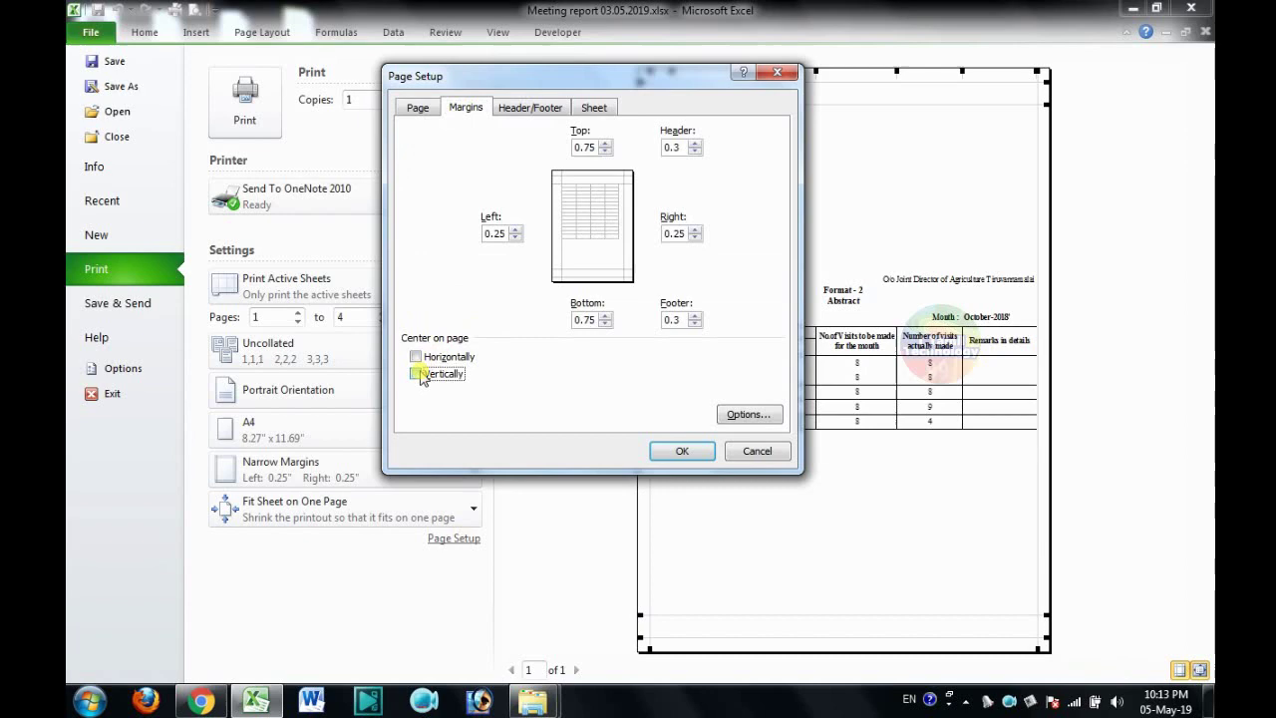
pyautogui.click(682, 454)
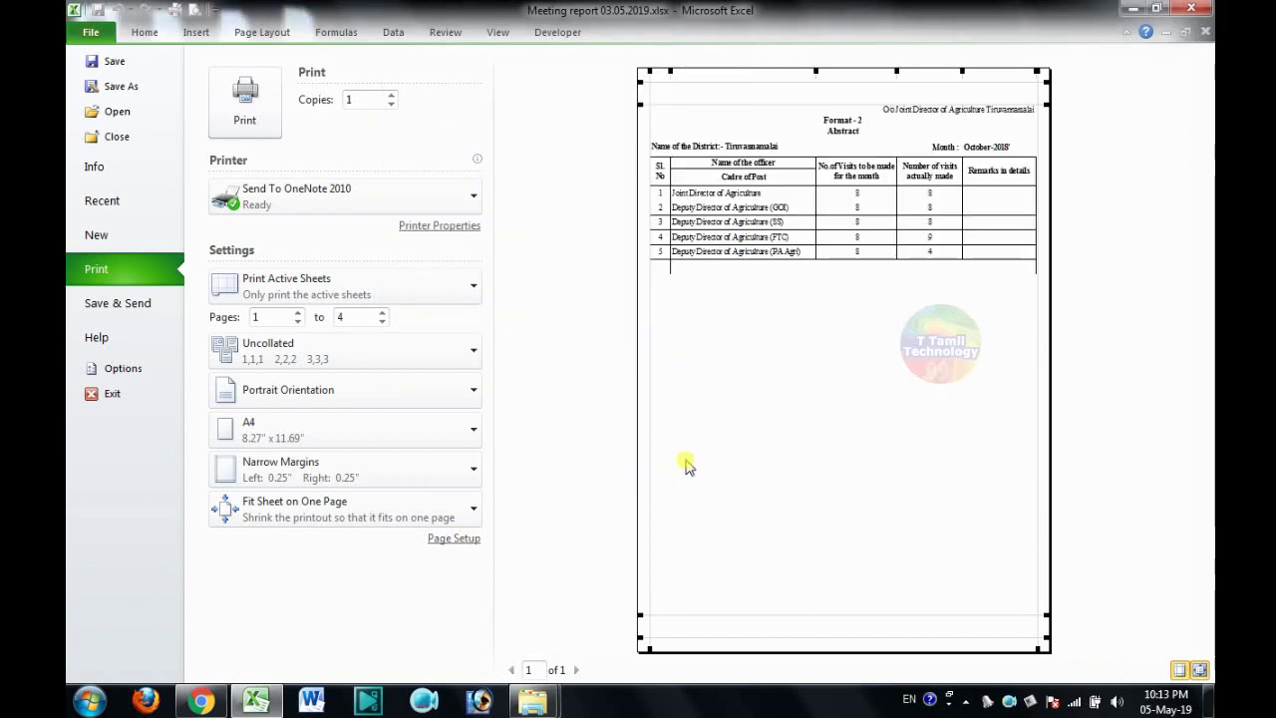
pyautogui.press('Escape')
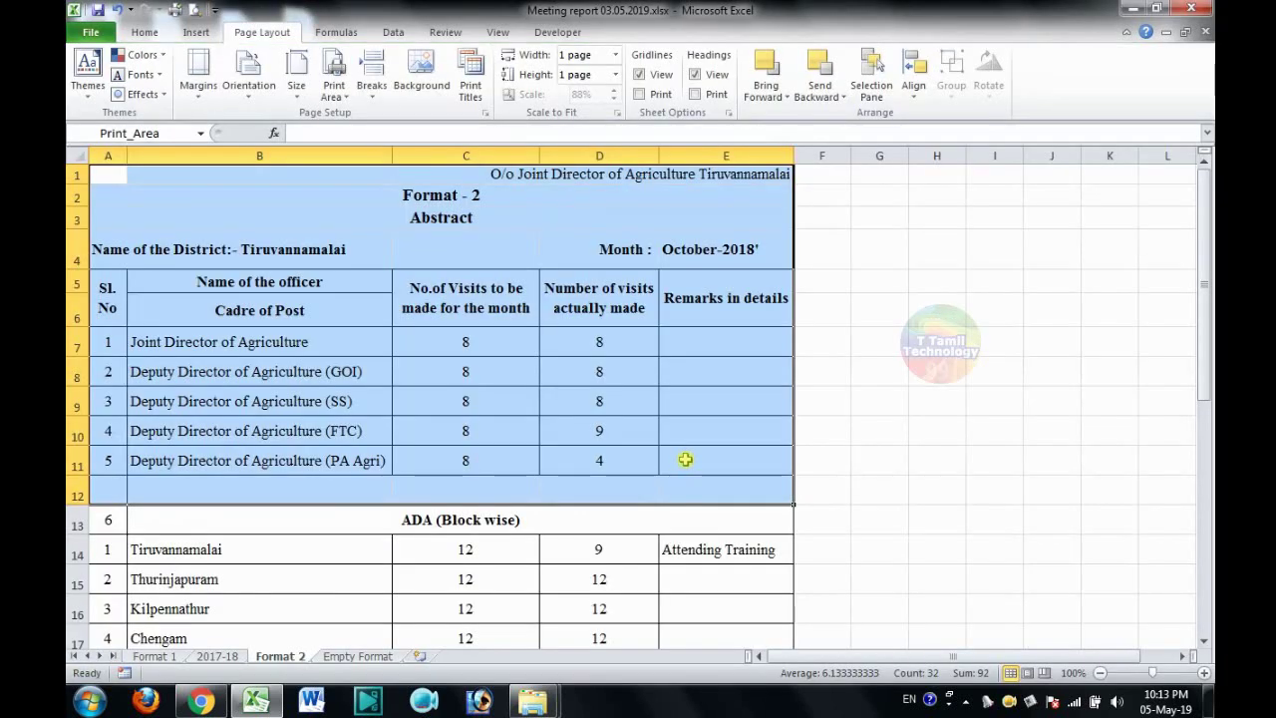
# Clear the Format 2 print area and preview the whole sheet's printout.
pyautogui.click(686, 460)
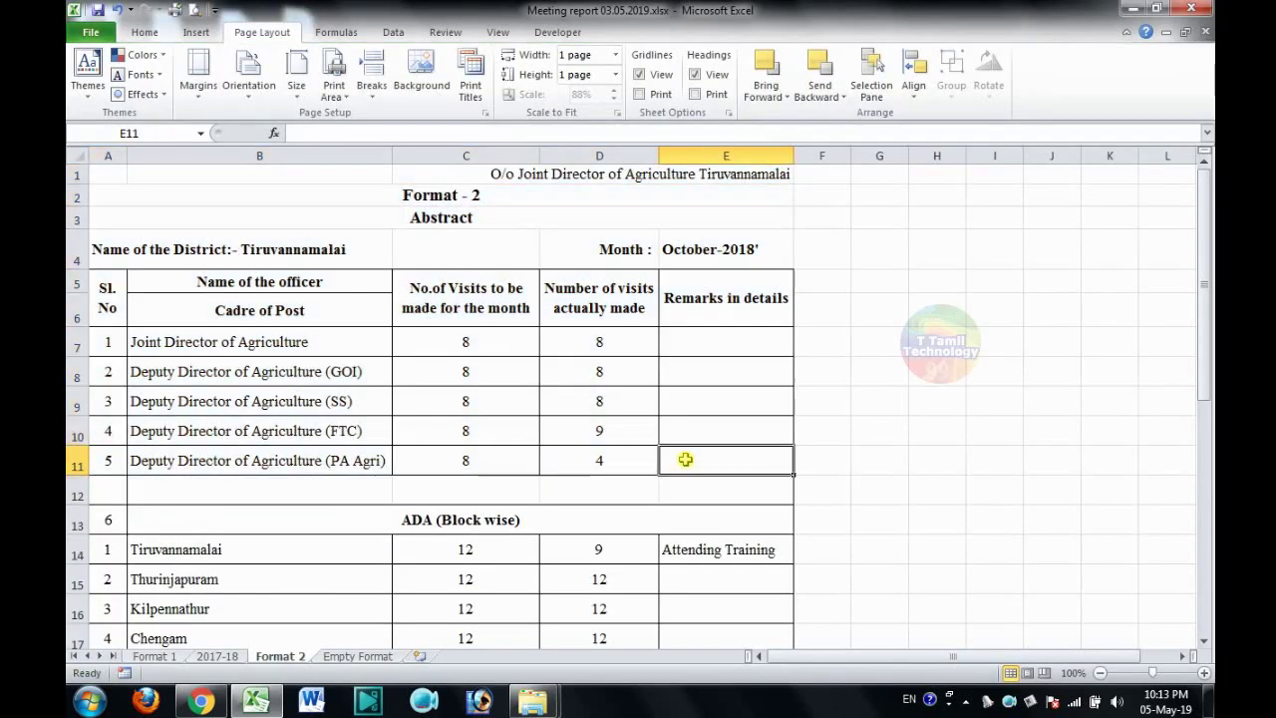
pyautogui.click(334, 97)
pyautogui.click(370, 140)
pyautogui.click(197, 10)
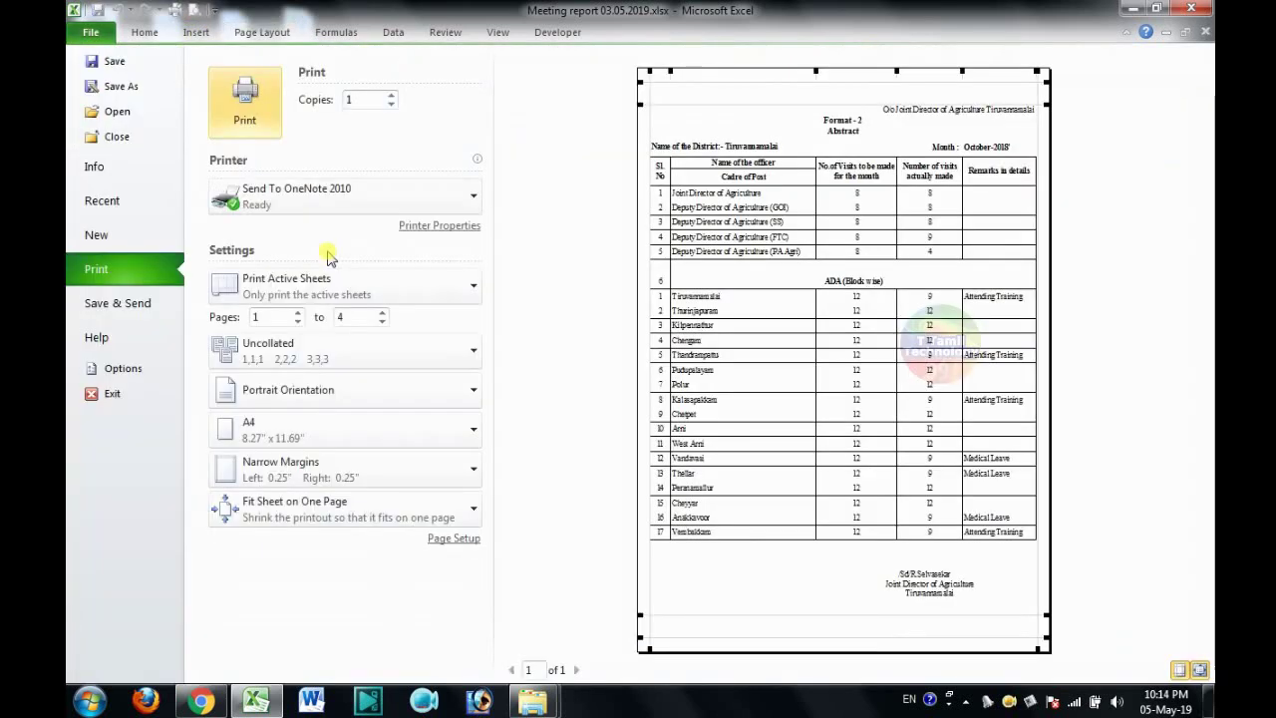
pyautogui.press('Escape')
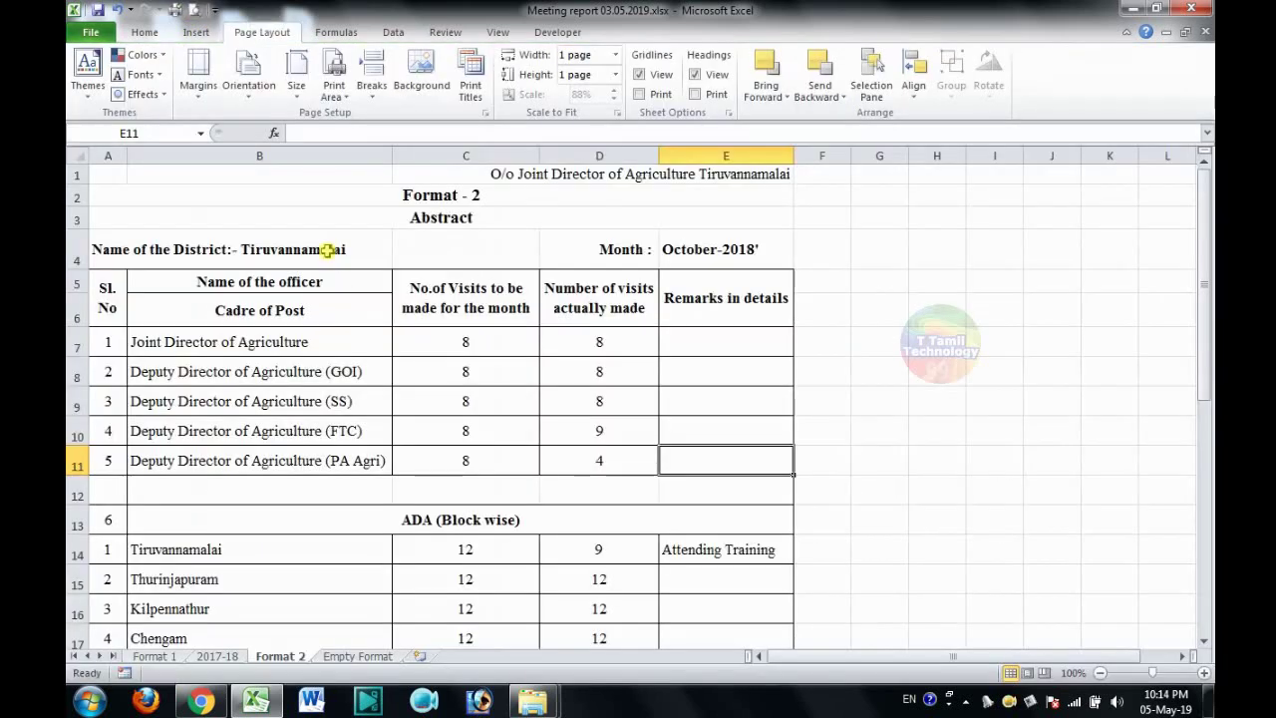
# Switch to the Empty Format sheet and select cell D10.
pyautogui.click(371, 78)
pyautogui.click(370, 264)
pyautogui.click(344, 656)
pyautogui.click(434, 448)
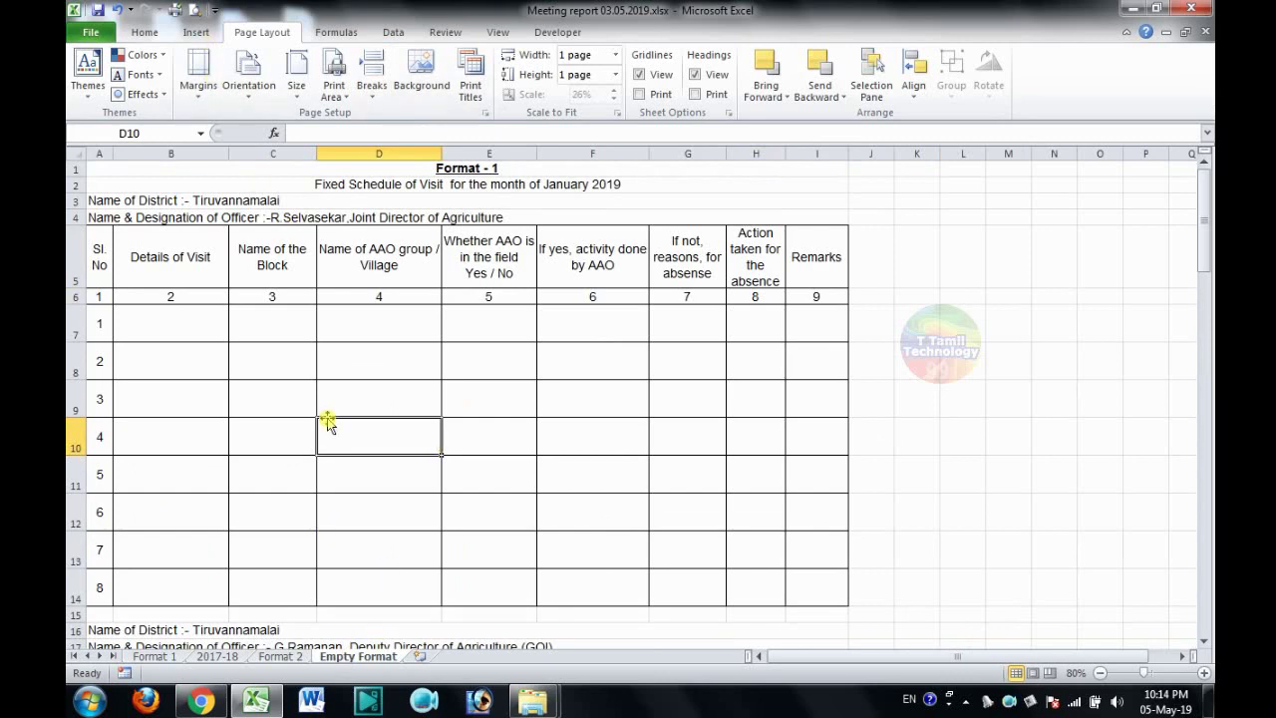
# Change the Empty Format print scaling from Fit Sheet on One Page to No Scaling.
pyautogui.click(196, 11)
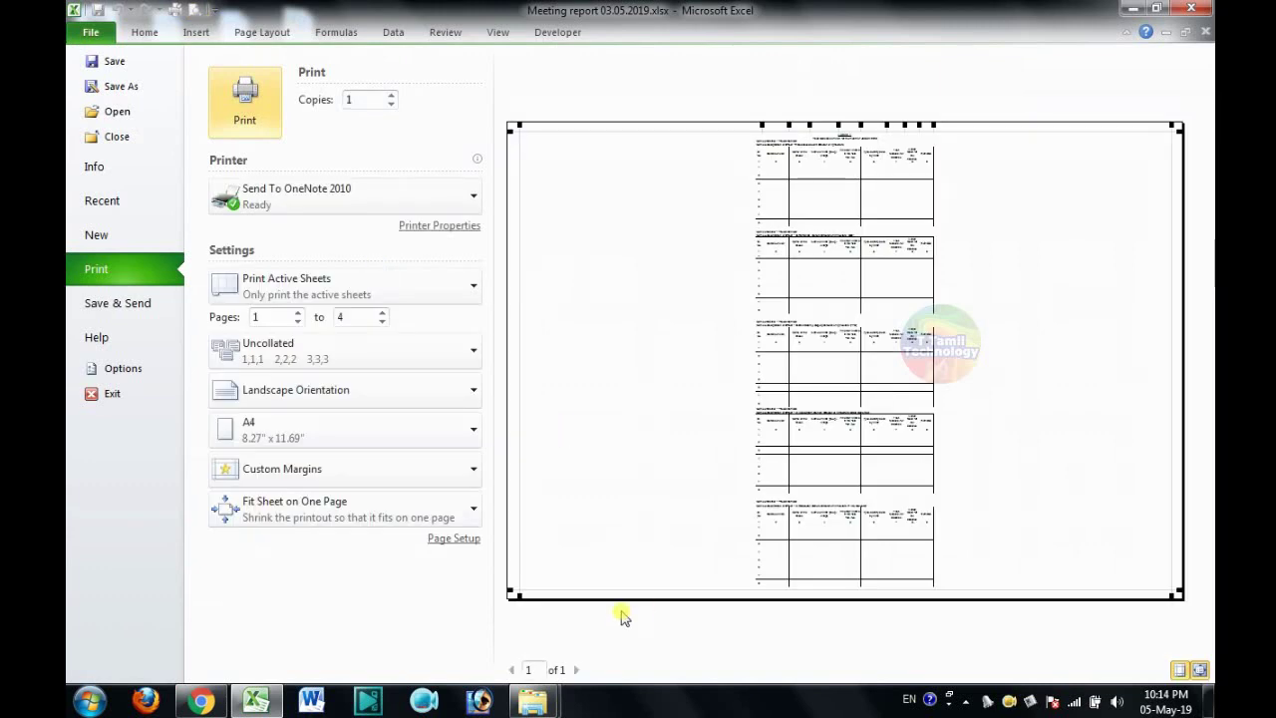
pyautogui.click(410, 526)
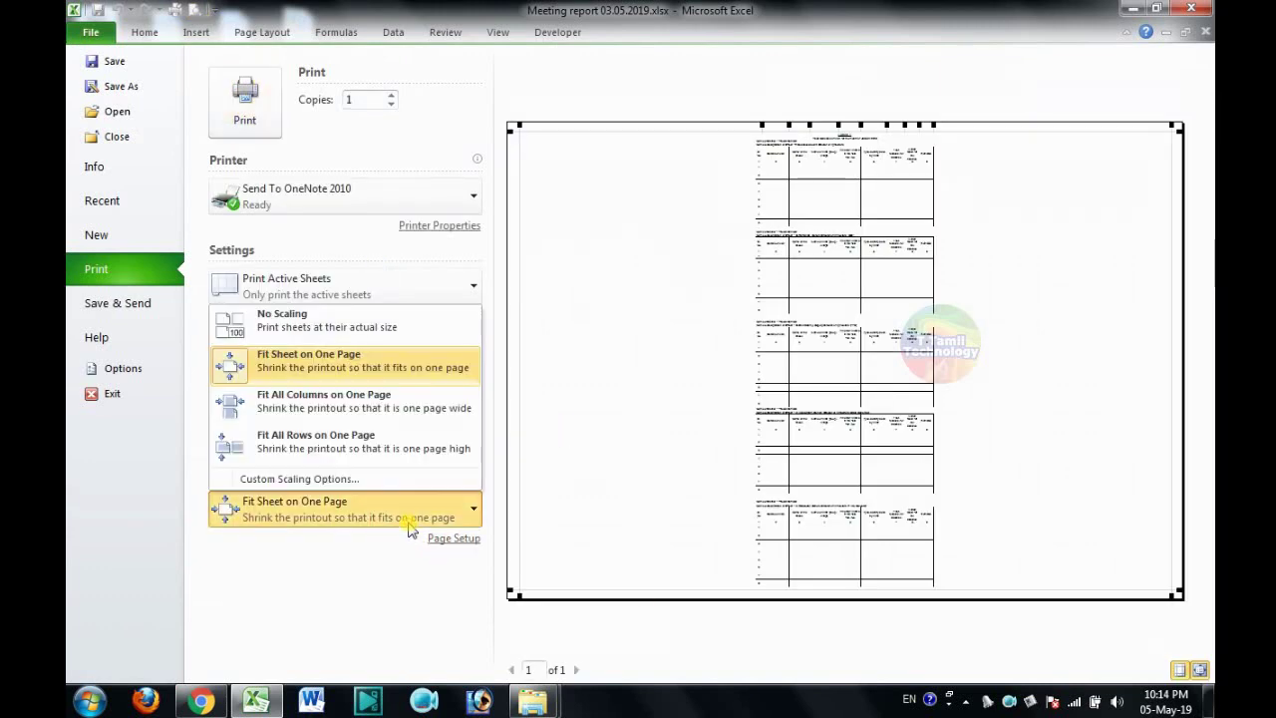
pyautogui.click(335, 327)
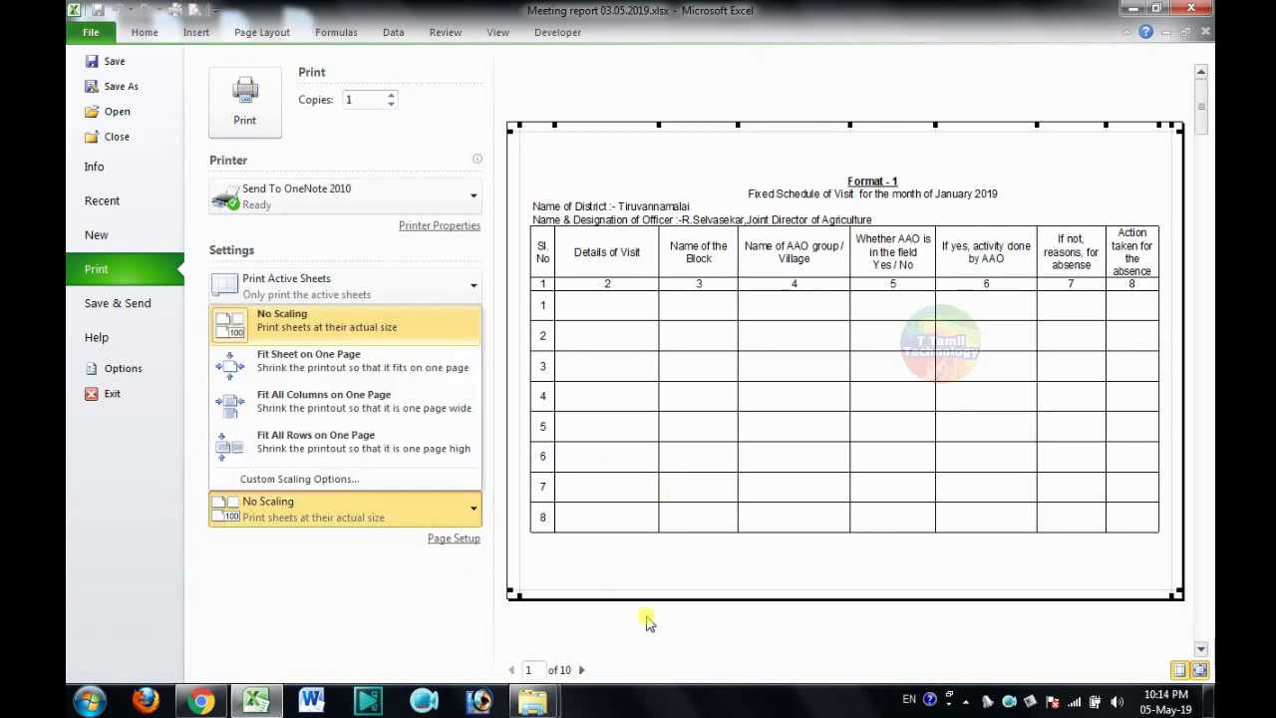
# Page through all 10 preview pages, then close and recheck the preview.
pyautogui.click(583, 670)
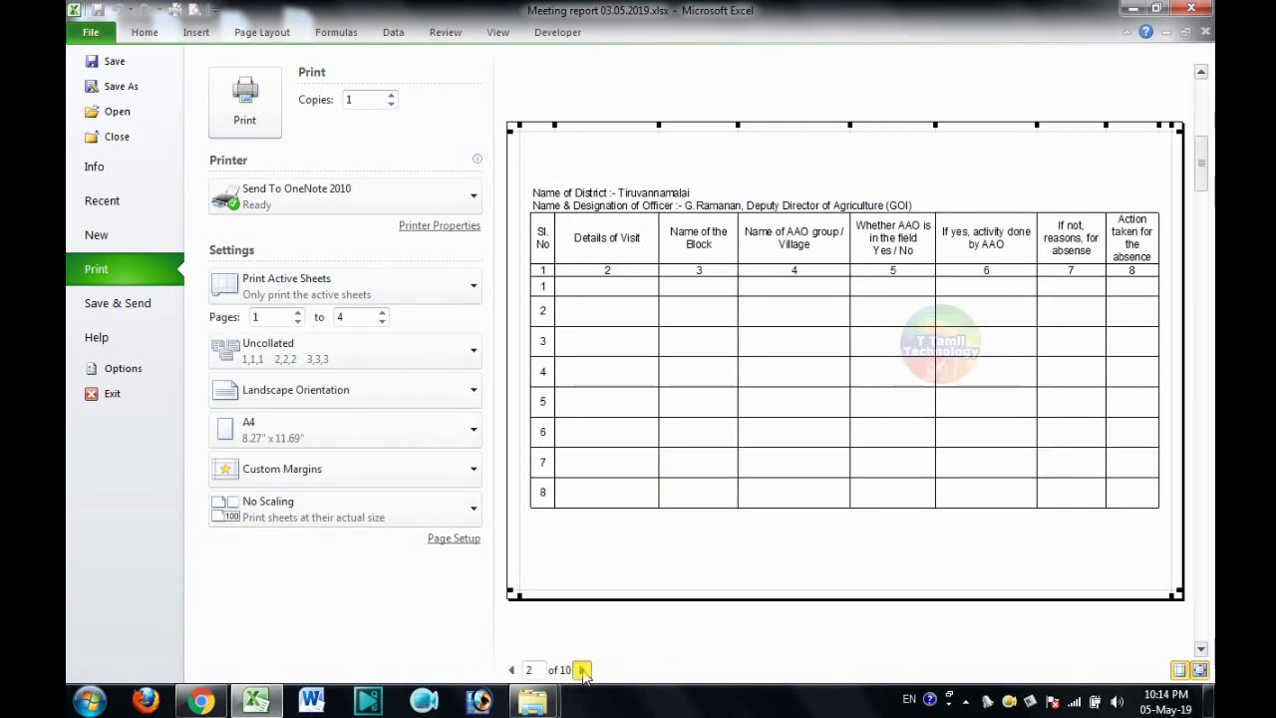
pyautogui.click(583, 670)
pyautogui.click(583, 670)
pyautogui.click(583, 670)
pyautogui.click(583, 670)
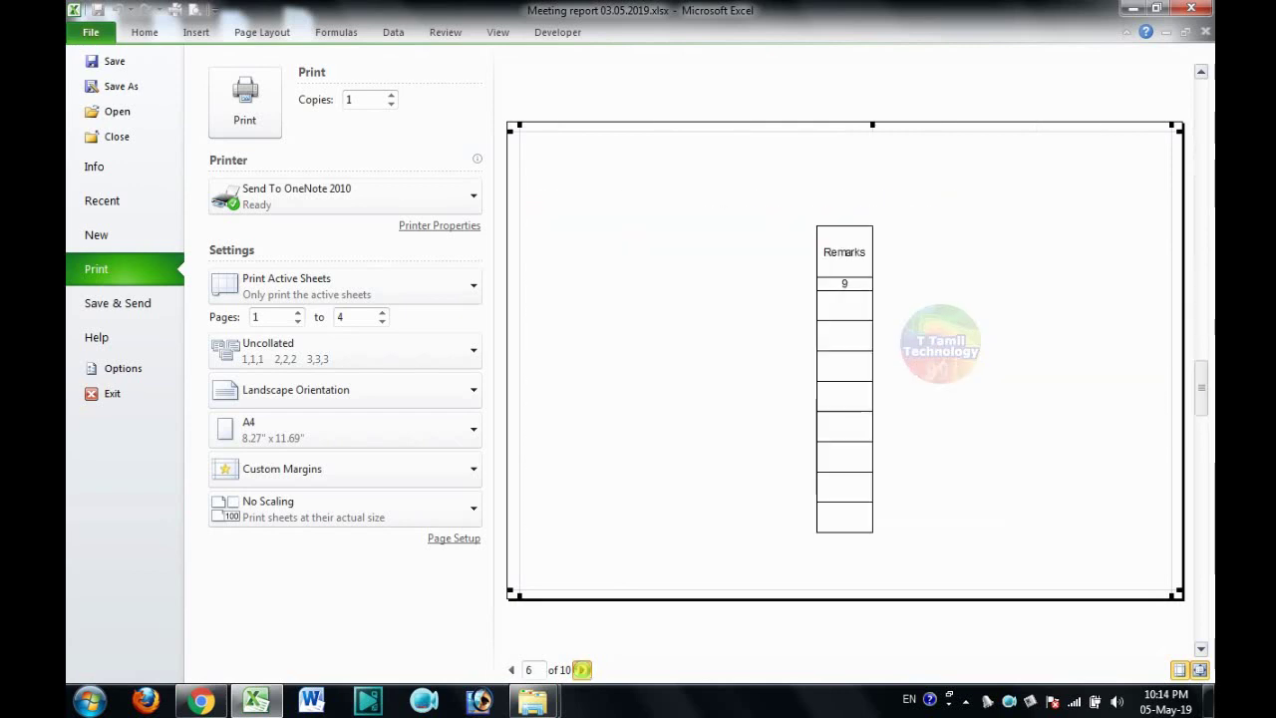
pyautogui.click(583, 670)
pyautogui.click(583, 670)
pyautogui.click(583, 670)
pyautogui.click(584, 670)
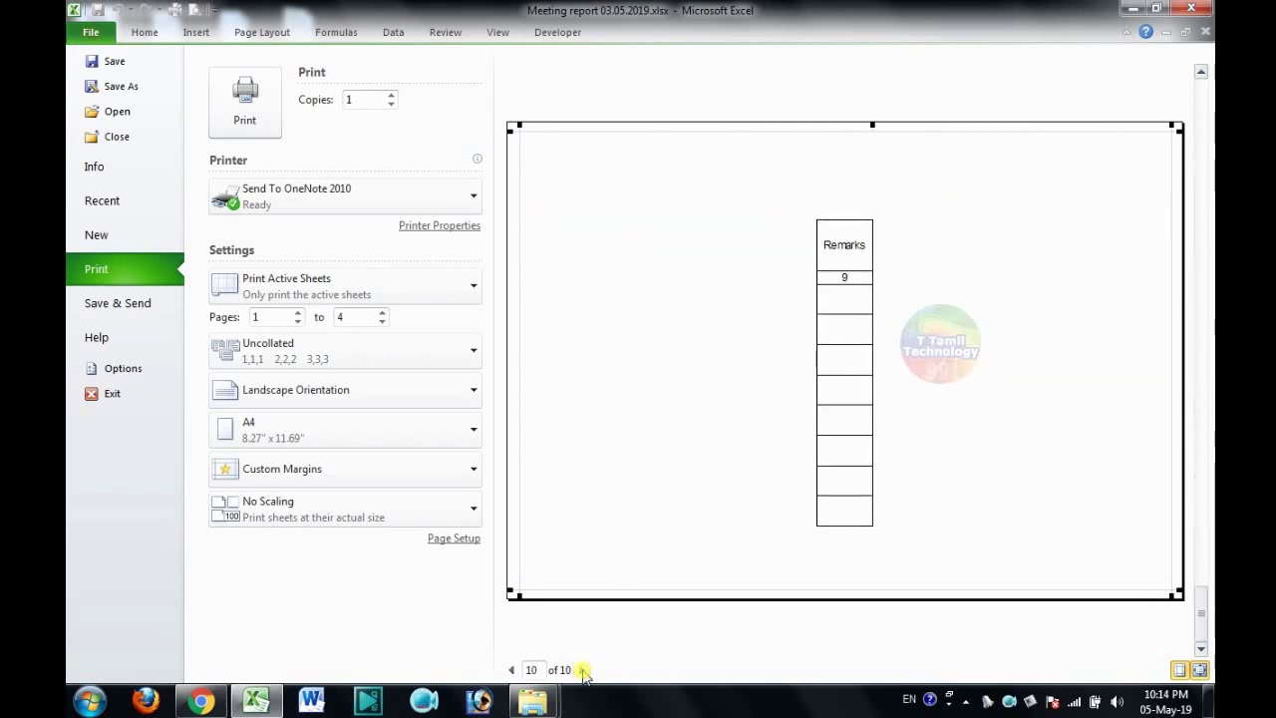
pyautogui.press('Escape')
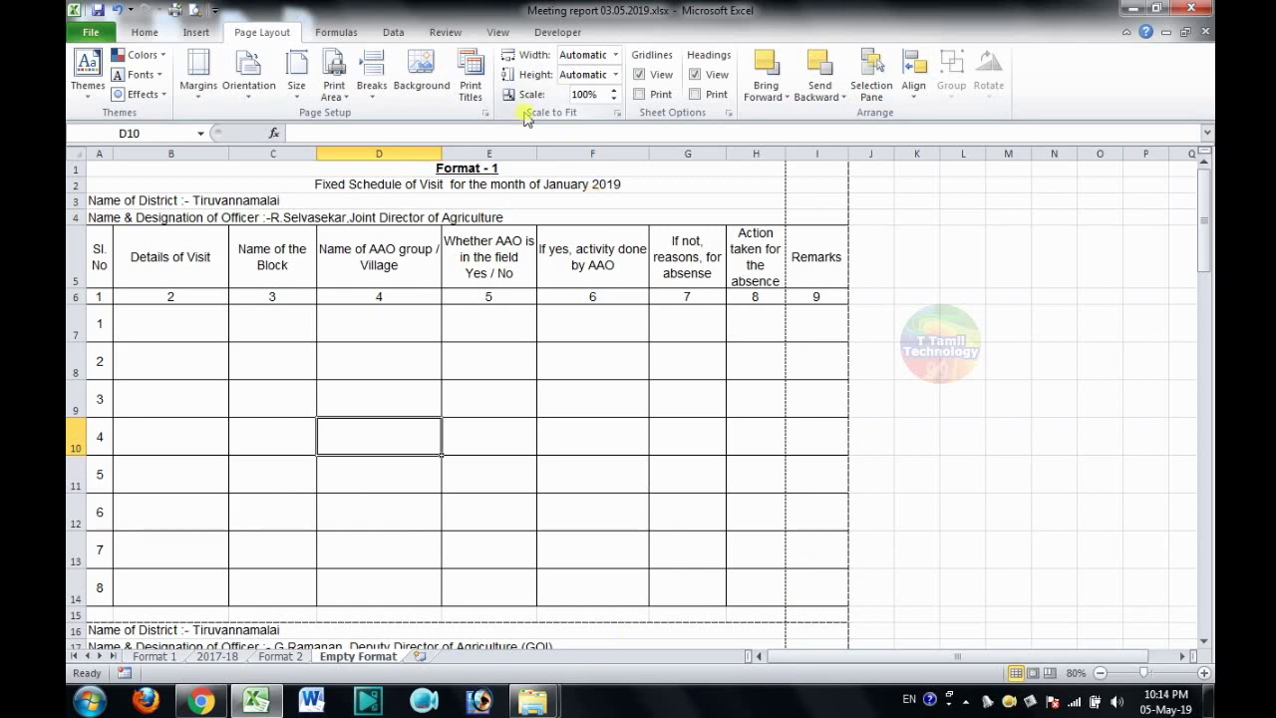
pyautogui.click(198, 10)
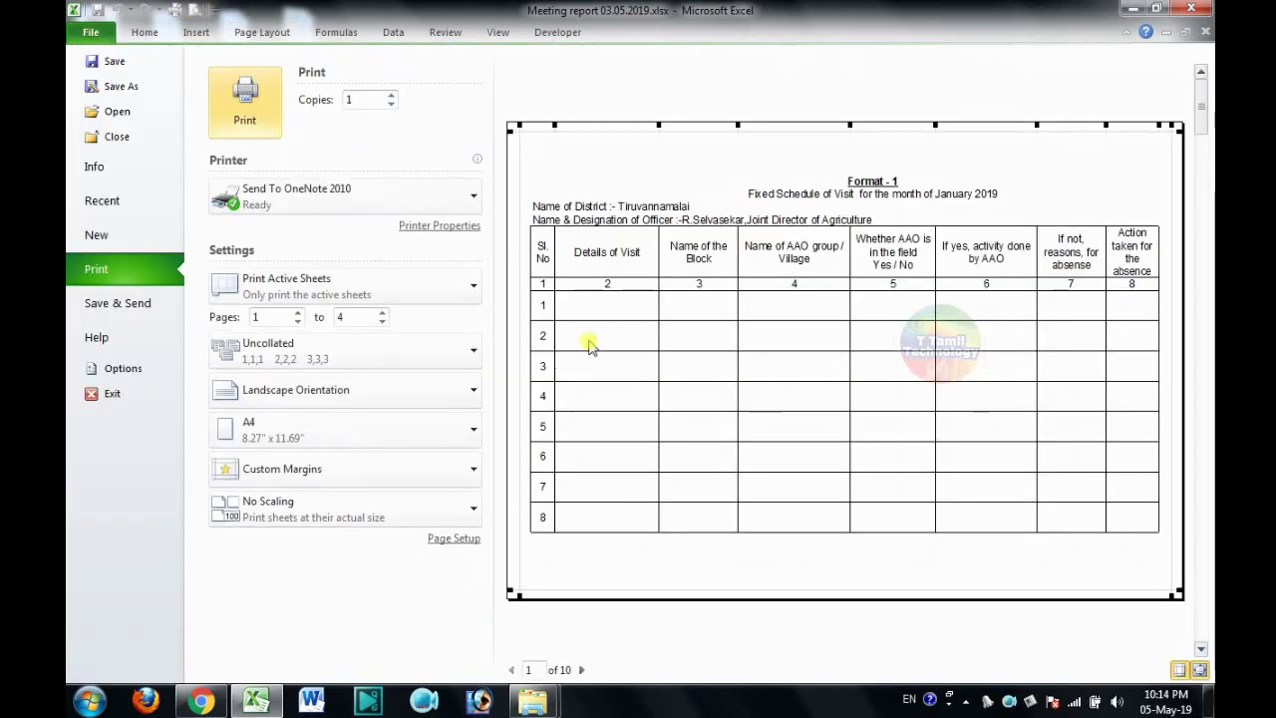
pyautogui.press('Escape')
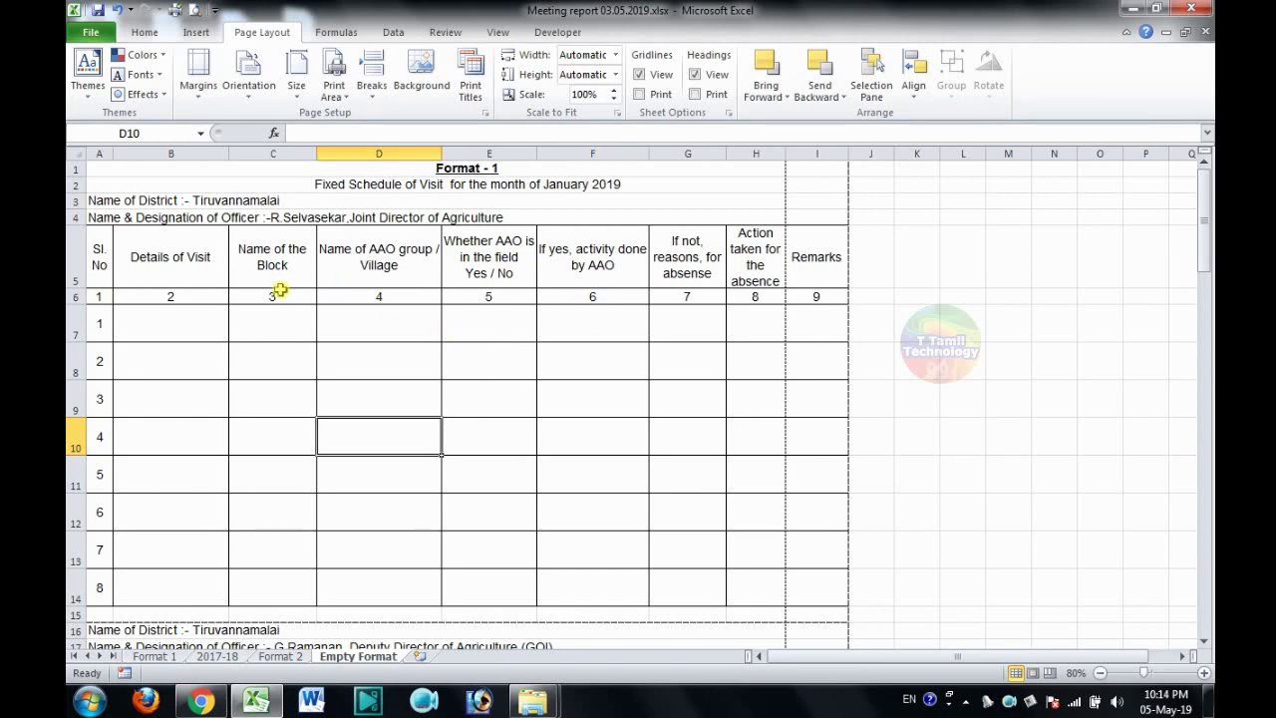
# Check the Details of Visit heading and narrow column B of the Empty Format table.
pyautogui.click(220, 272)
pyautogui.click(192, 332)
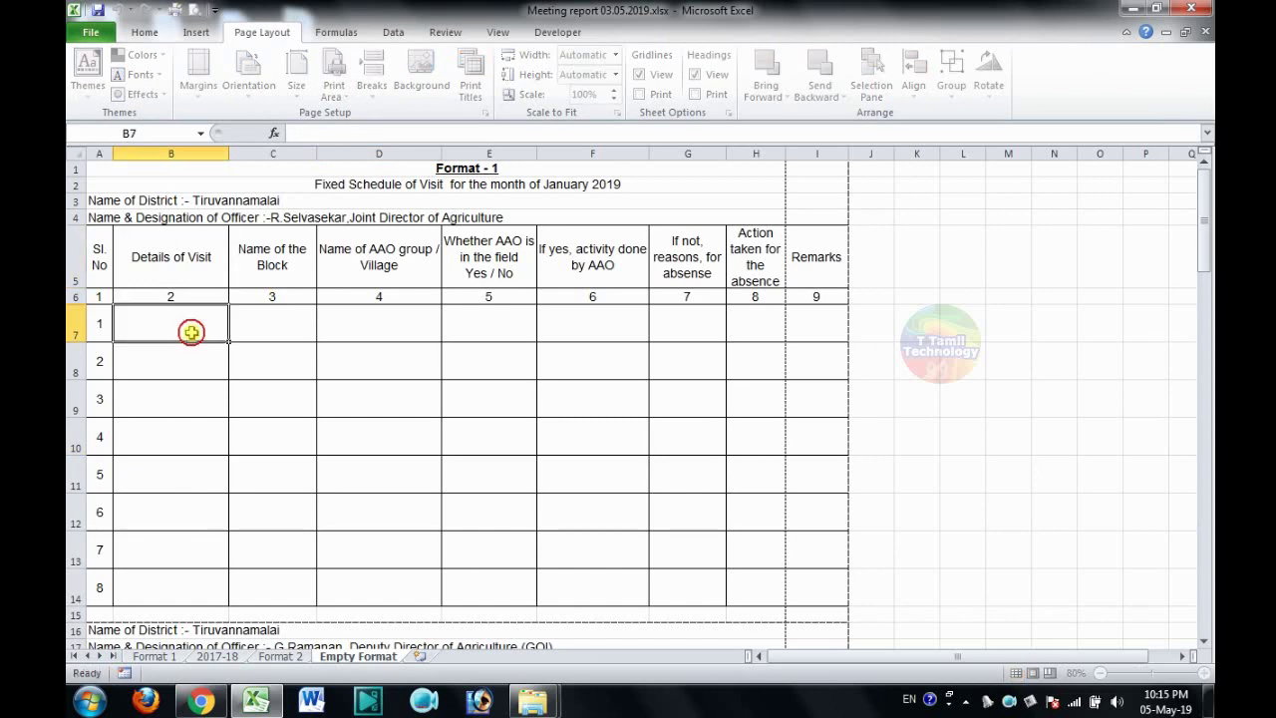
pyautogui.click(124, 263)
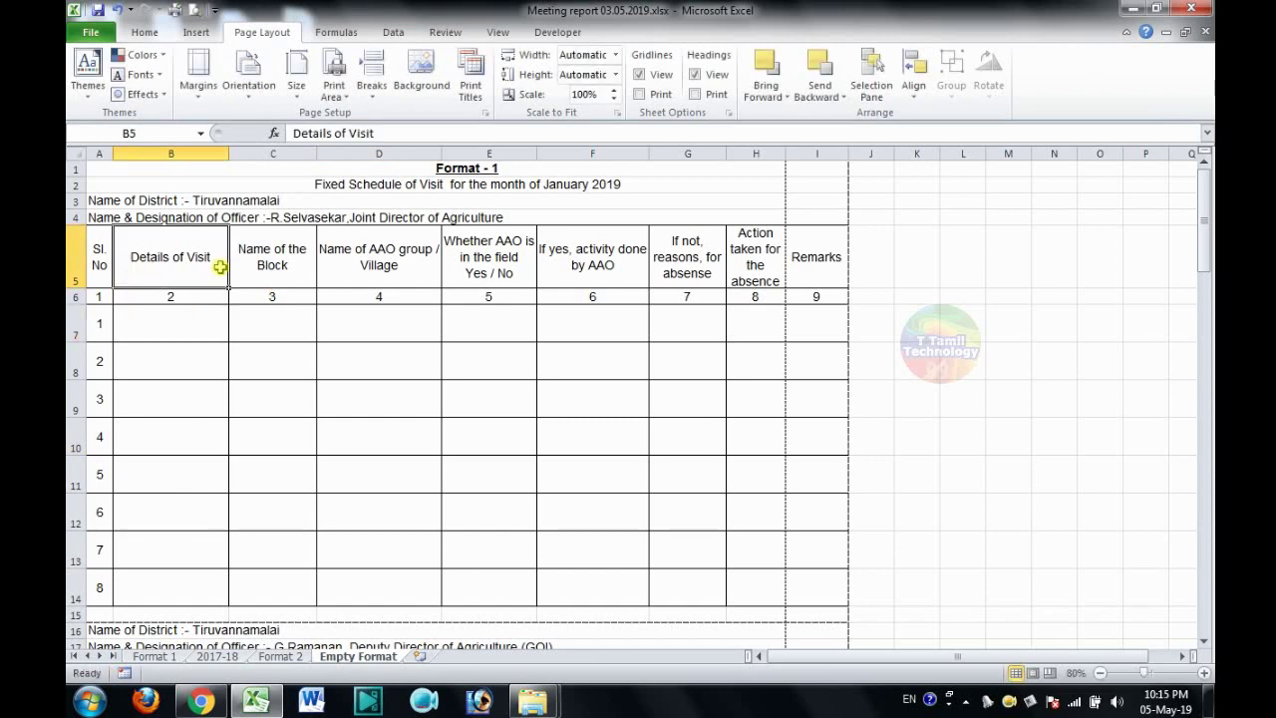
pyautogui.doubleClick(130, 258)
pyautogui.click(248, 279)
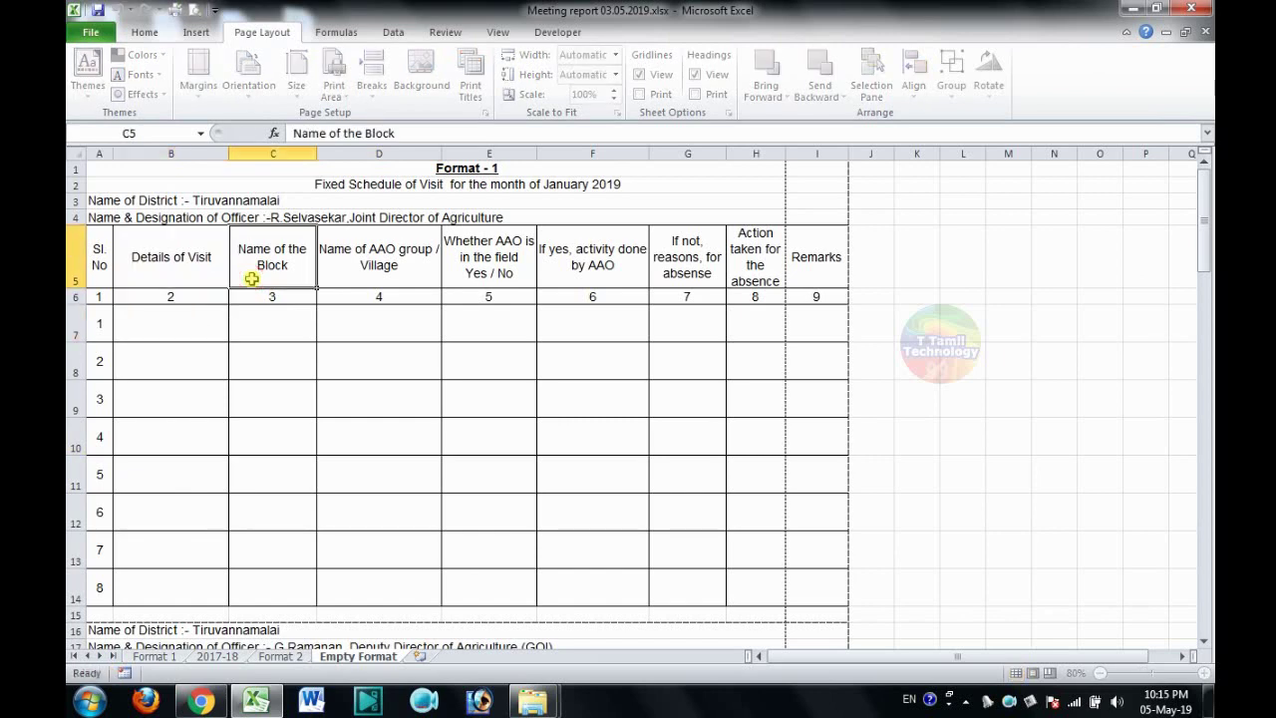
pyautogui.moveTo(230, 155); pyautogui.dragTo(201, 155)
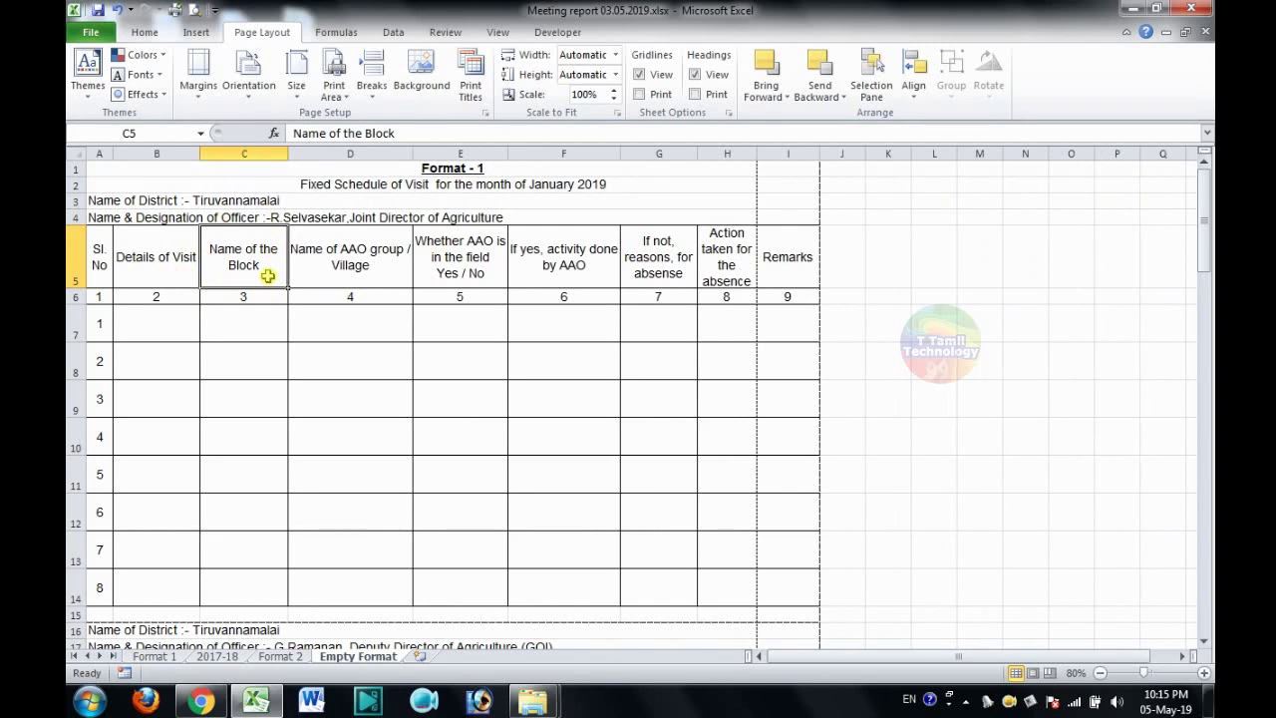
# Rewrap the Name of the Block heading onto two lines and narrow column C.
pyautogui.click(144, 32)
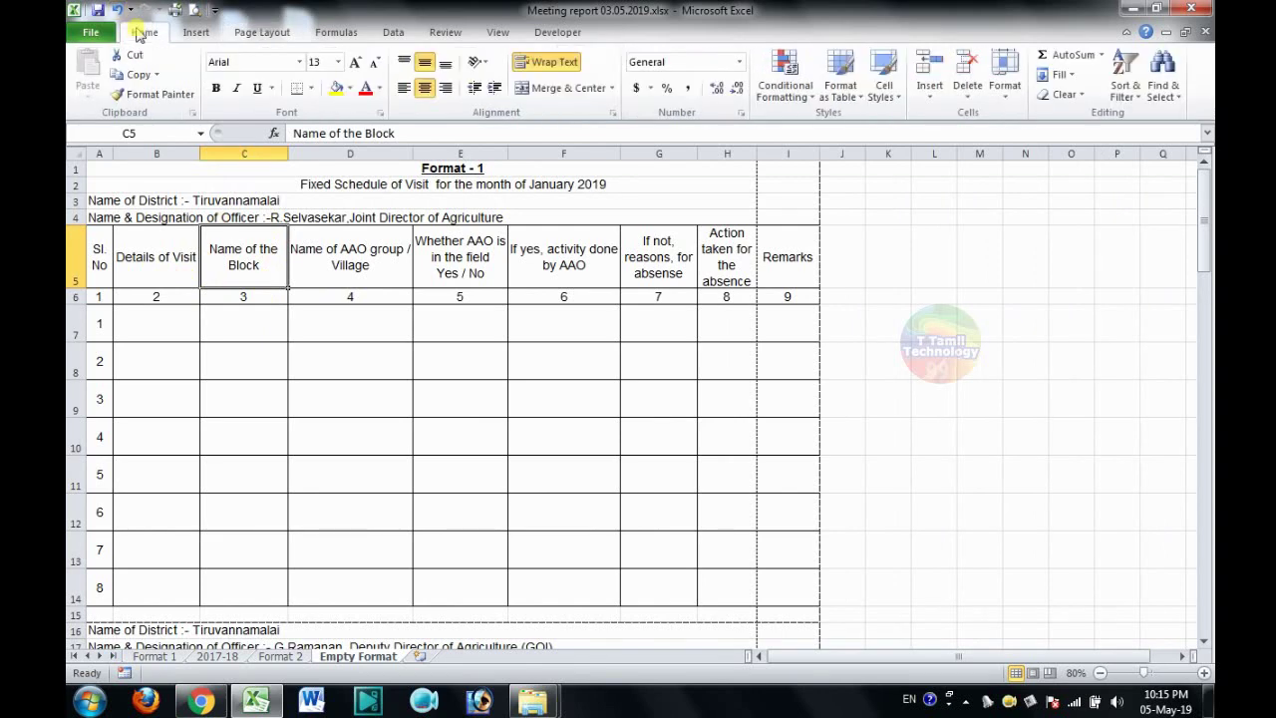
pyautogui.click(551, 63)
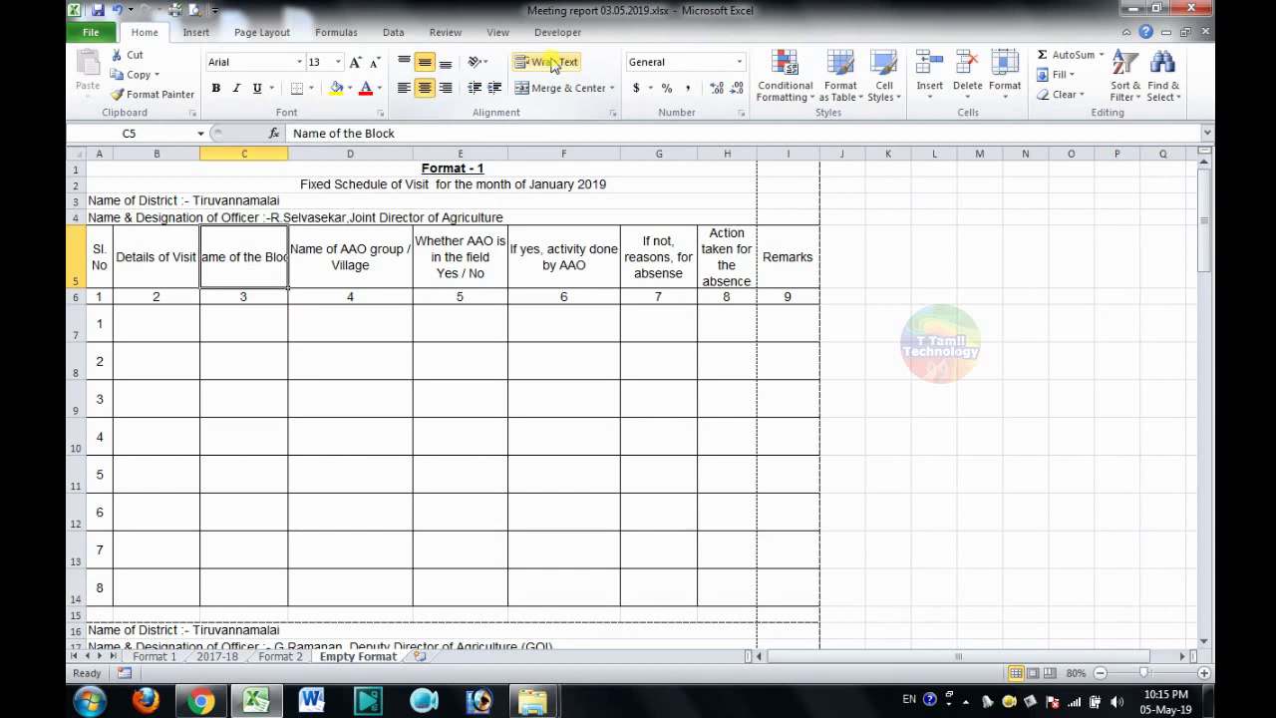
pyautogui.click(554, 63)
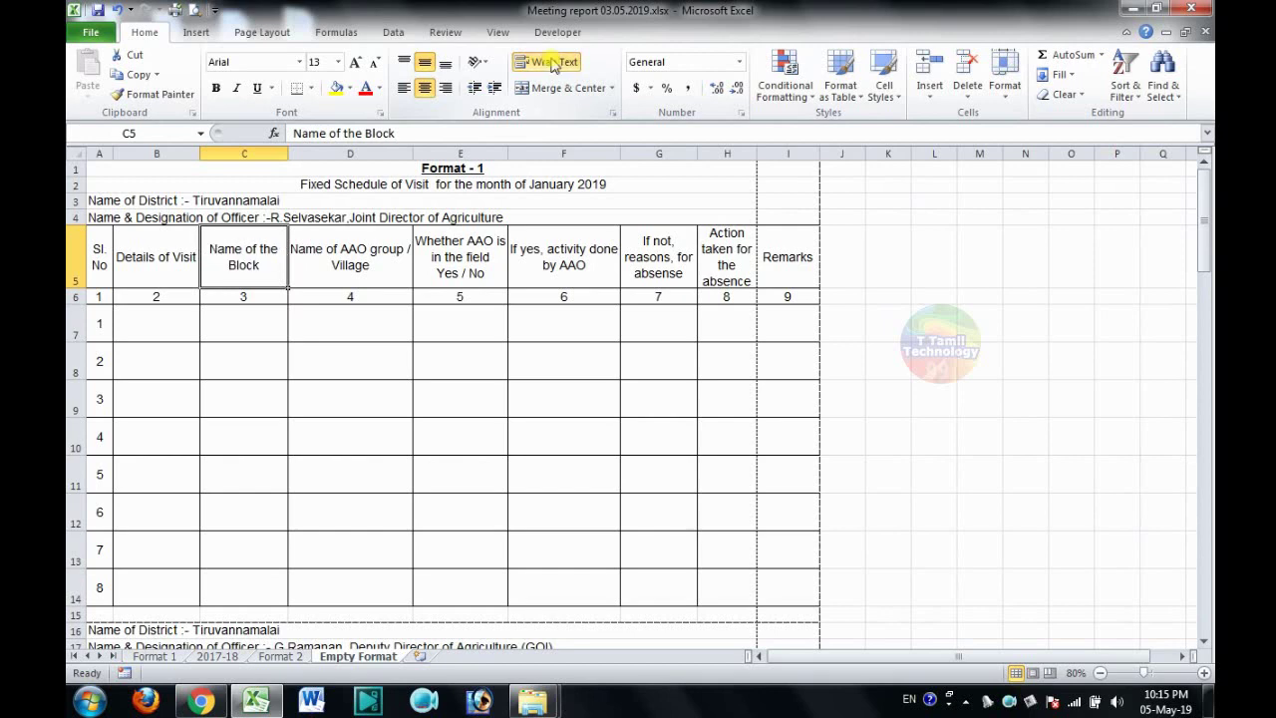
pyautogui.moveTo(287, 152); pyautogui.dragTo(275, 152)
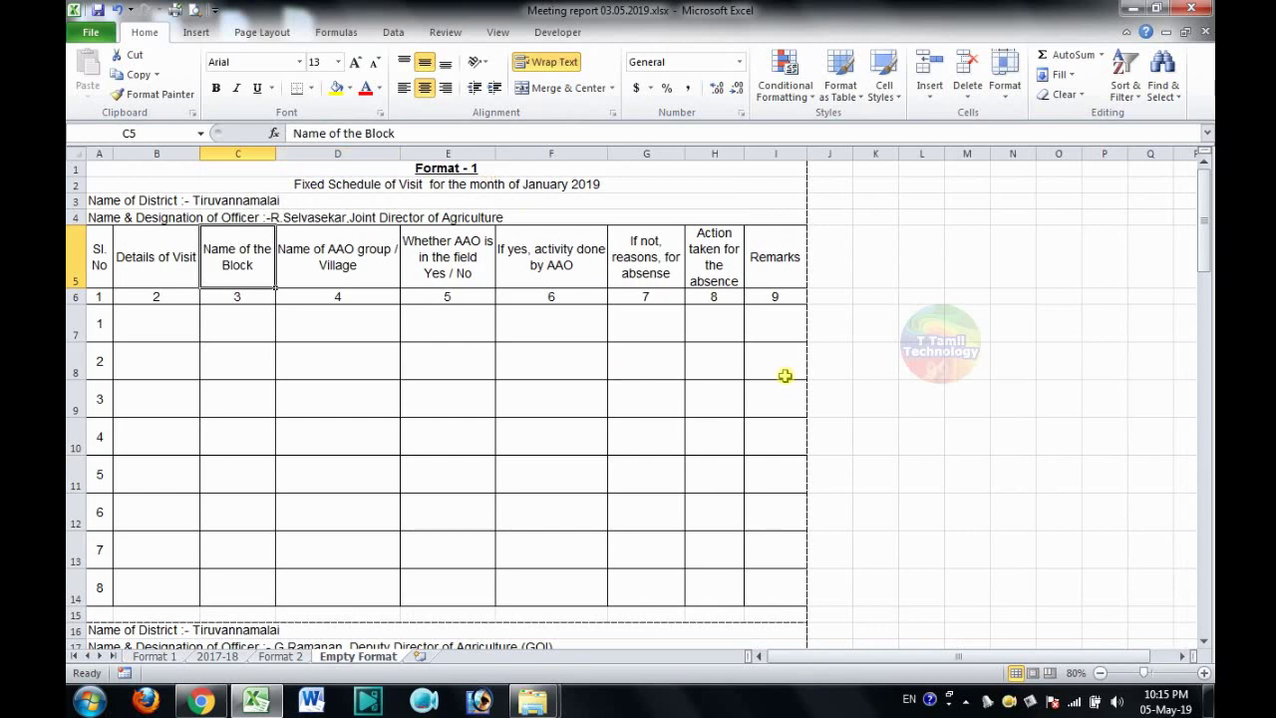
pyautogui.click(195, 11)
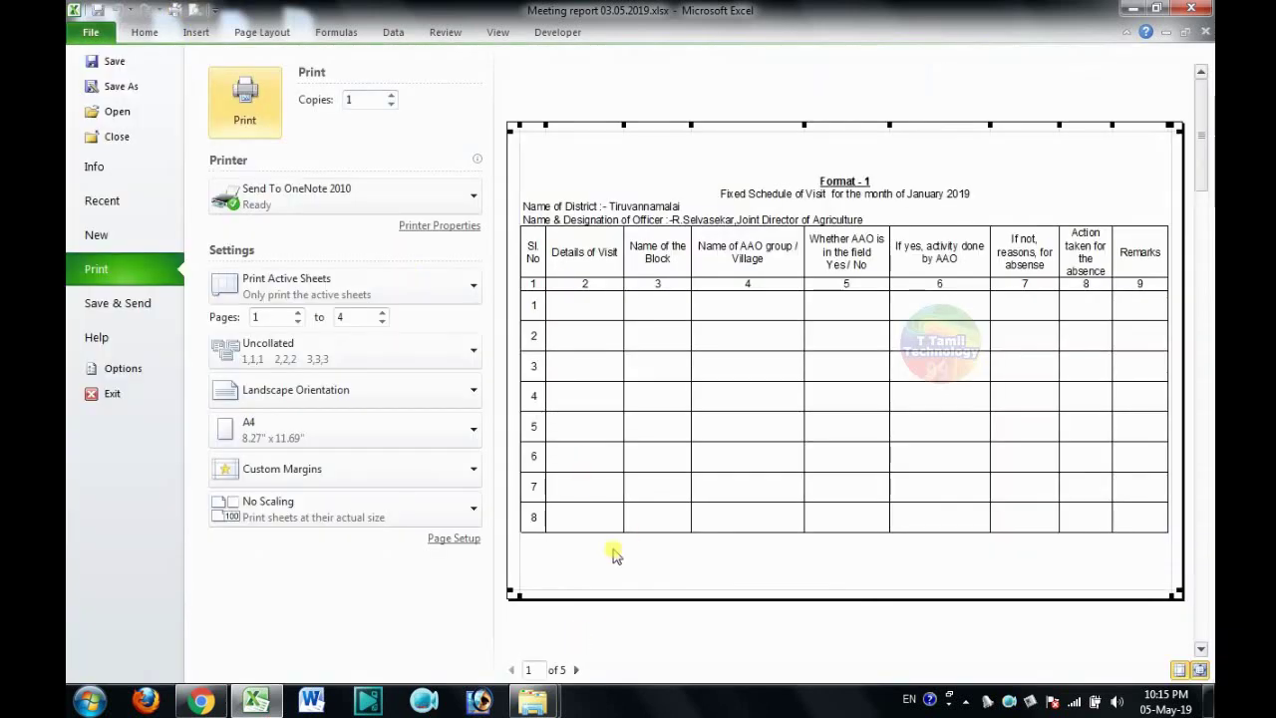
pyautogui.click(576, 670)
pyautogui.click(577, 670)
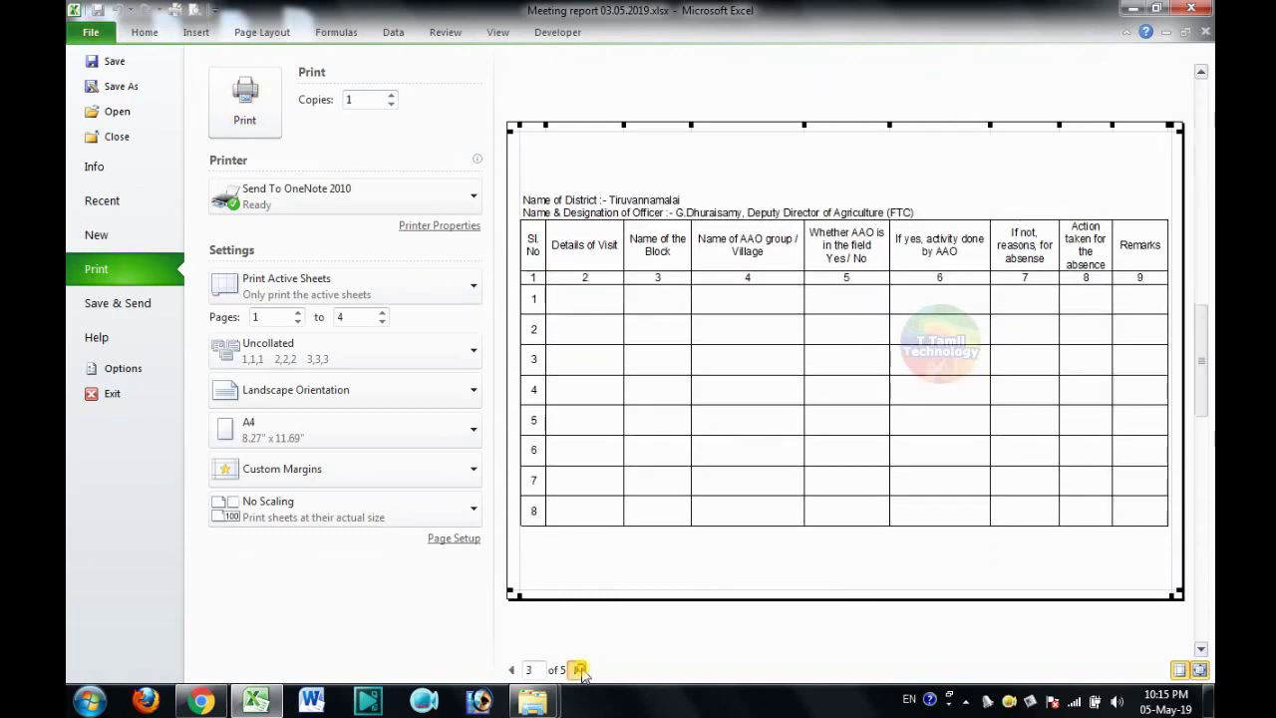
pyautogui.click(577, 670)
pyautogui.press('Escape')
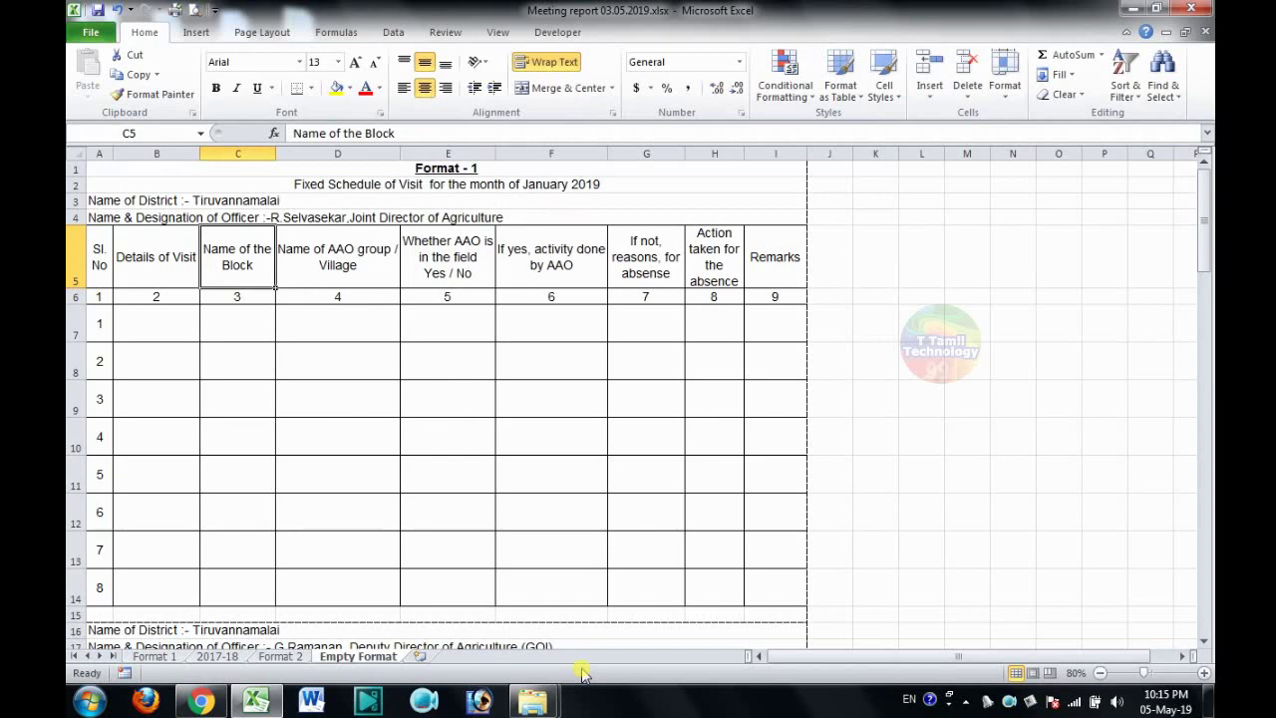
# Insert a manual page break above row 12, after serial number 5.
pyautogui.click(76, 511)
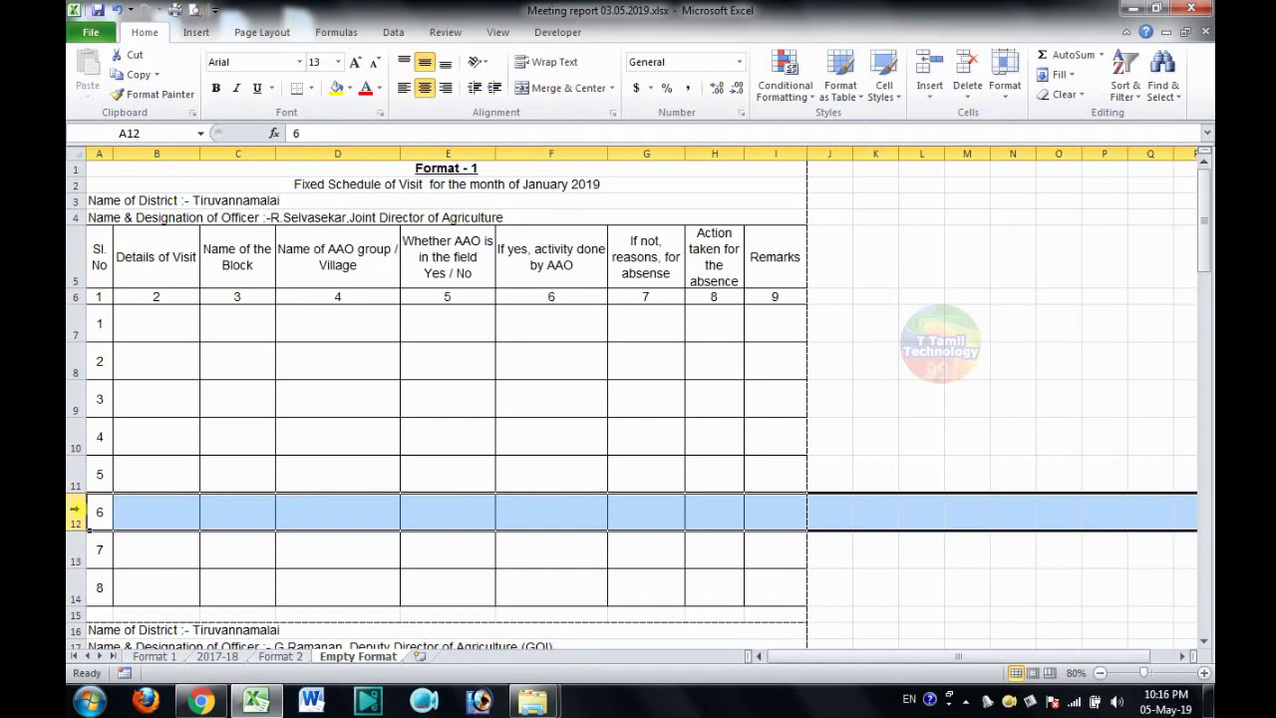
pyautogui.click(271, 32)
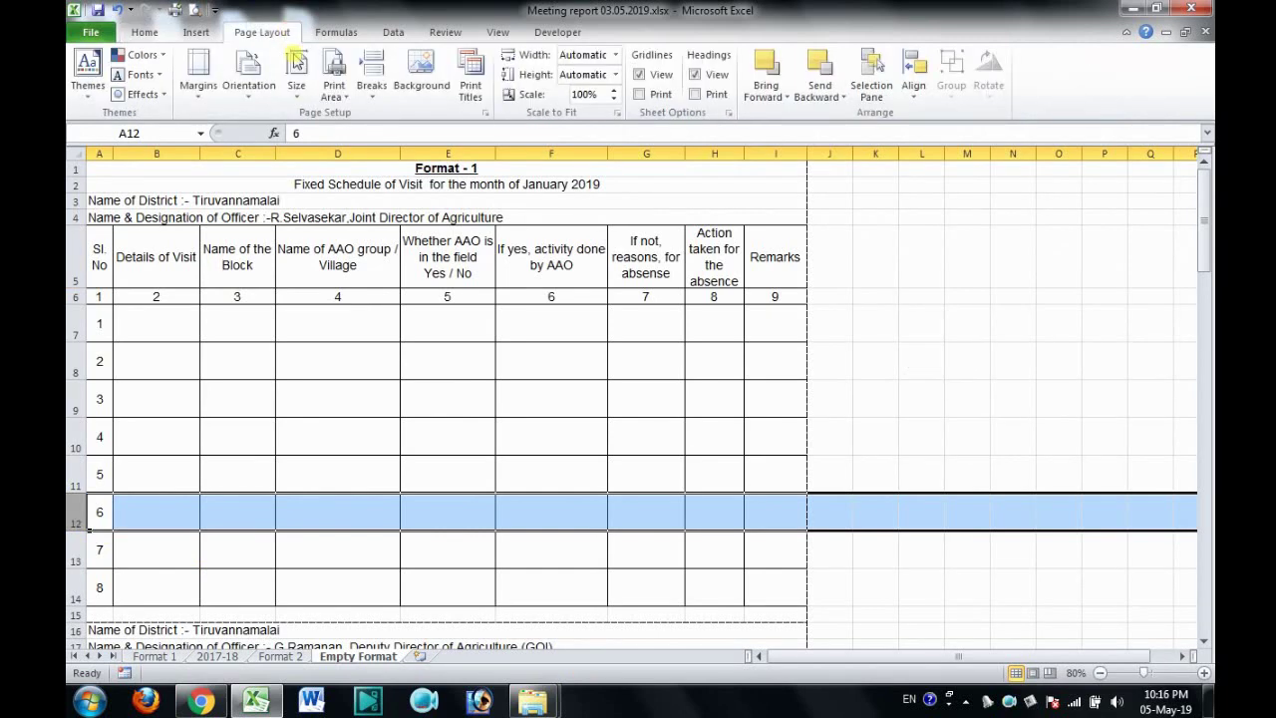
pyautogui.click(373, 102)
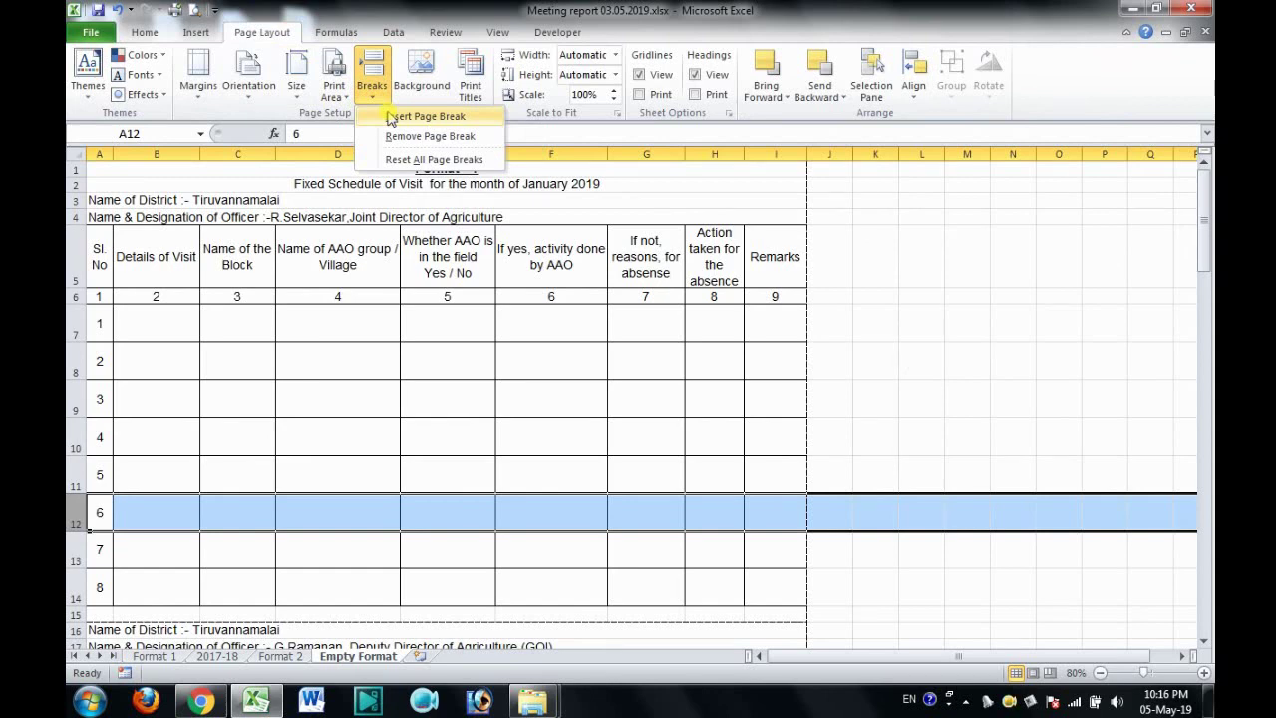
pyautogui.click(390, 118)
pyautogui.click(374, 267)
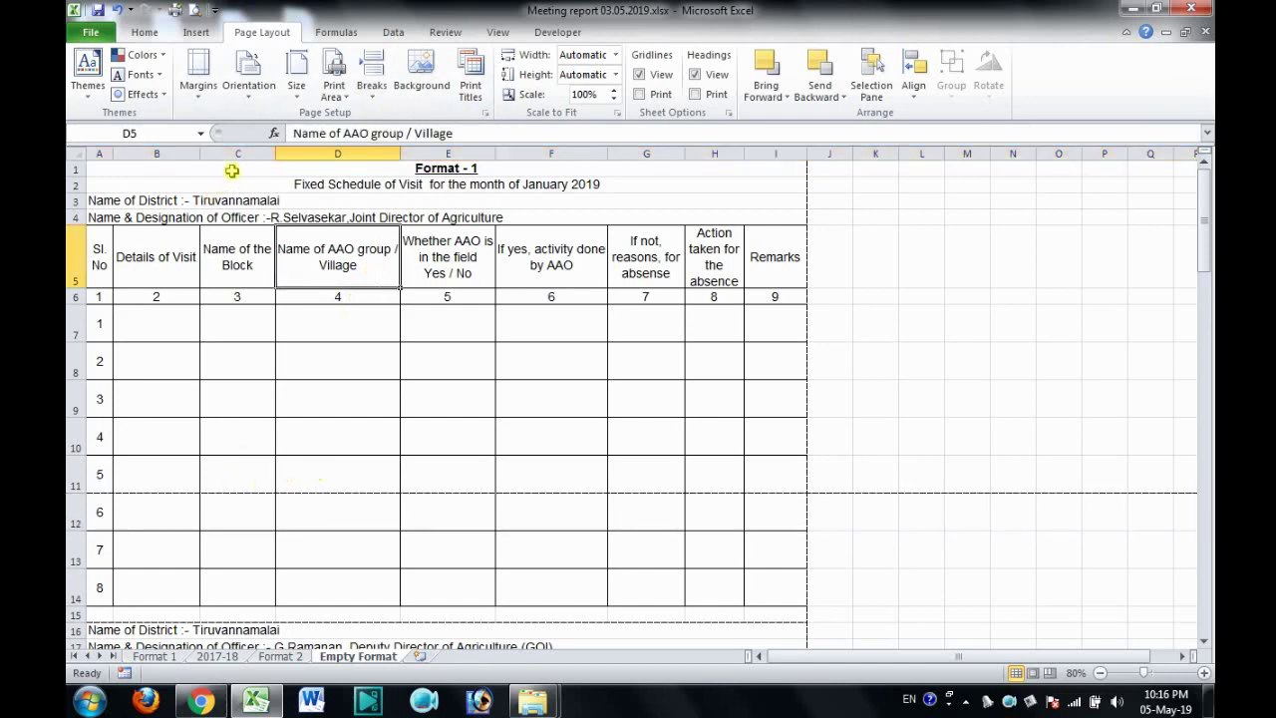
pyautogui.moveTo(232, 166); pyautogui.dragTo(223, 457)
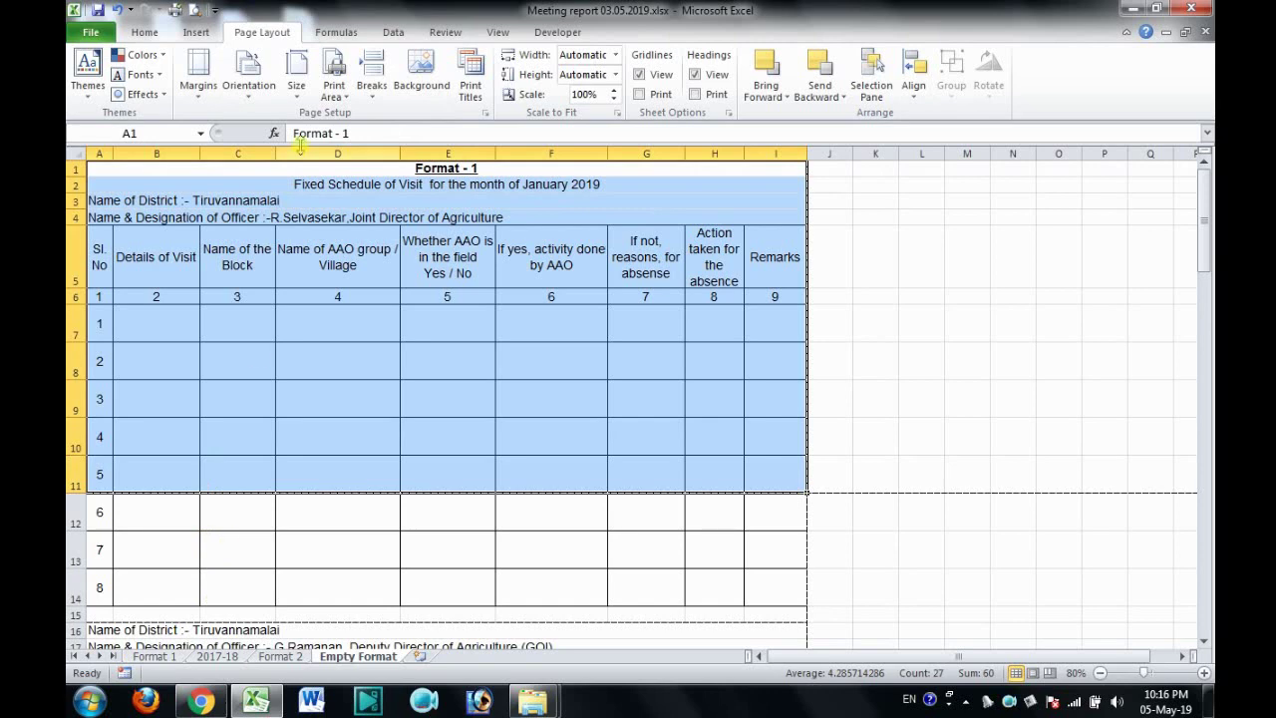
pyautogui.click(198, 10)
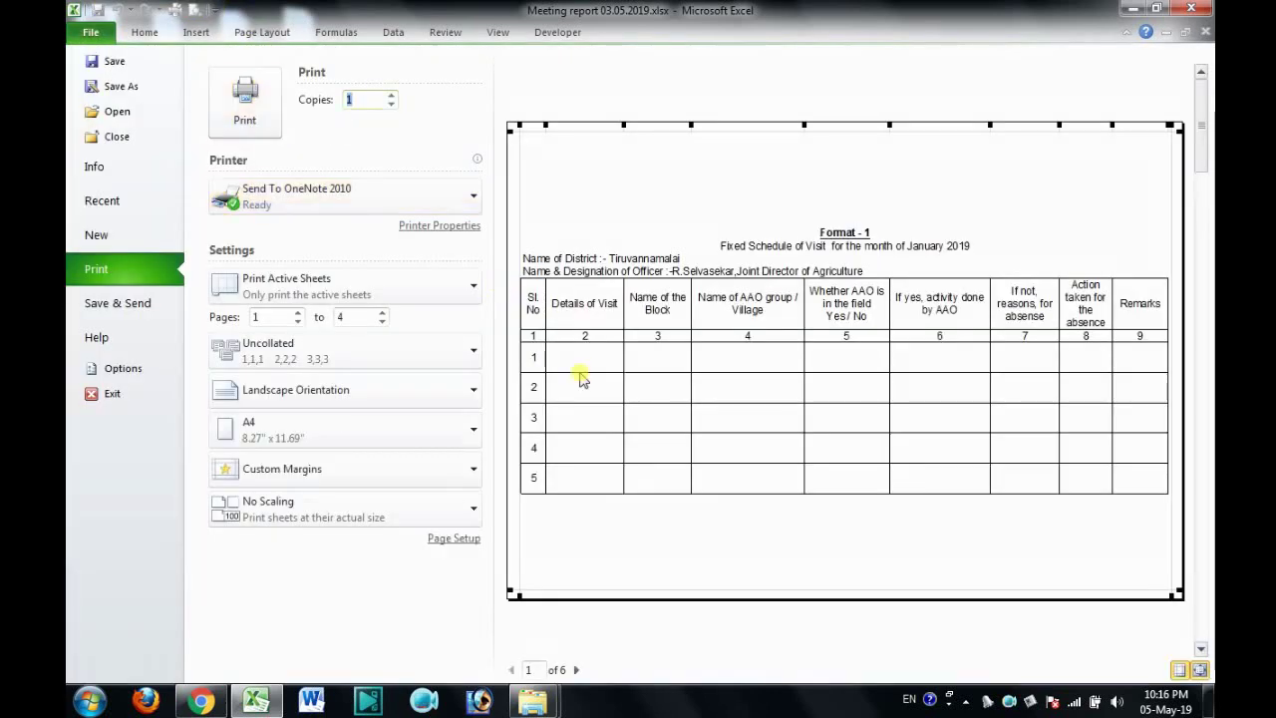
pyautogui.click(576, 670)
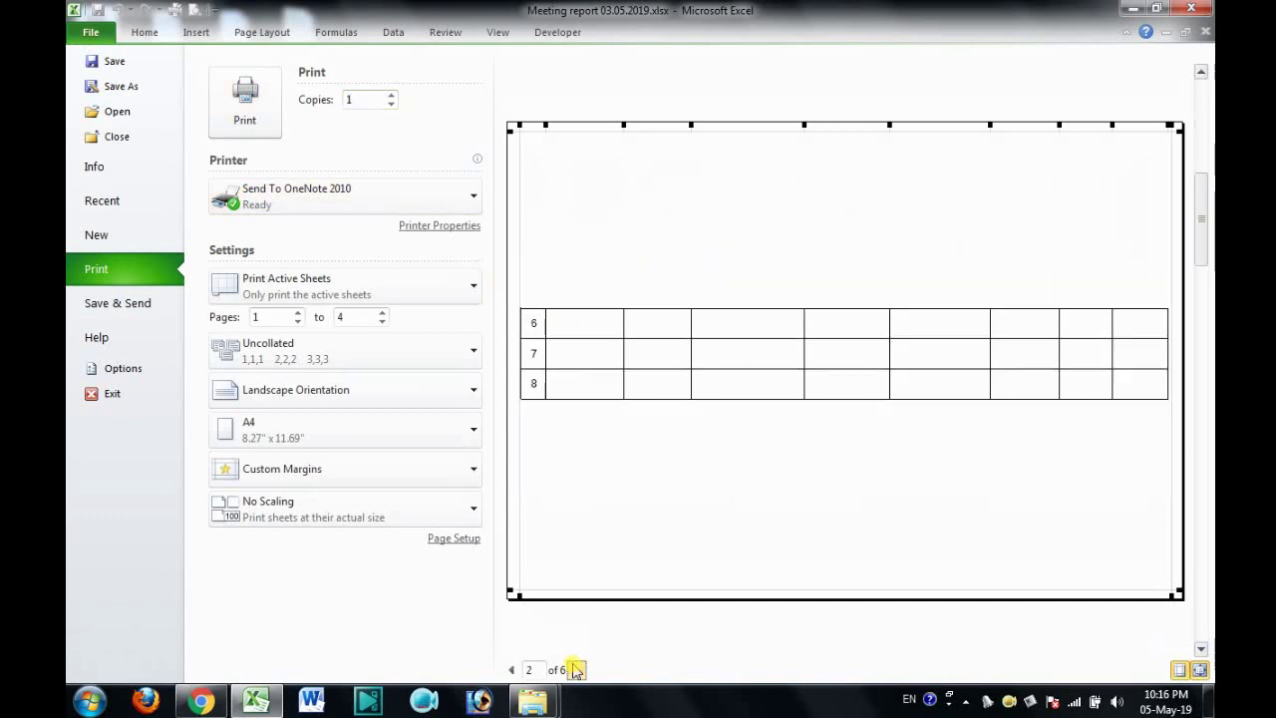
pyautogui.click(576, 670)
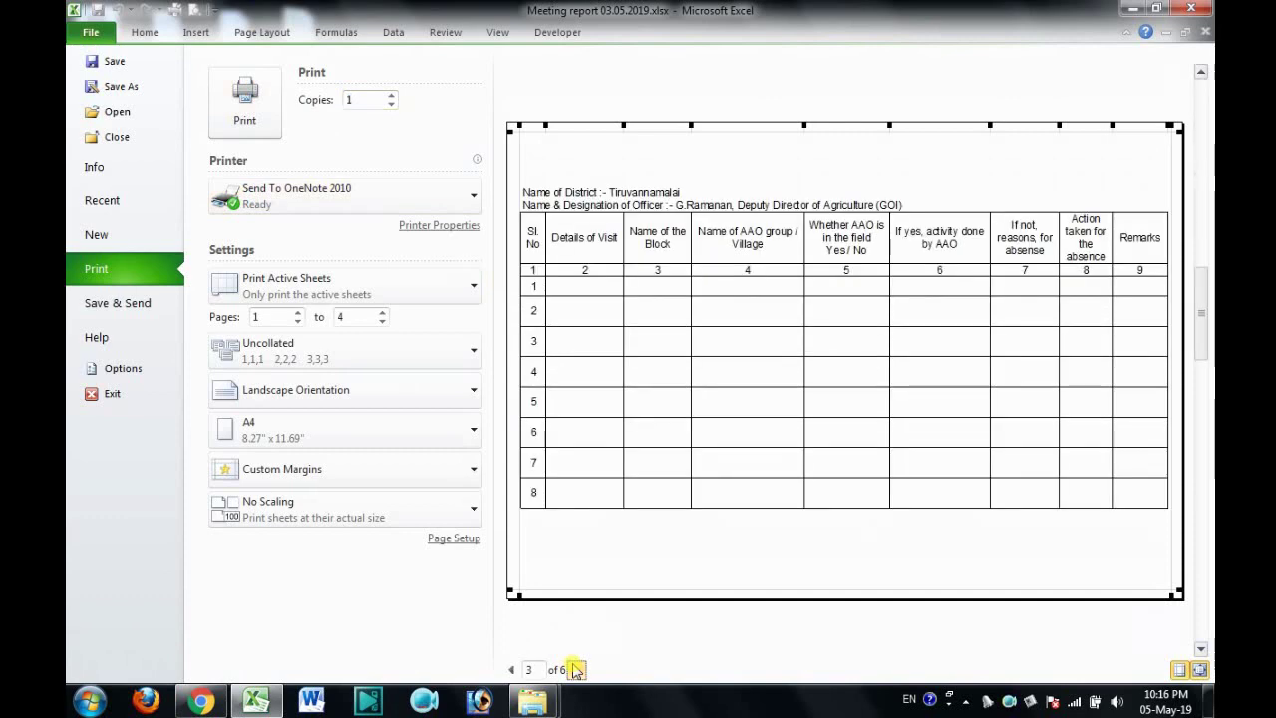
pyautogui.press('Escape')
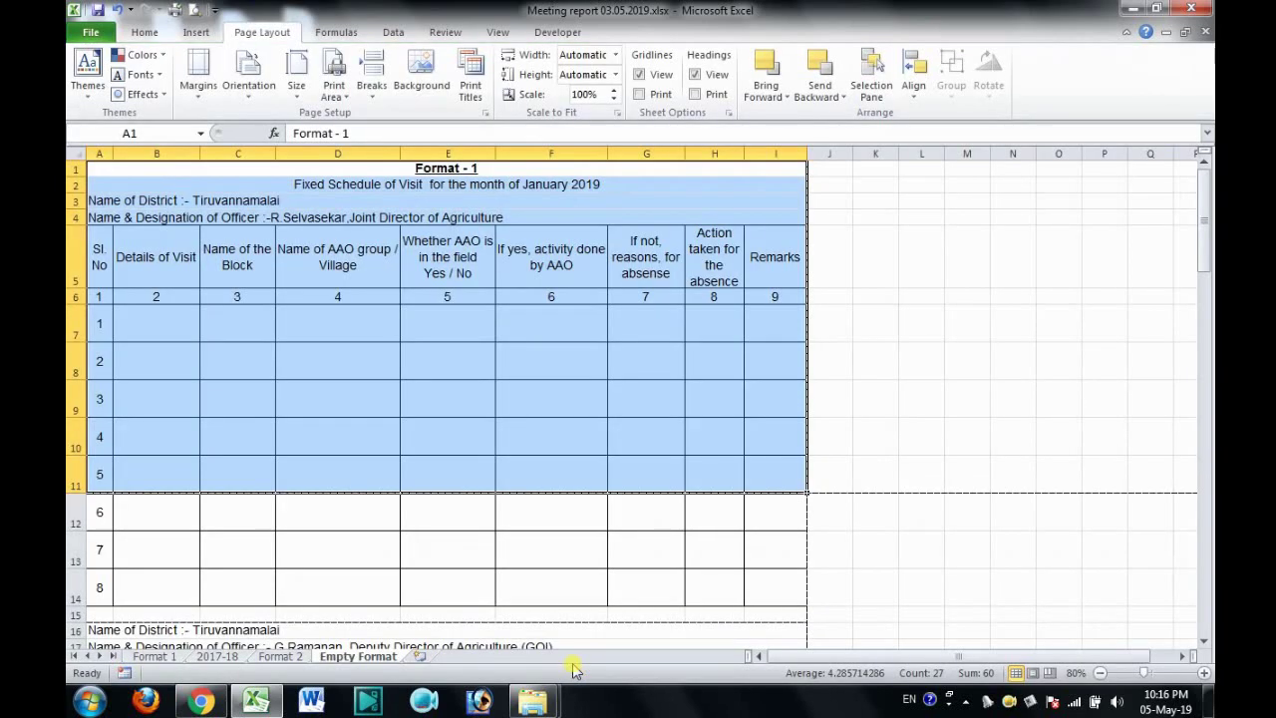
pyautogui.click(411, 325)
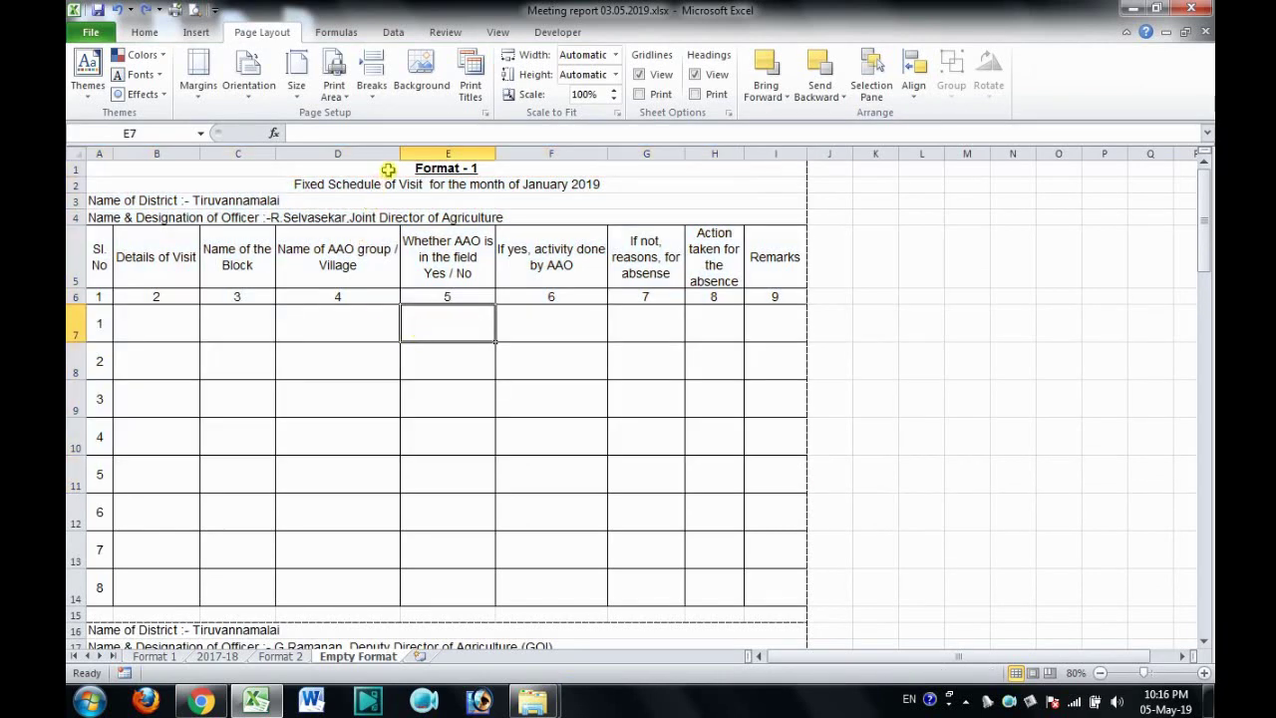
pyautogui.moveTo(385, 166); pyautogui.dragTo(388, 183)
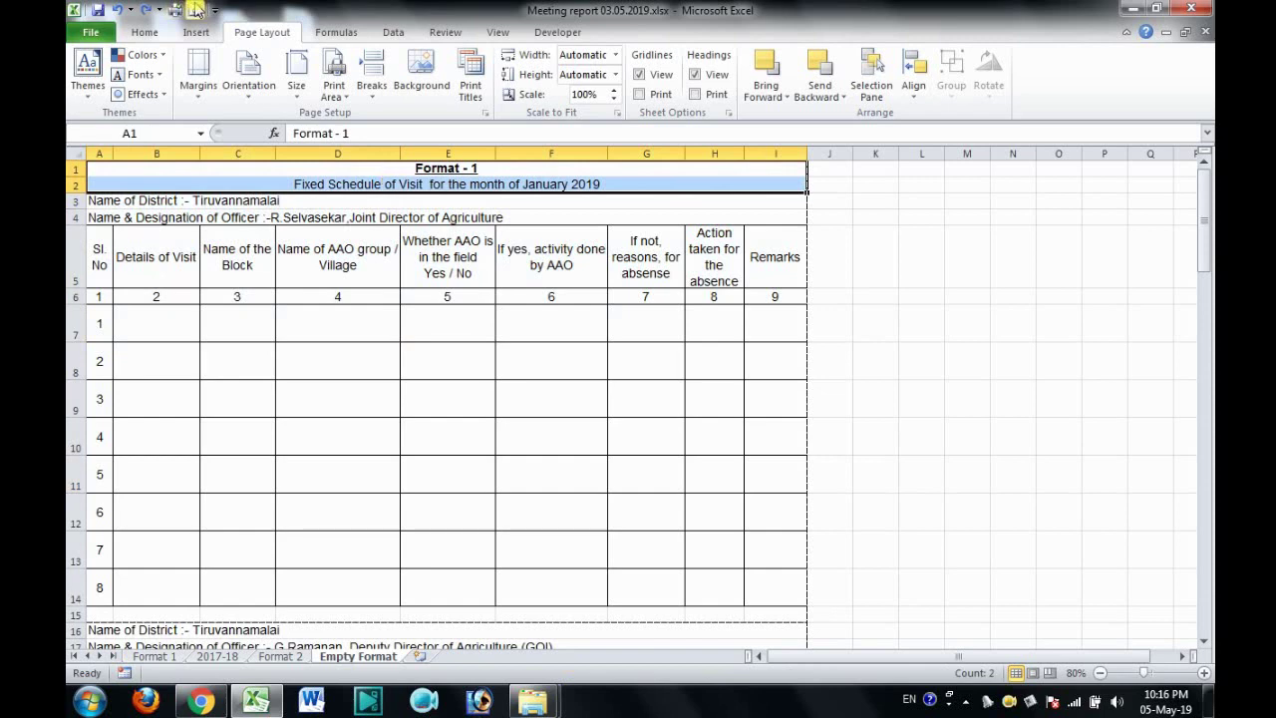
pyautogui.hotkey('ctrl', 'p')
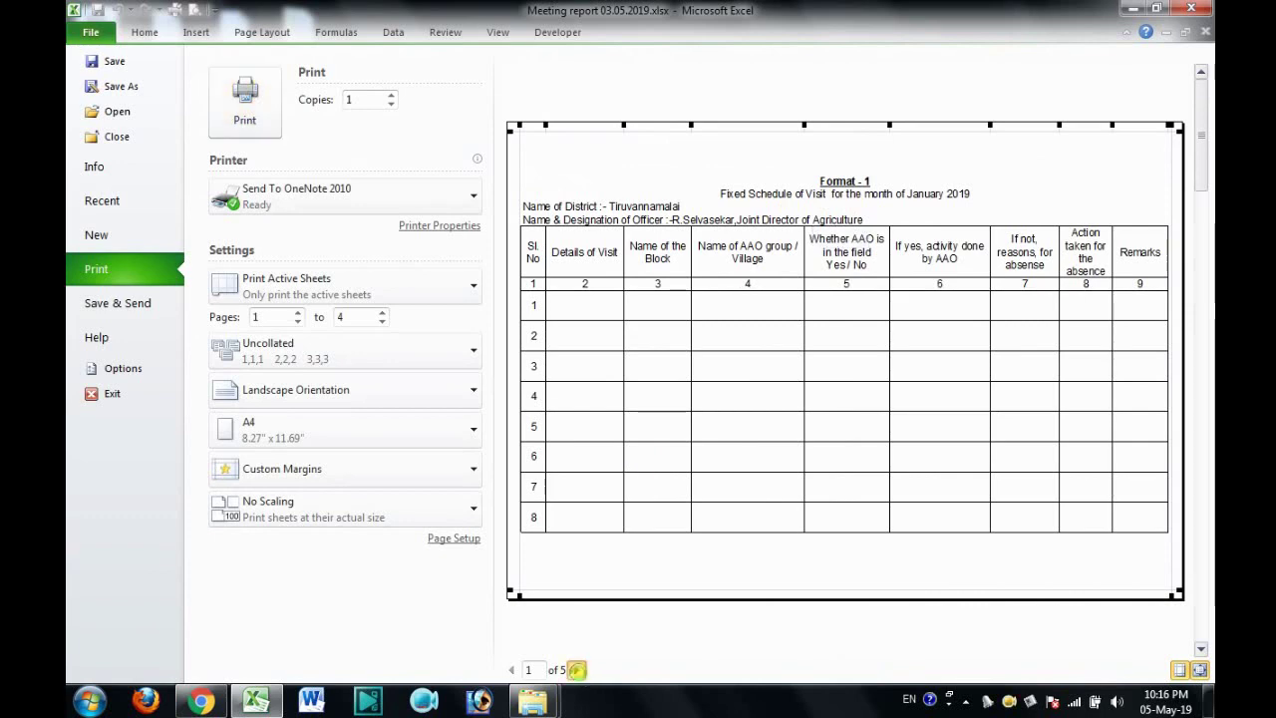
pyautogui.click(577, 670)
pyautogui.click(577, 670)
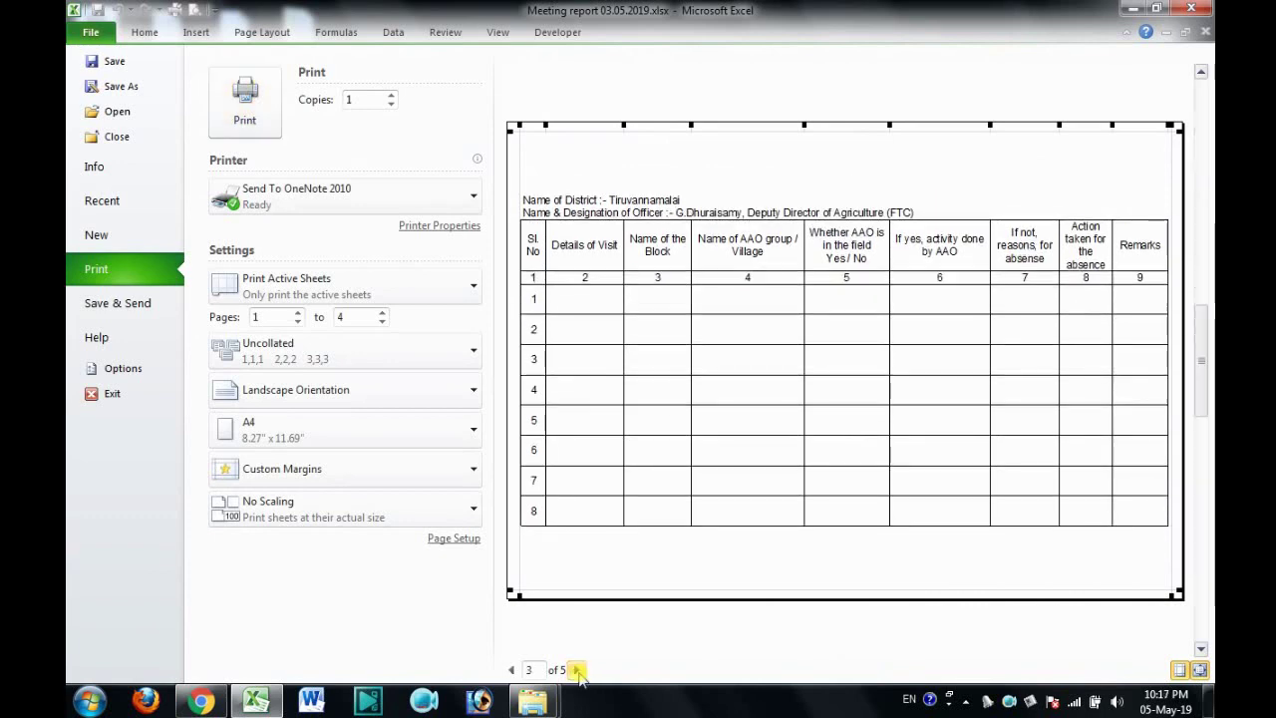
pyautogui.press('Escape')
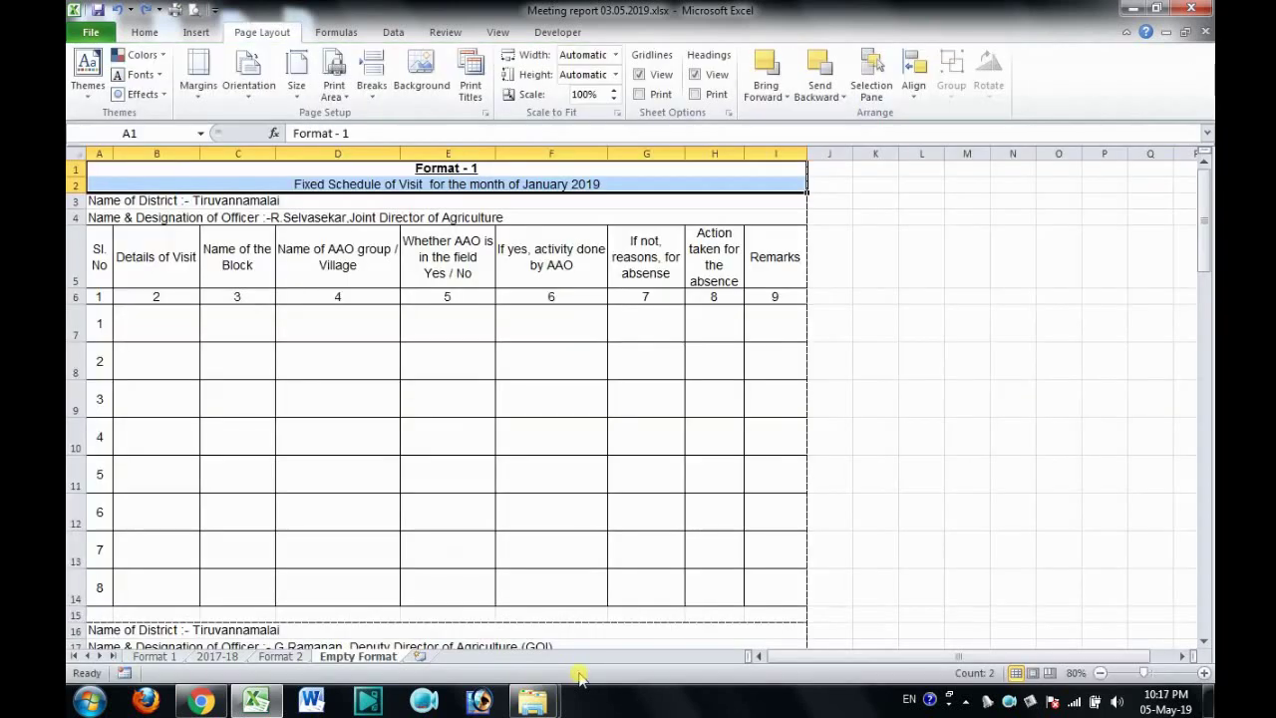
# Fill the Format - 1 title rows yellow and colour their text red.
pyautogui.click(152, 33)
pyautogui.click(336, 87)
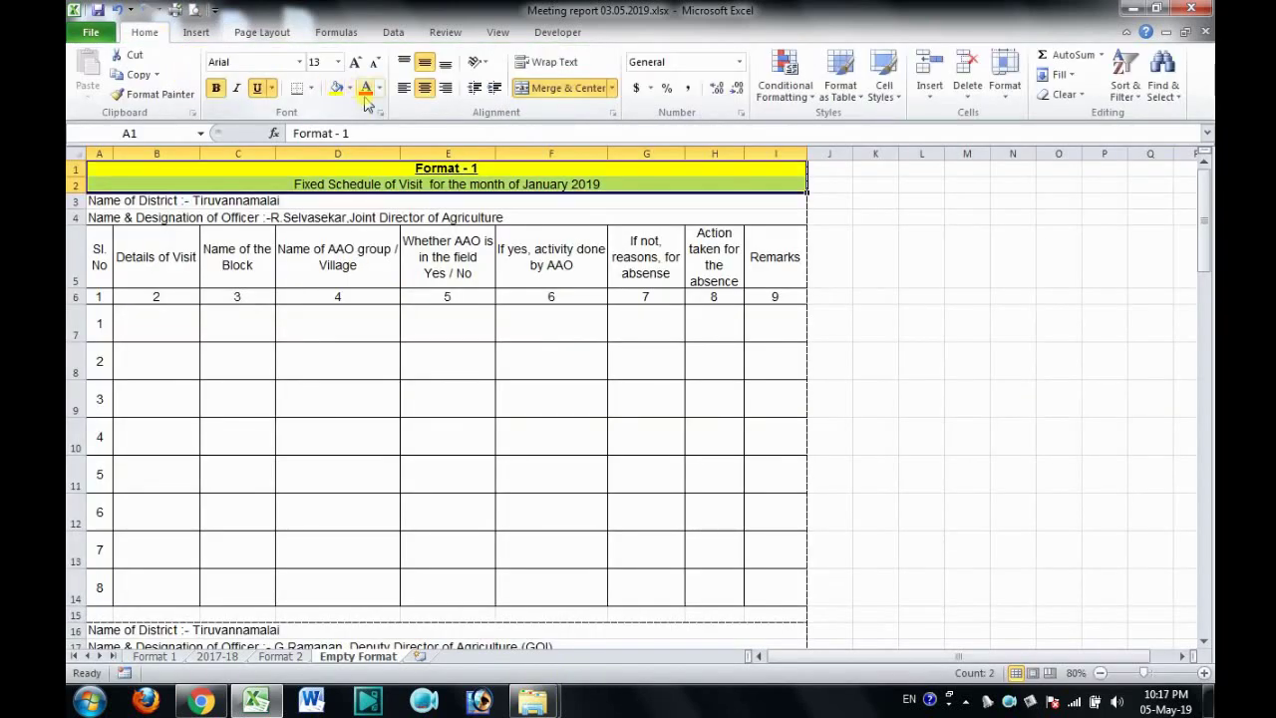
pyautogui.click(365, 91)
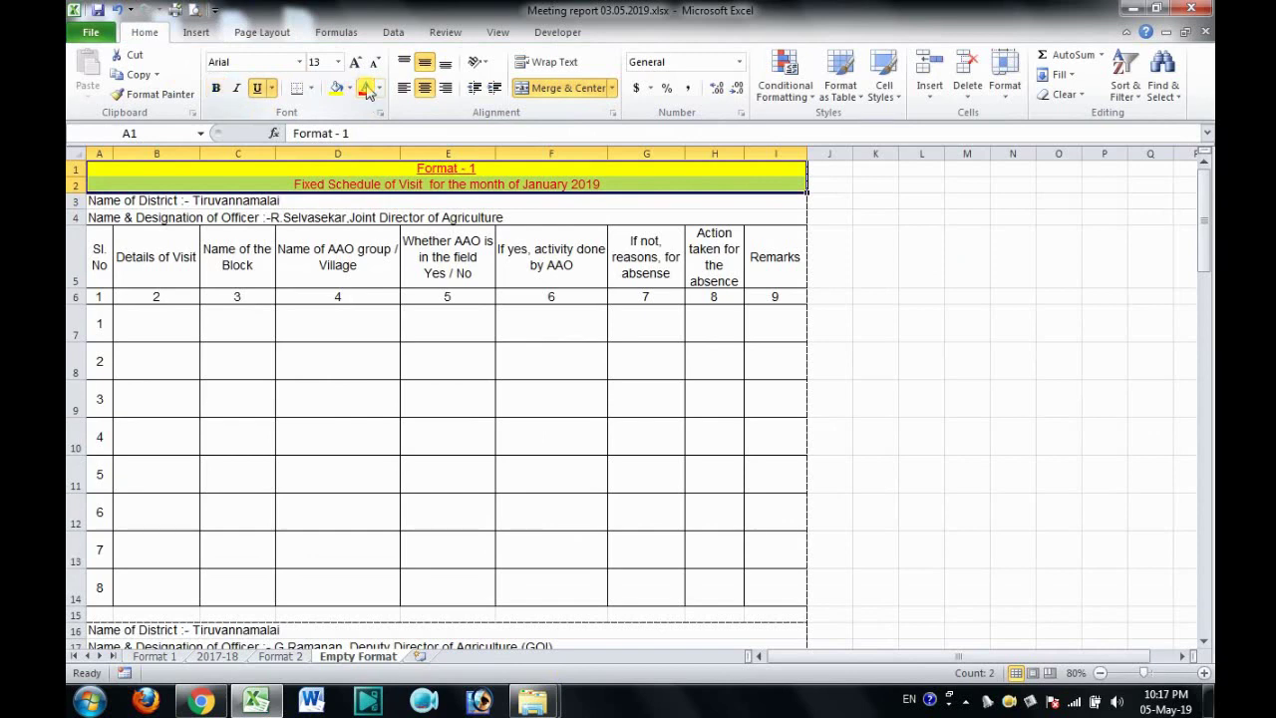
pyautogui.click(269, 32)
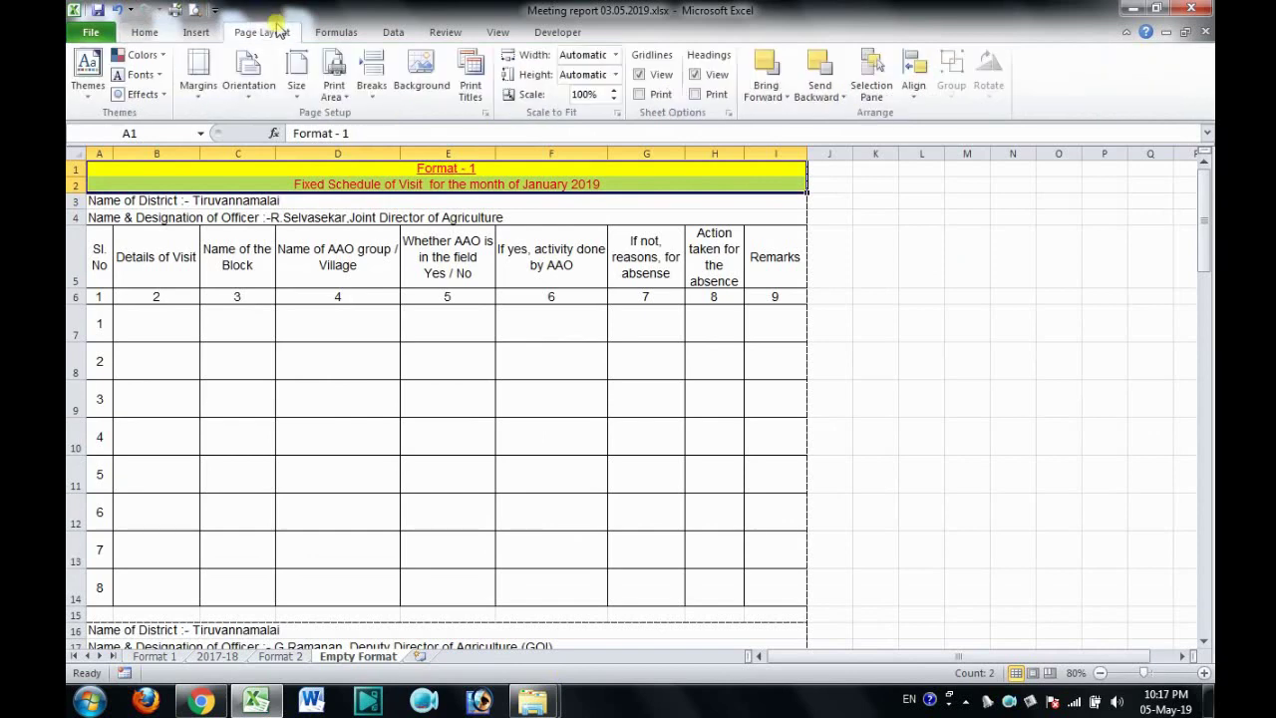
# Set rows $1:$2 as print titles repeating at the top of each page.
pyautogui.click(486, 97)
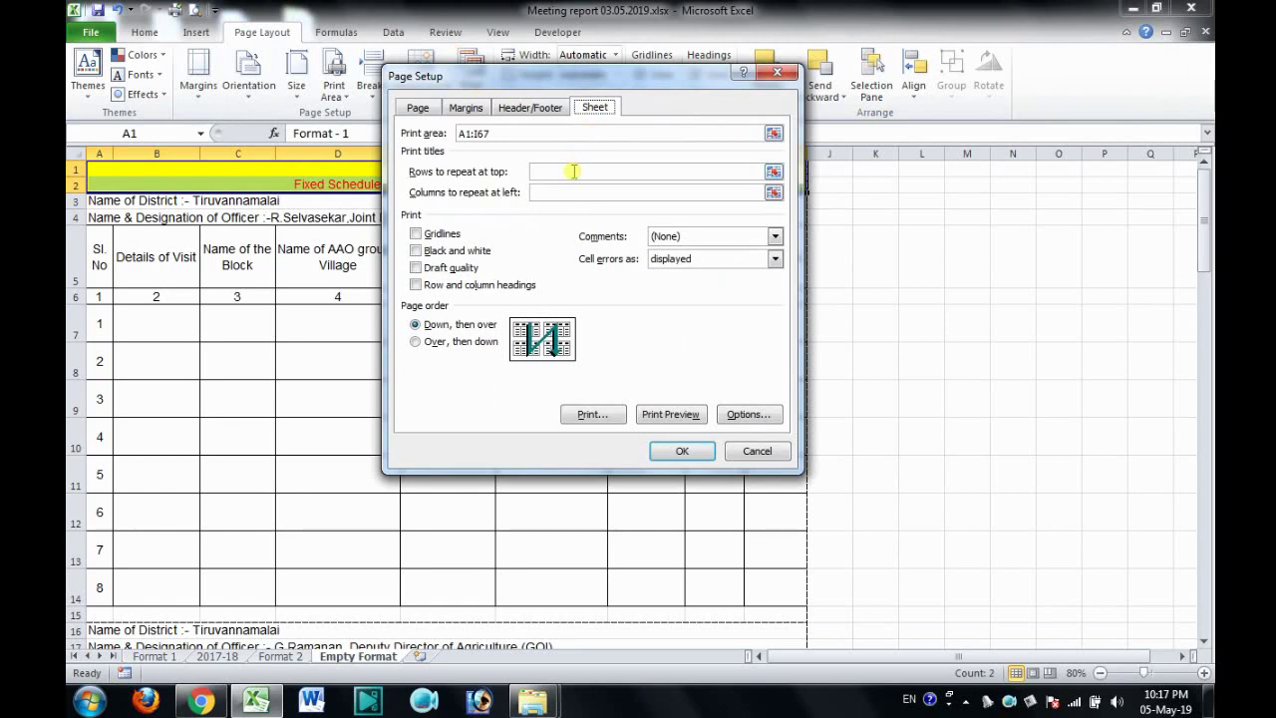
pyautogui.click(574, 171)
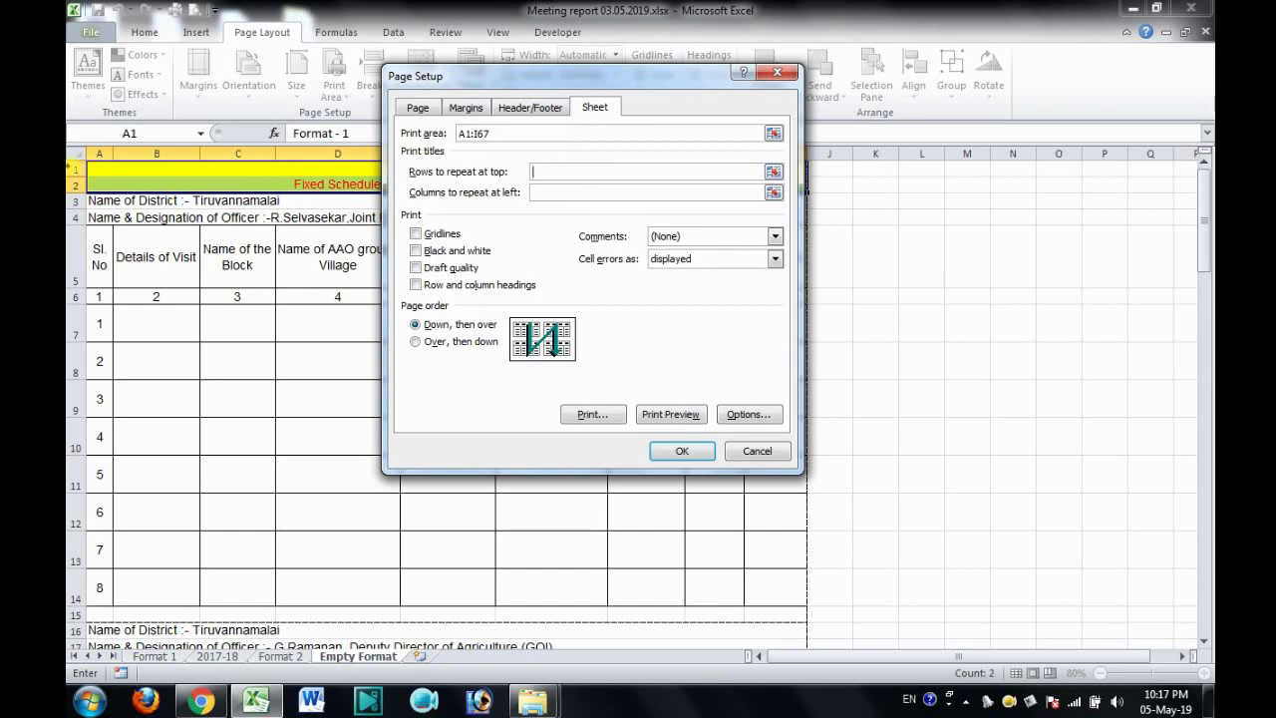
pyautogui.moveTo(75, 167); pyautogui.dragTo(75, 186)
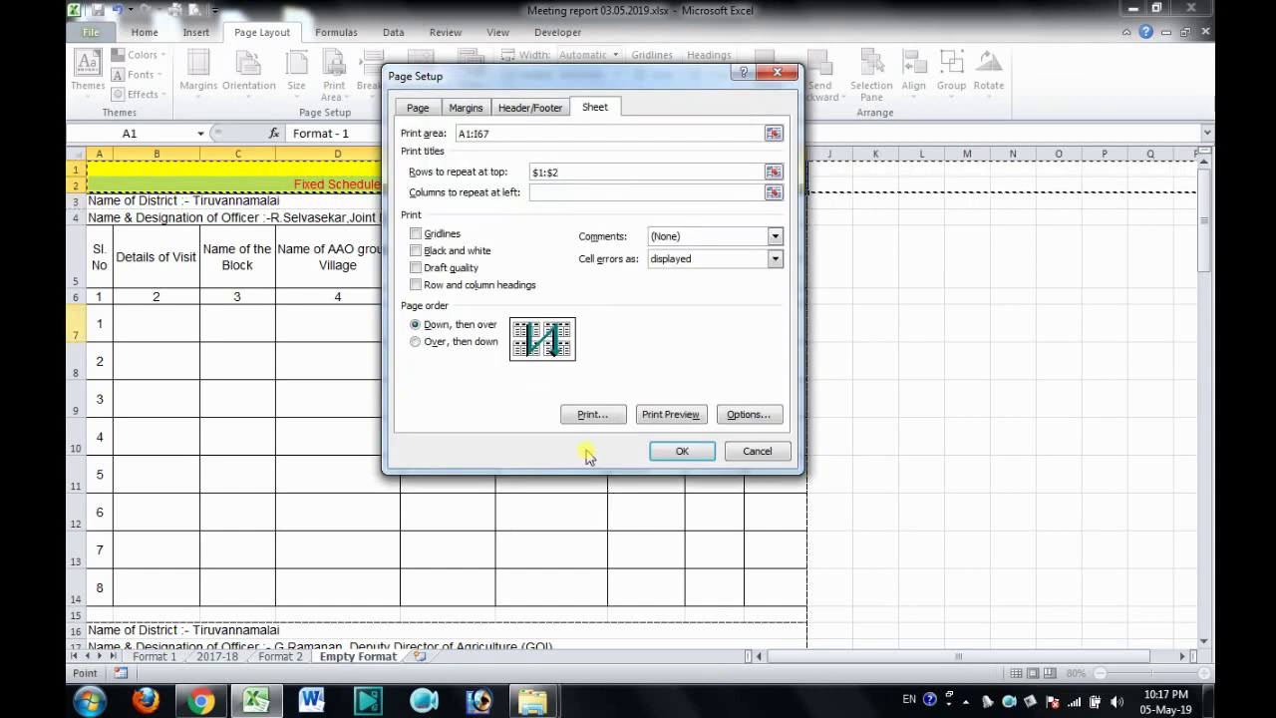
pyautogui.click(660, 451)
pyautogui.click(380, 266)
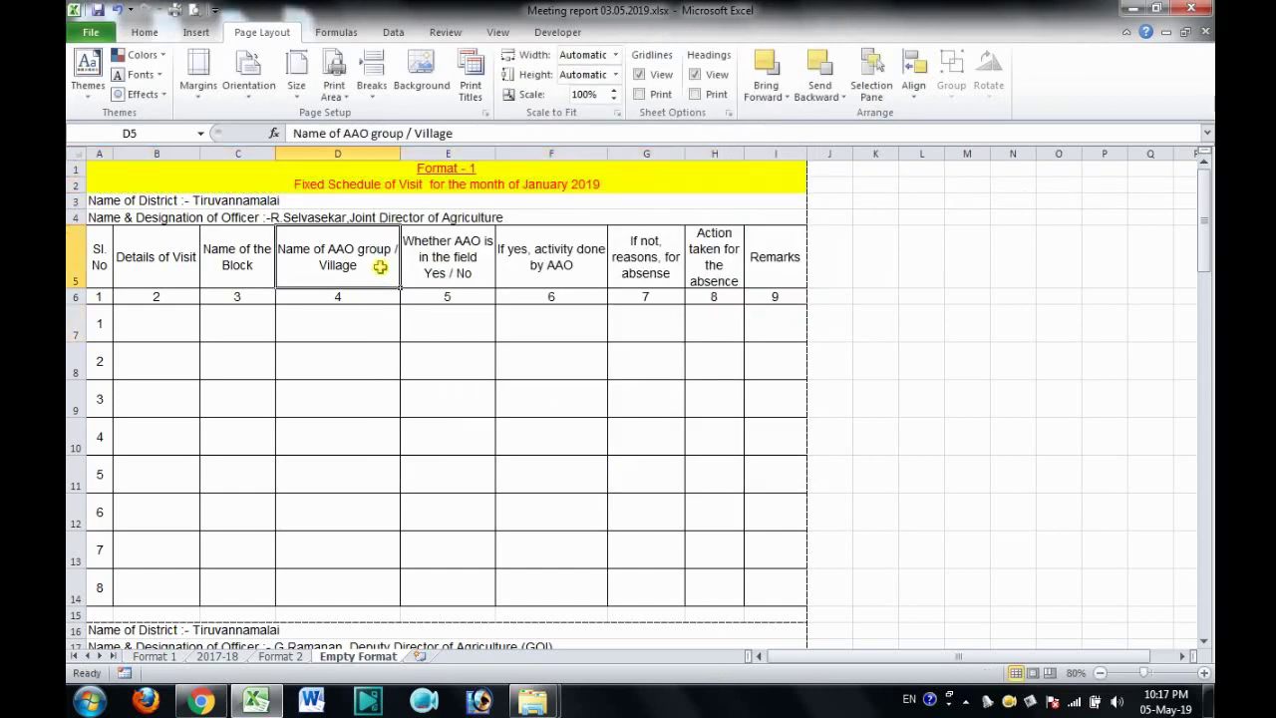
# Preview all five printed pages to confirm the repeating title rows.
pyautogui.click(199, 10)
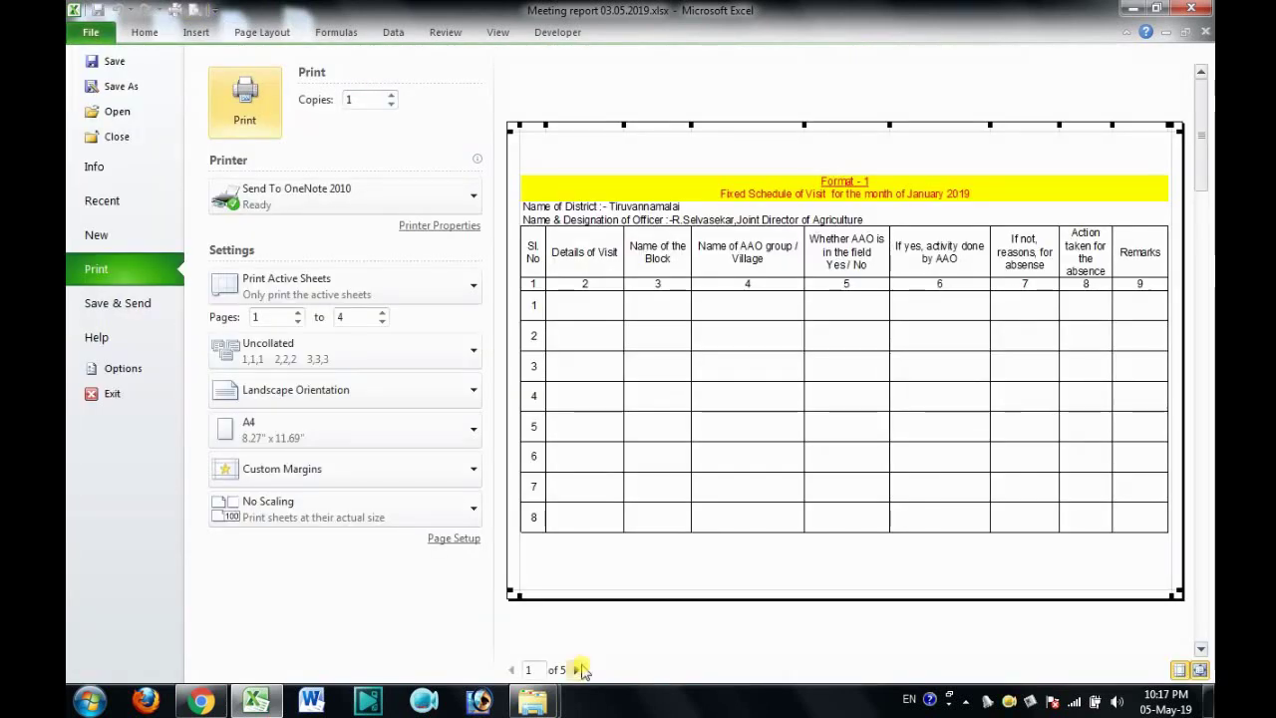
pyautogui.click(577, 671)
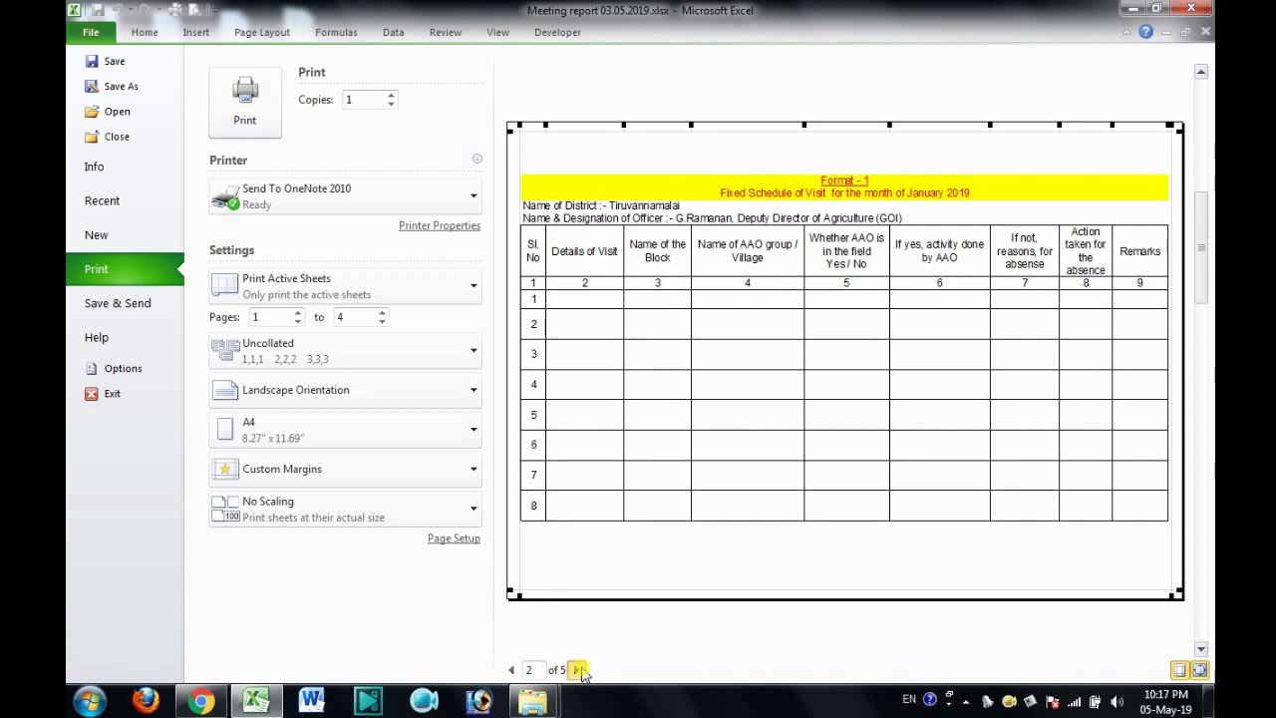
pyautogui.click(579, 670)
pyautogui.click(579, 670)
pyautogui.click(579, 670)
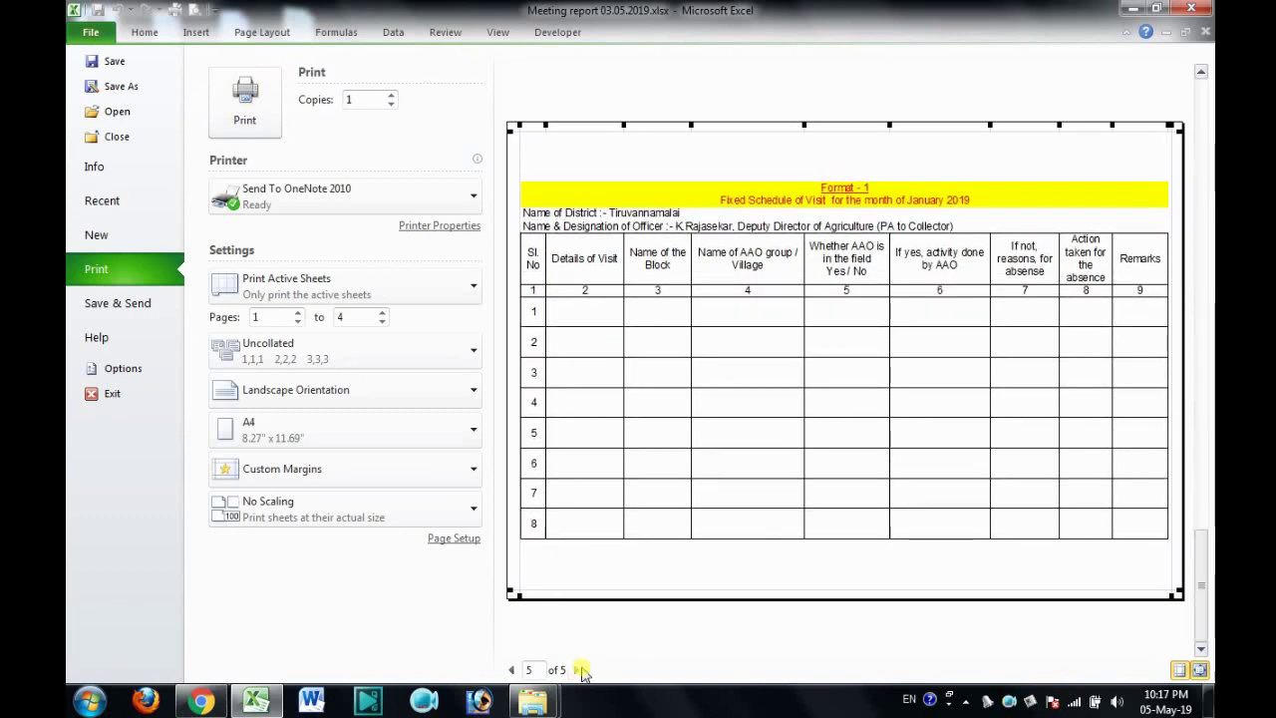
pyautogui.press('Escape')
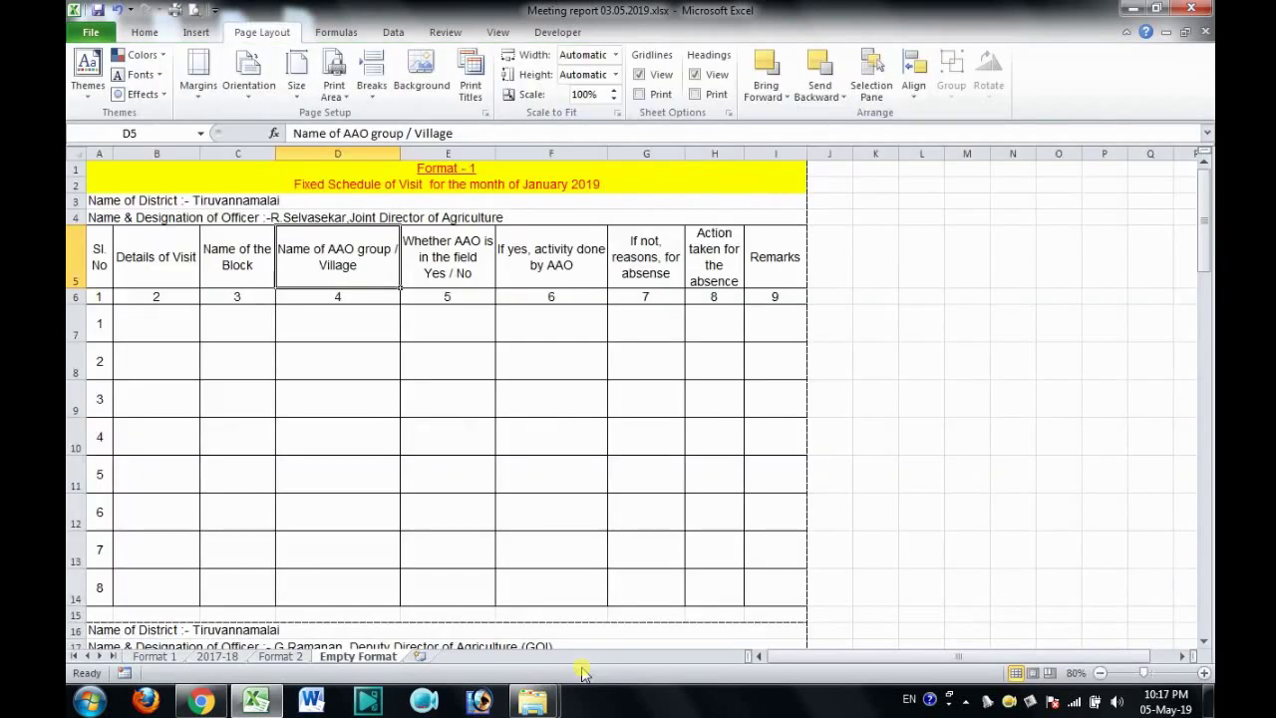
# On the Format 1 sheet, fill A2:B20 with a light blue theme tint.
pyautogui.click(152, 657)
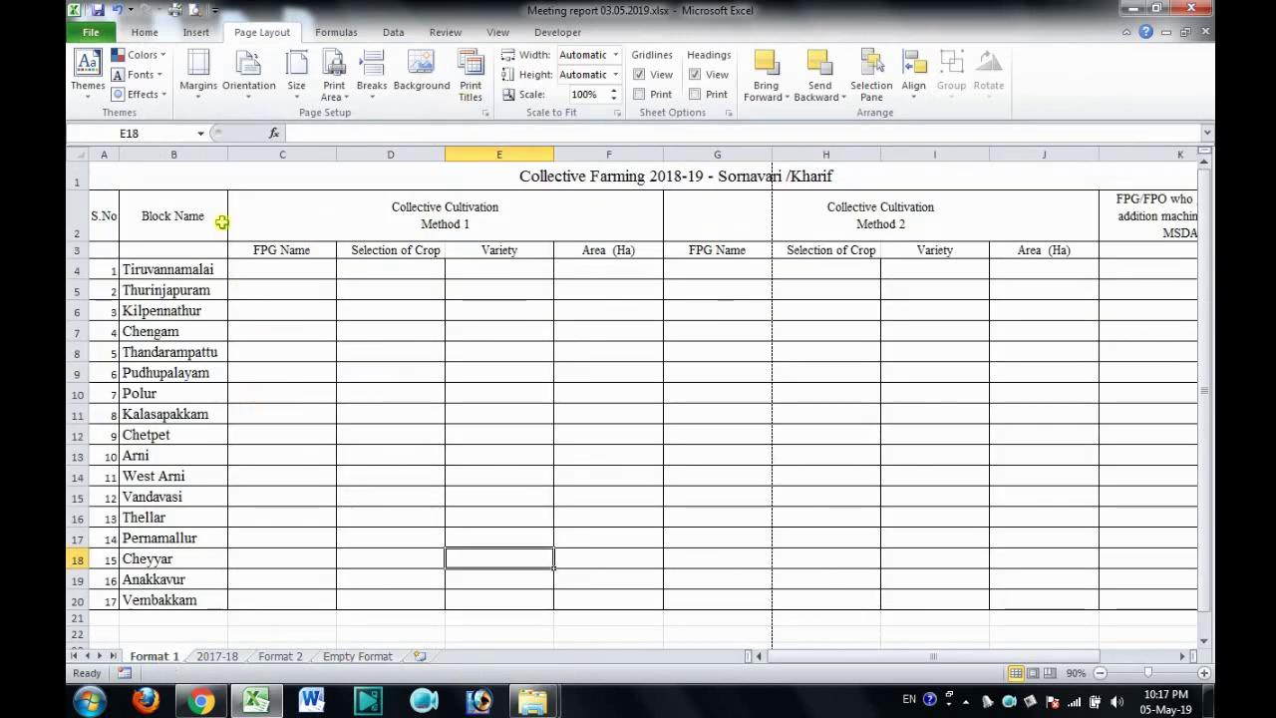
pyautogui.click(192, 177)
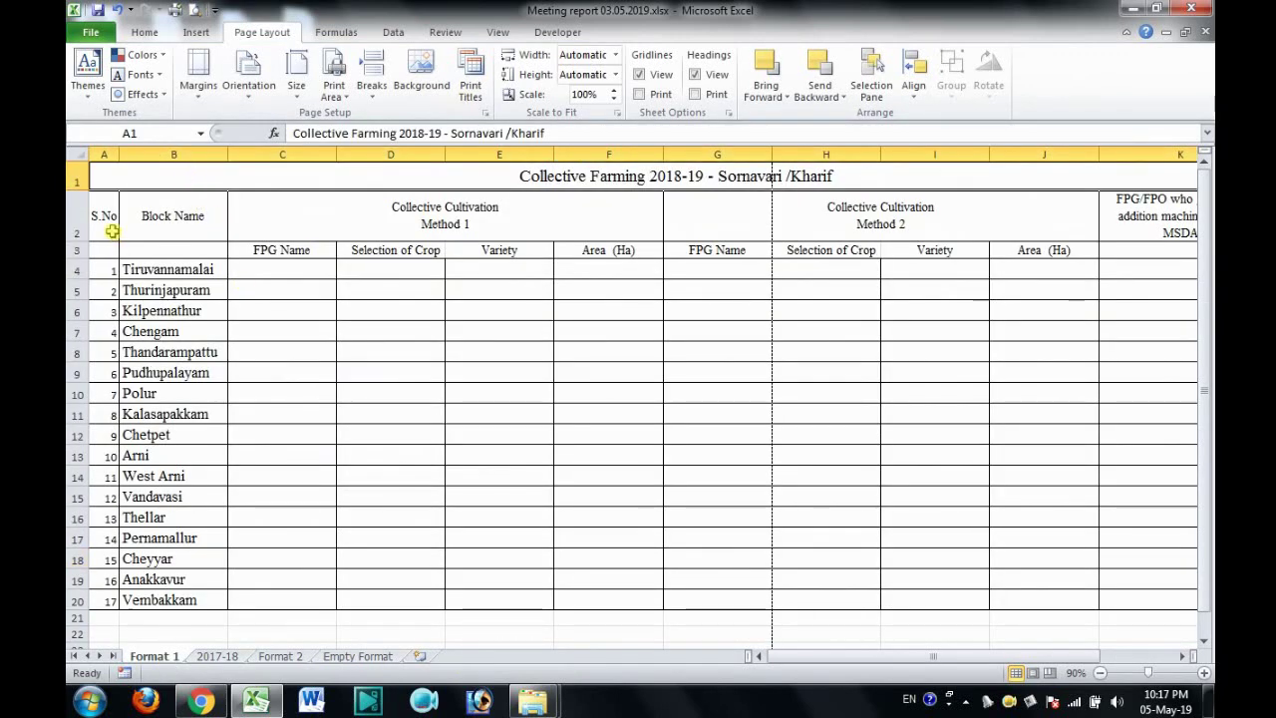
pyautogui.moveTo(111, 231); pyautogui.dragTo(204, 599)
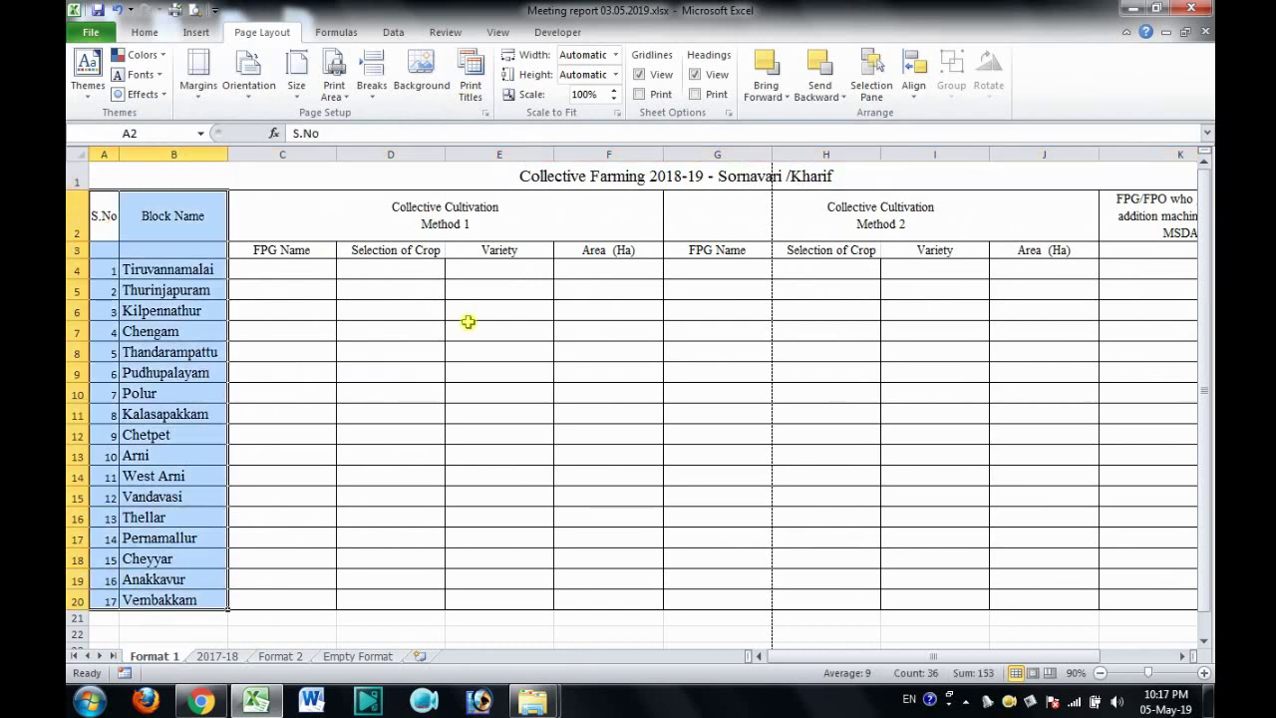
pyautogui.click(144, 32)
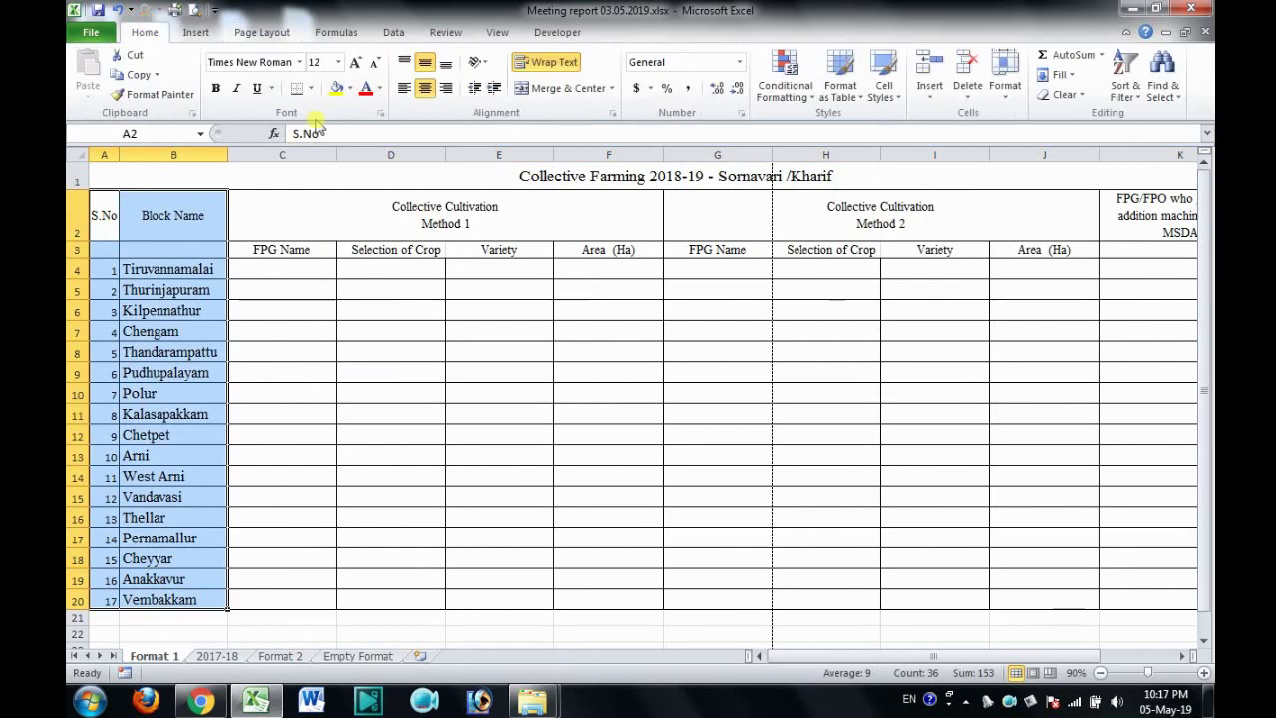
pyautogui.click(349, 88)
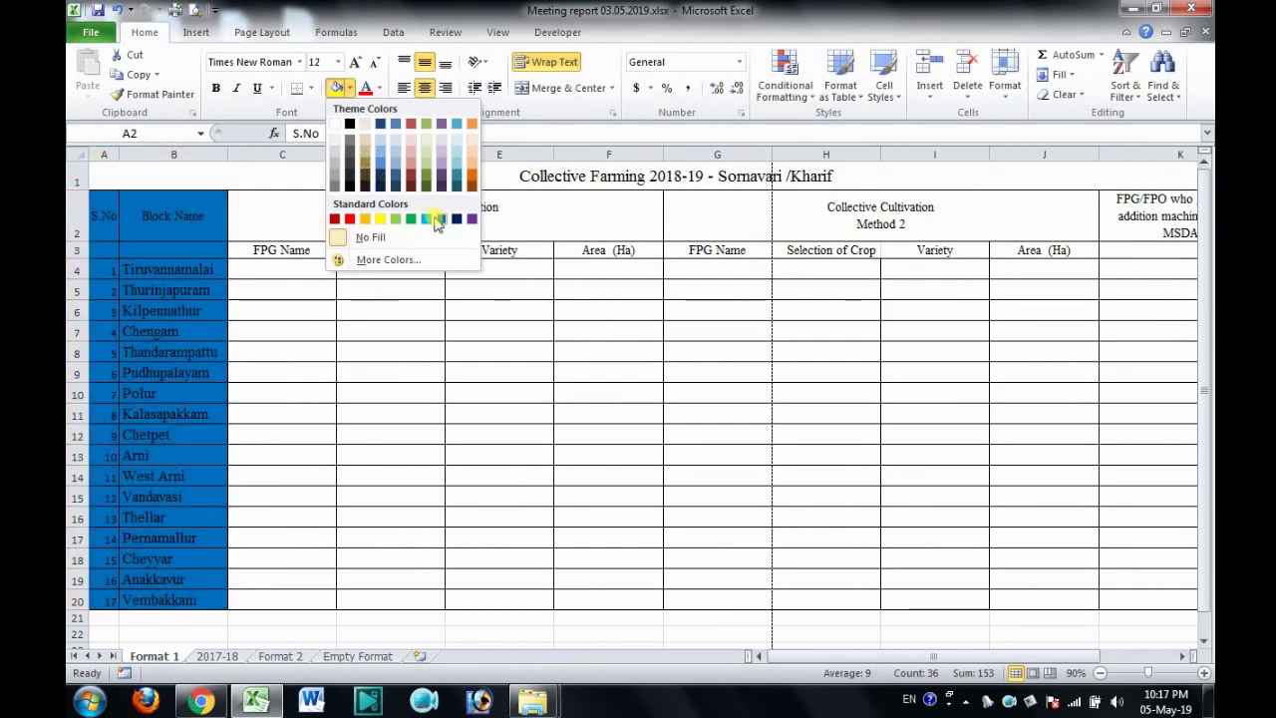
pyautogui.click(456, 140)
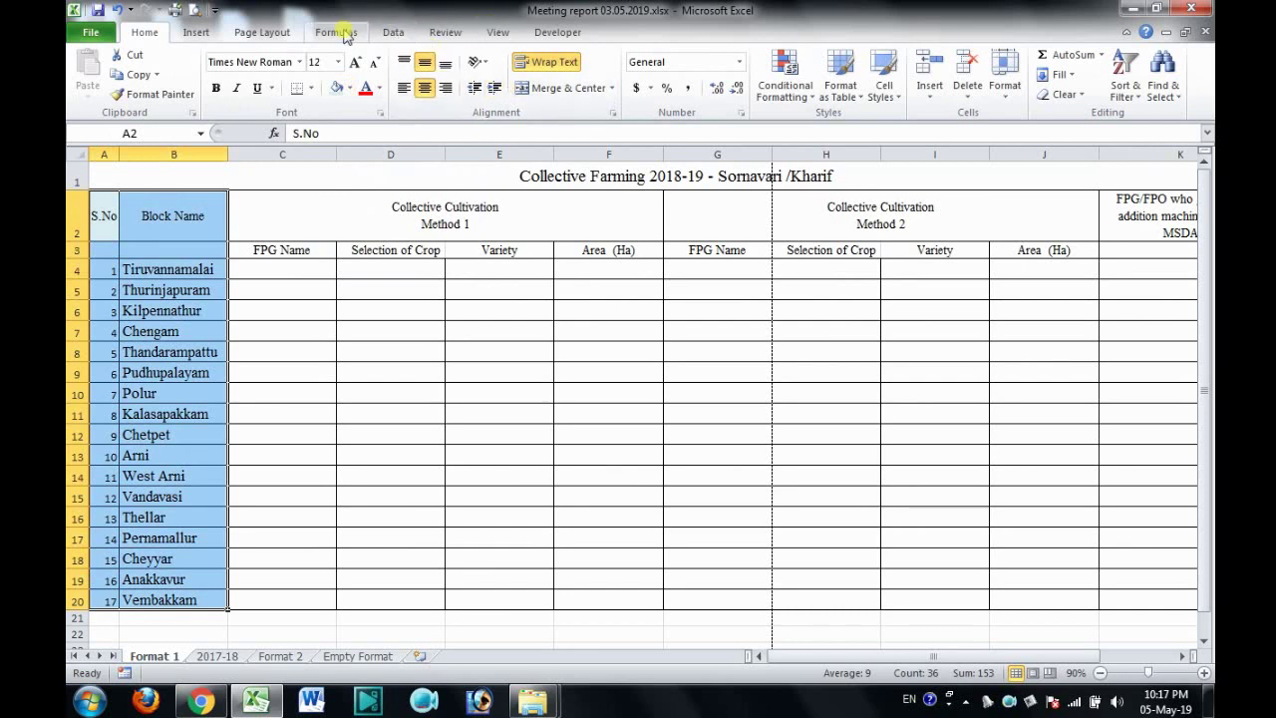
pyautogui.click(262, 32)
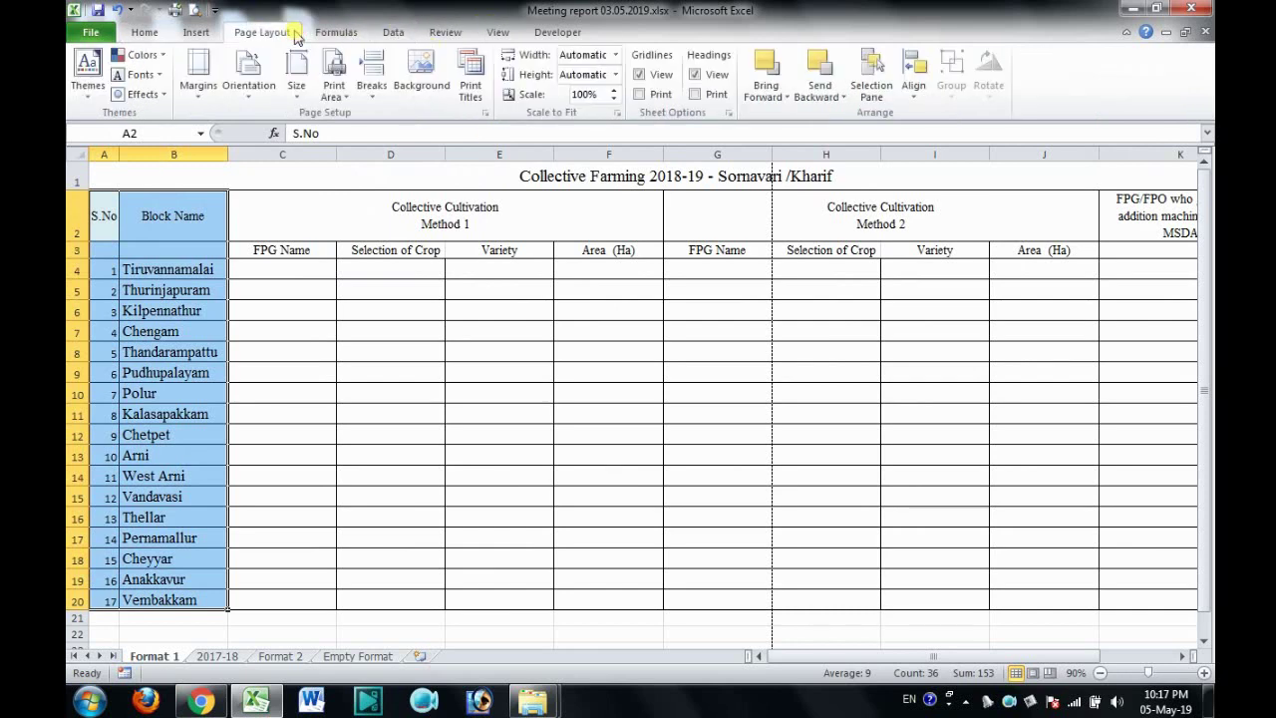
# Attempt to choose repeat-at-left columns in Print Titles, then close the dialog.
pyautogui.click(479, 88)
pyautogui.click(548, 192)
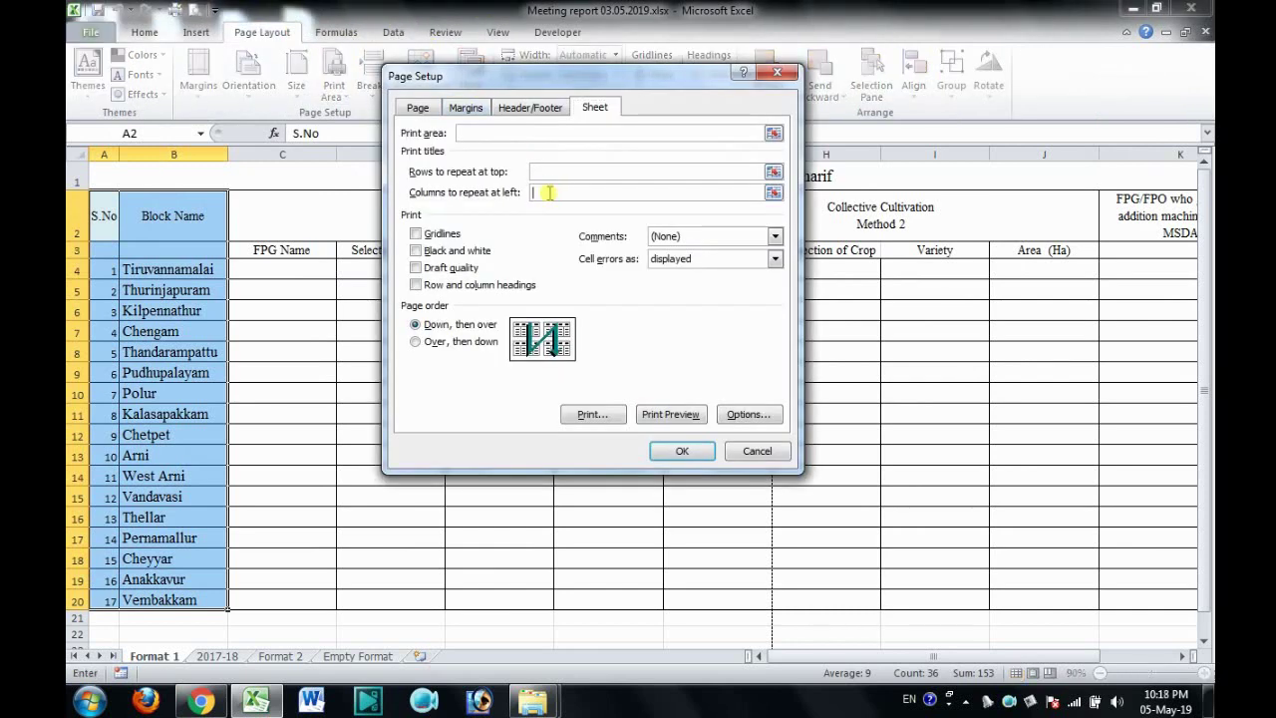
pyautogui.click(104, 215)
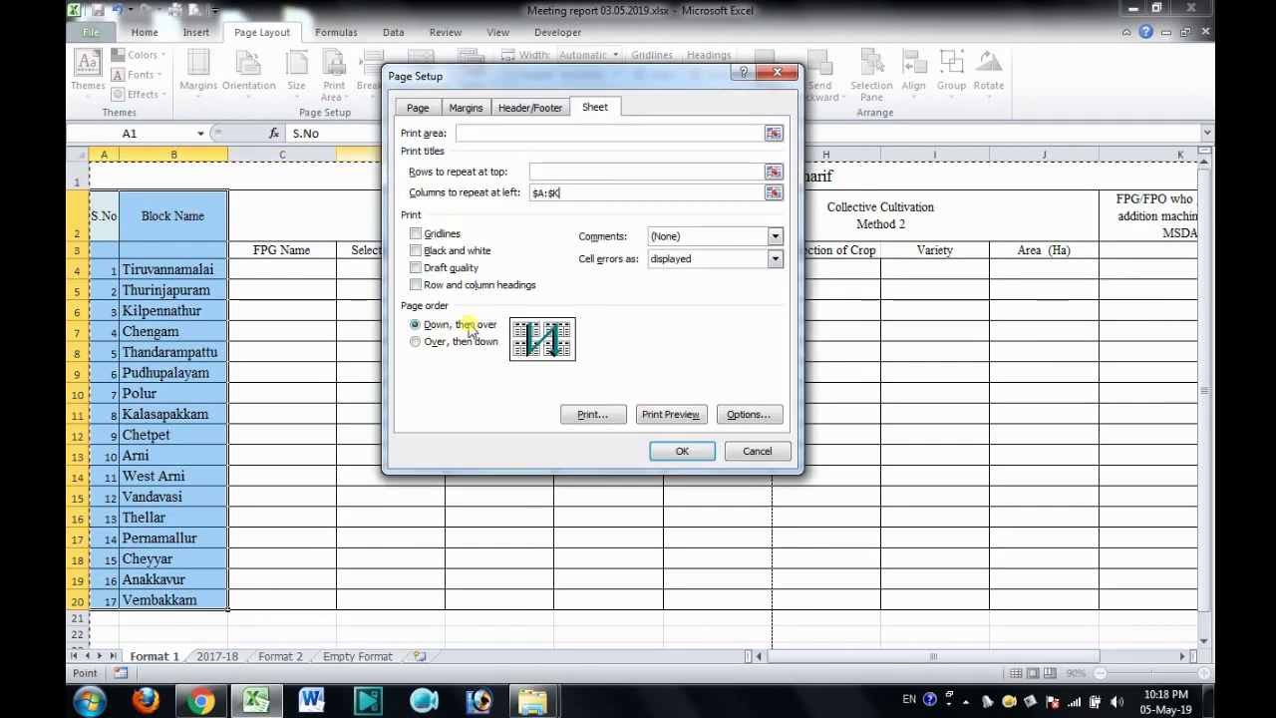
pyautogui.press('Return')
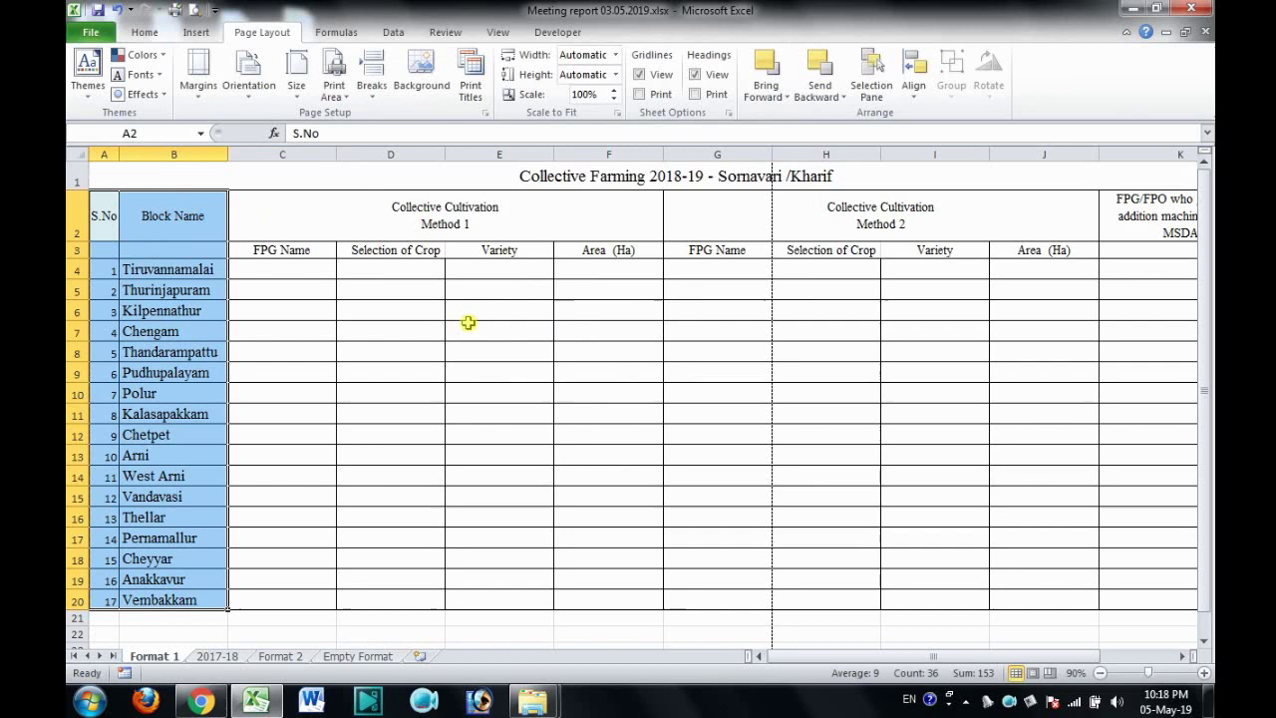
# Unmerge the title in cell A1.
pyautogui.click(397, 179)
pyautogui.click(159, 36)
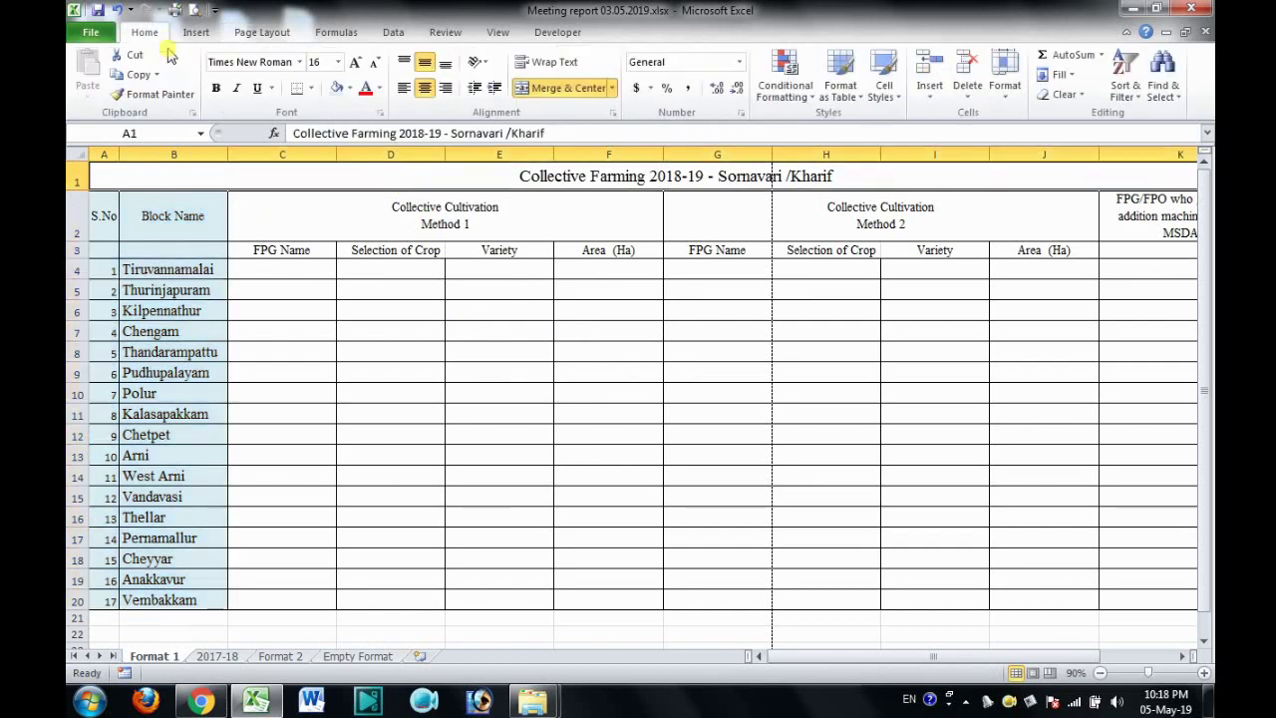
pyautogui.click(535, 80)
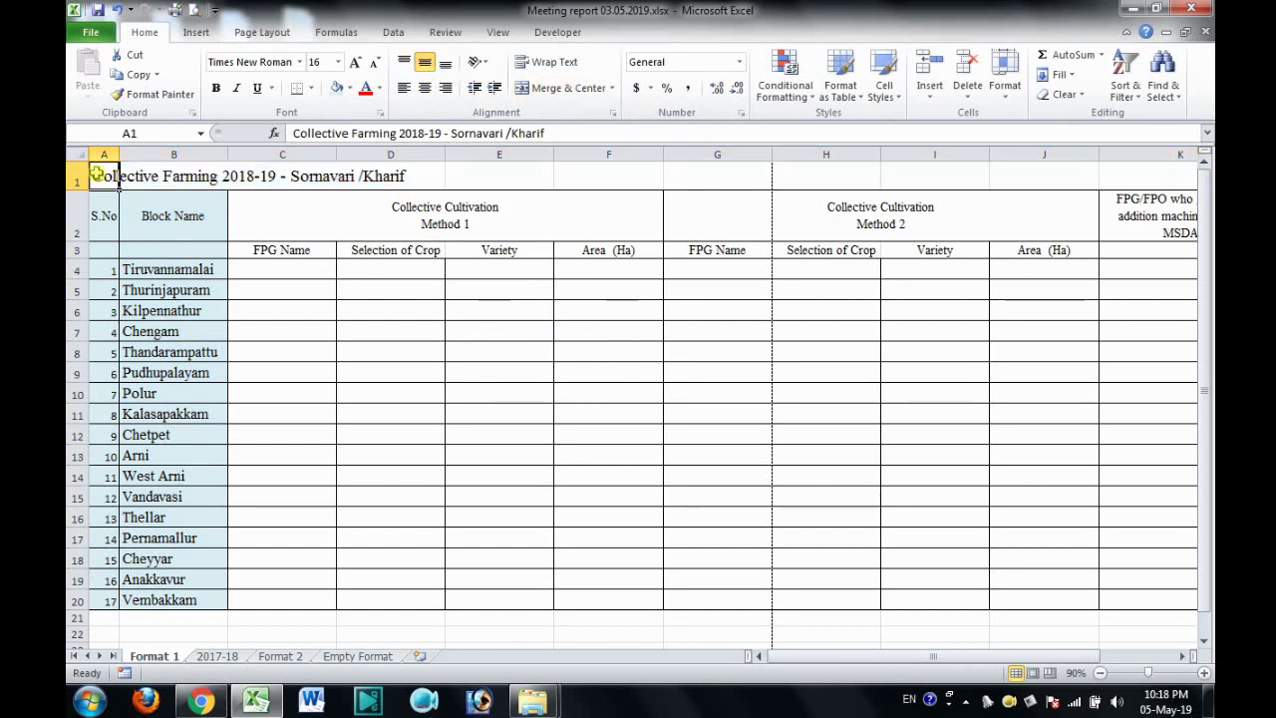
# Set columns $A:$B to repeat at left on every printed page and preview.
pyautogui.click(270, 32)
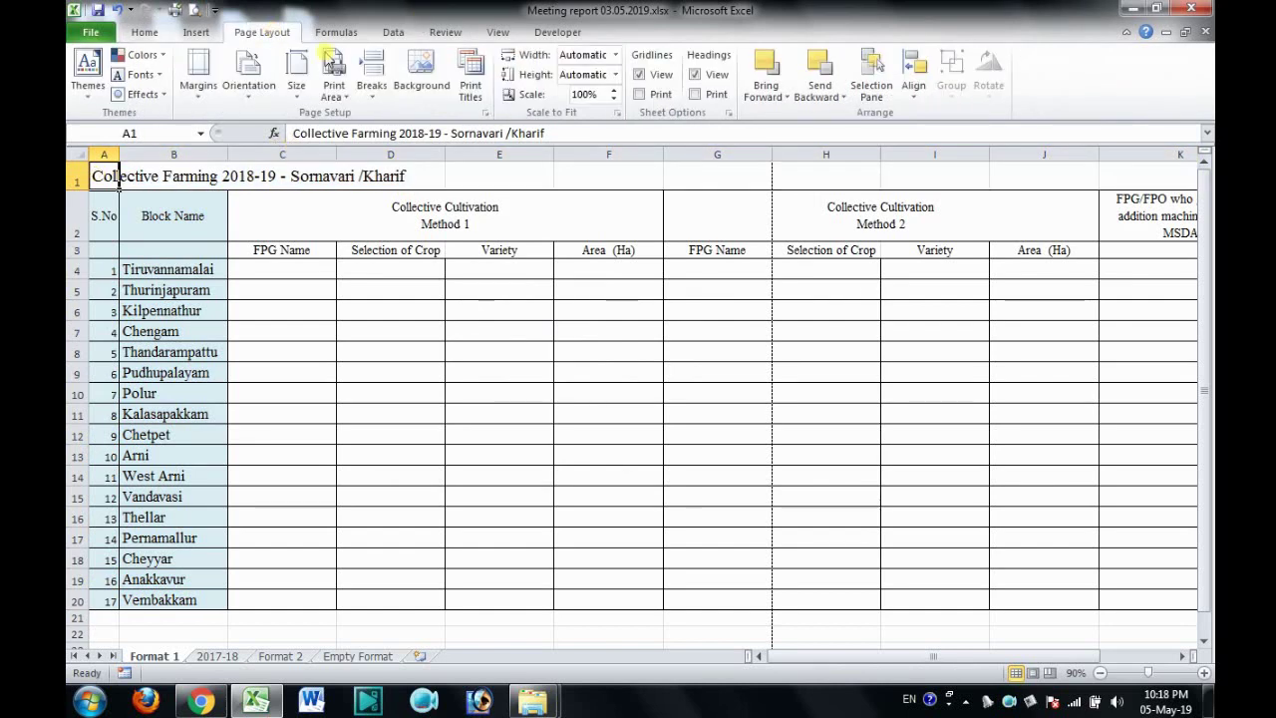
pyautogui.click(470, 72)
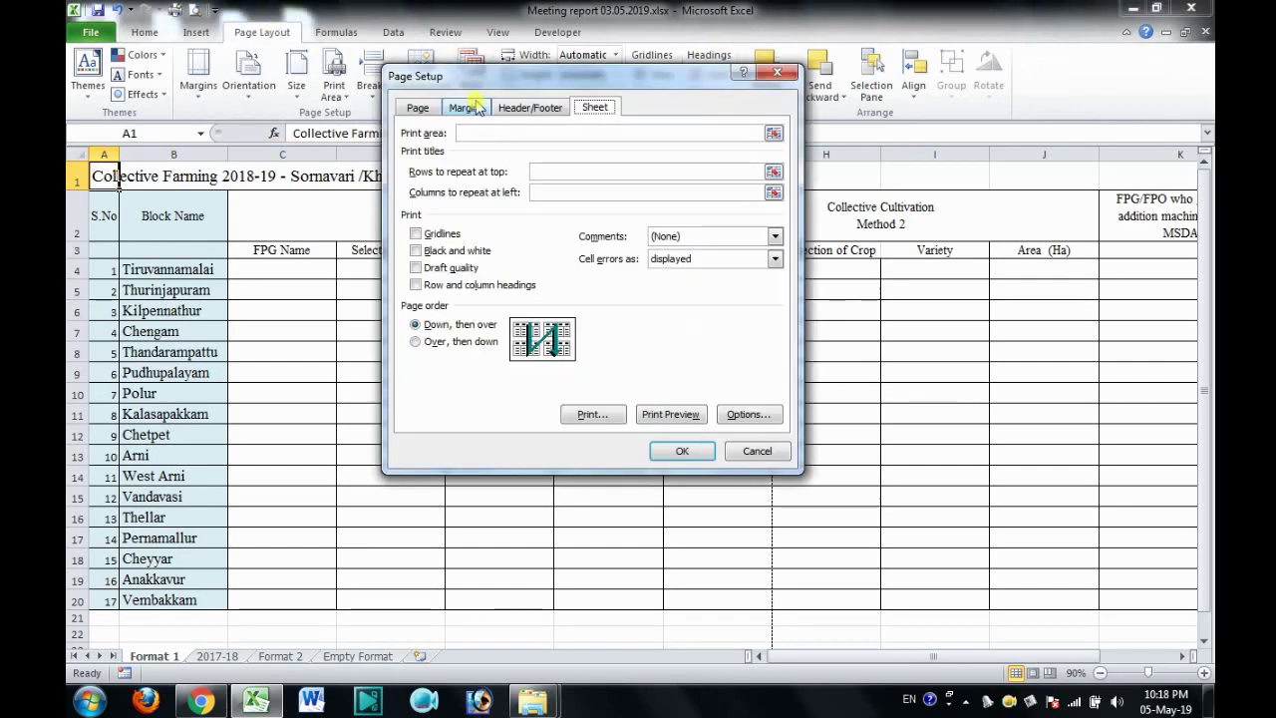
pyautogui.click(595, 194)
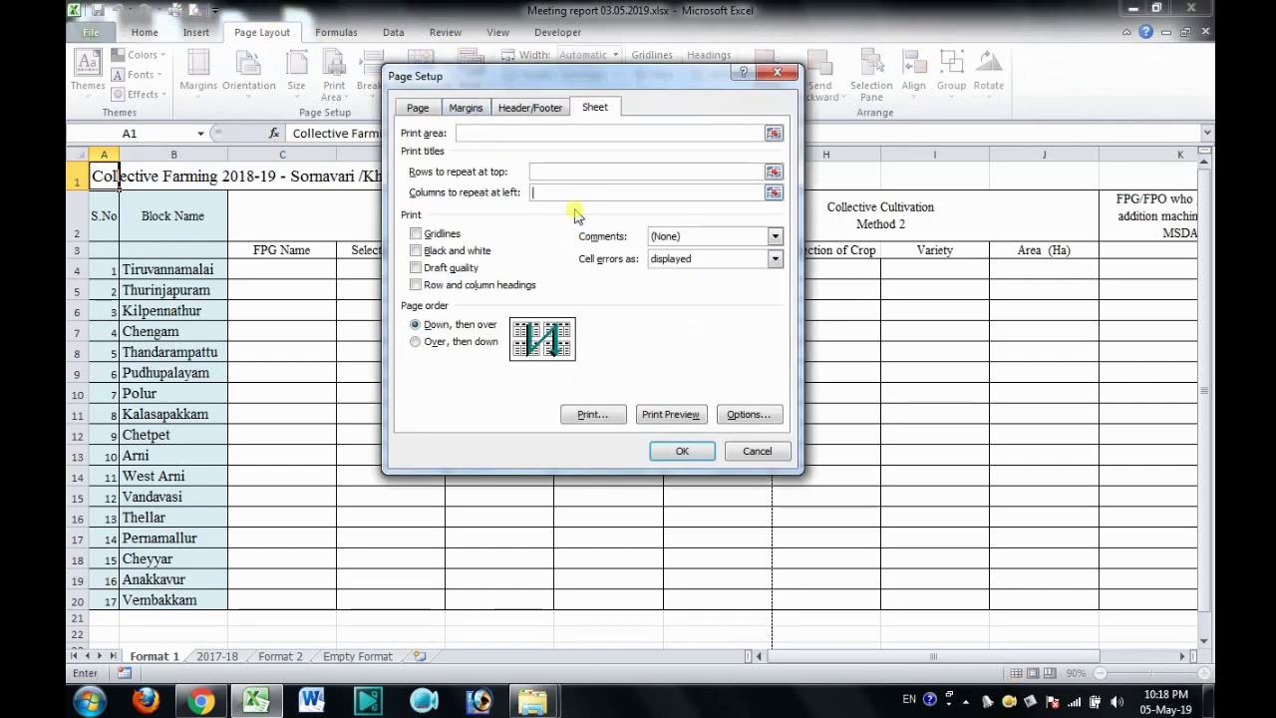
pyautogui.click(105, 153)
pyautogui.moveTo(106, 154); pyautogui.dragTo(200, 153)
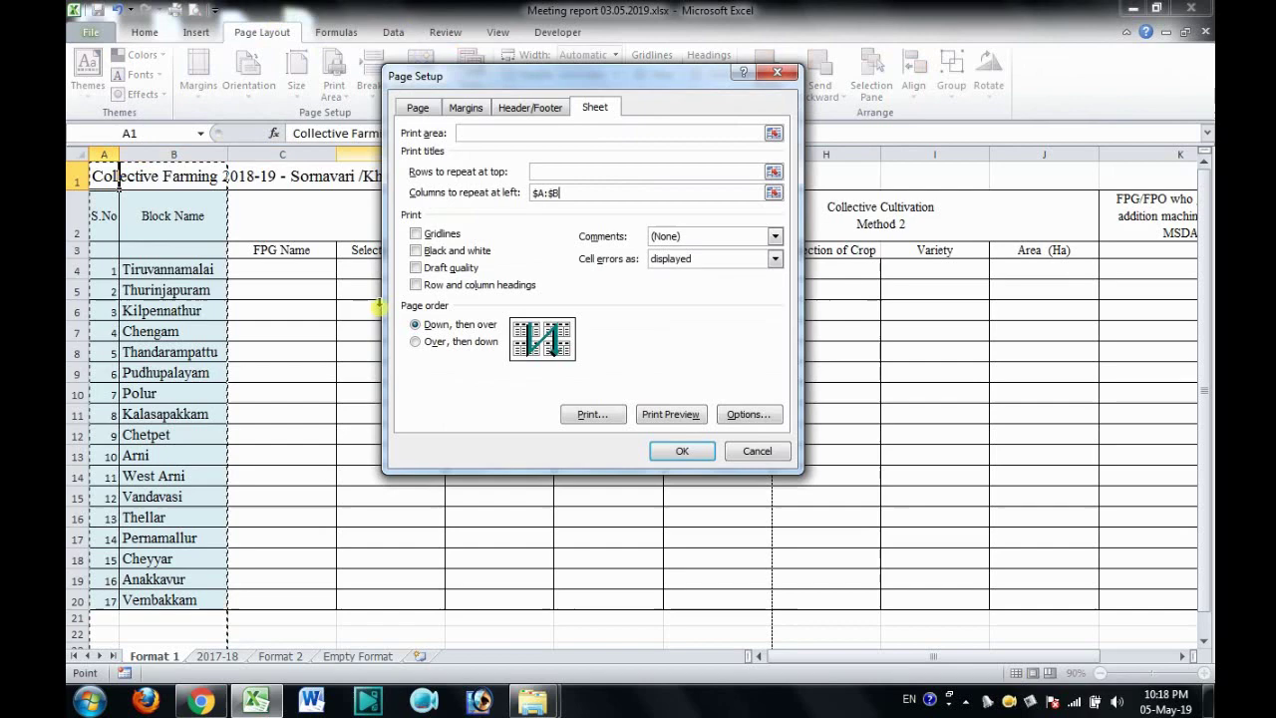
pyautogui.click(682, 452)
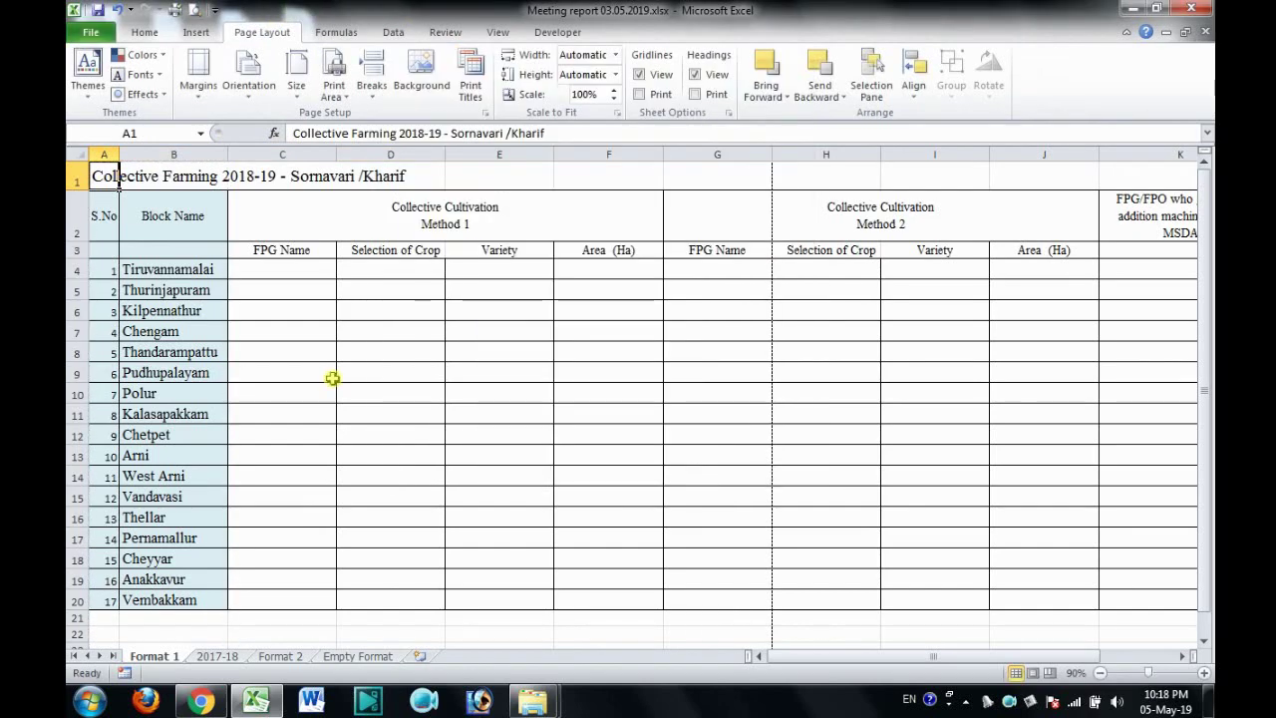
pyautogui.click(199, 9)
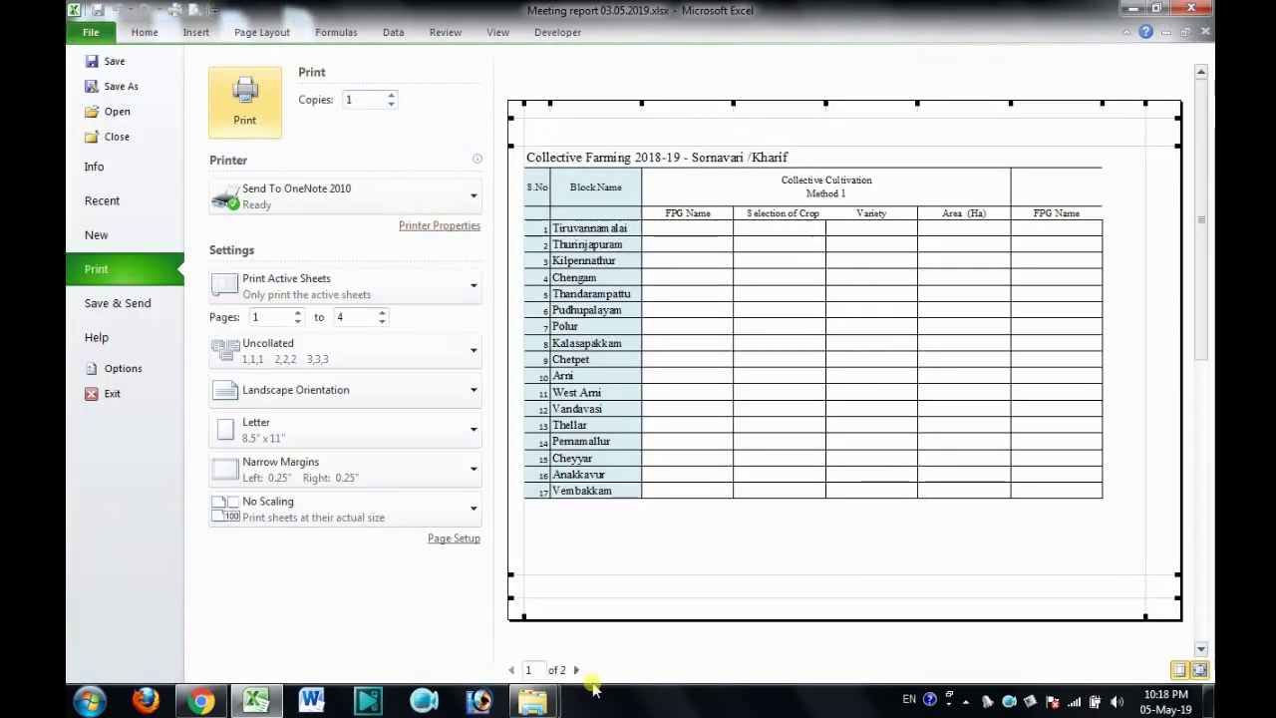
# View the second preview page to confirm columns A:B repeat, then close the preview.
pyautogui.click(578, 670)
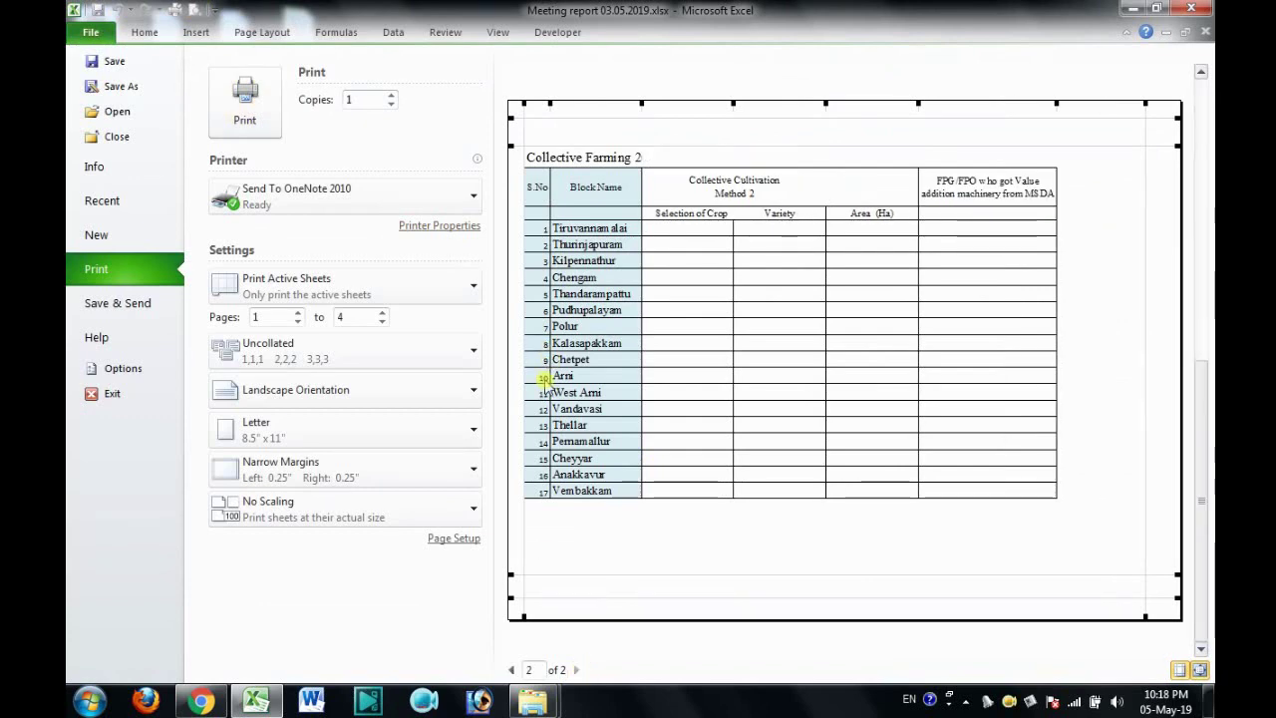
pyautogui.press('Escape')
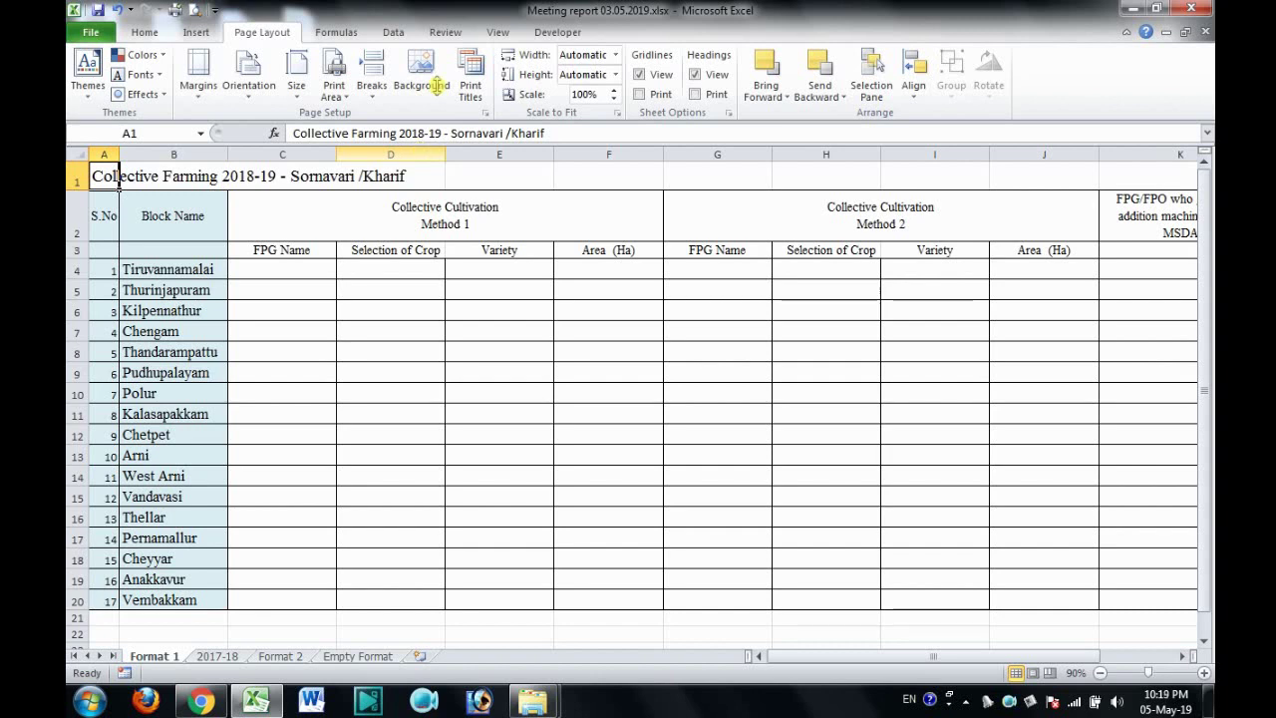
# Put the workbook's full file path in Format 1's left custom footer and preview the printout.
pyautogui.click(486, 112)
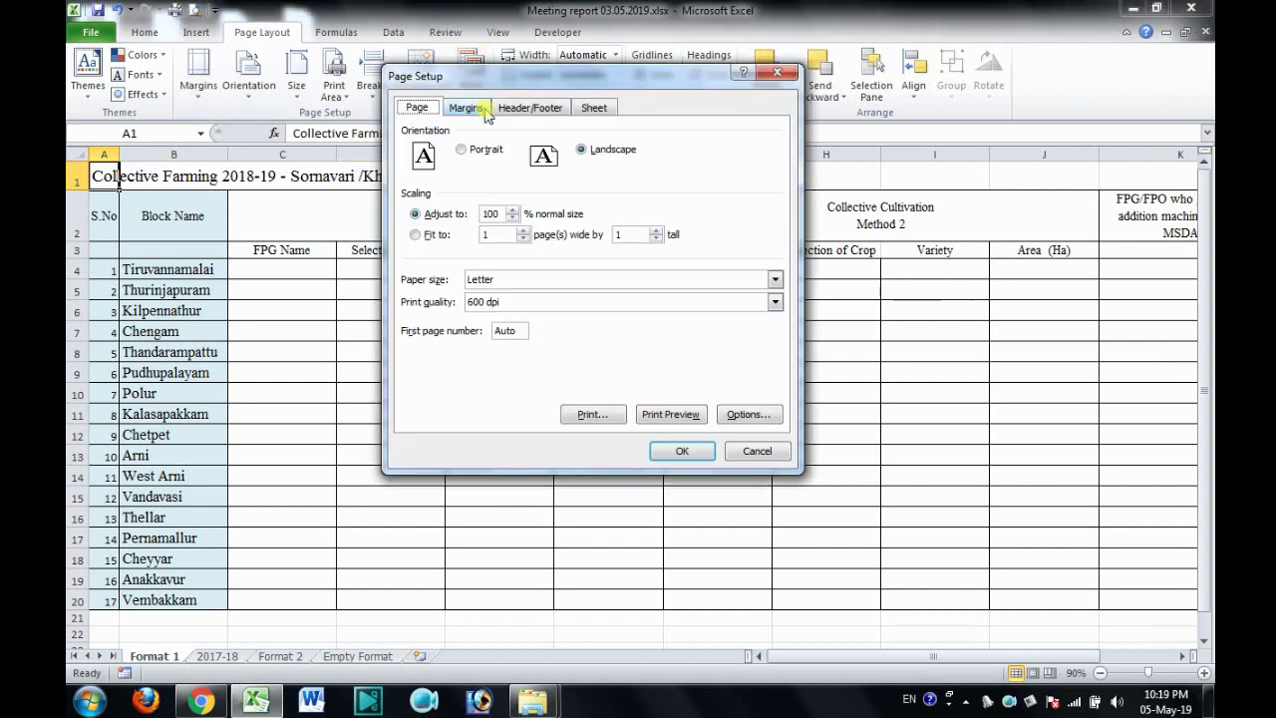
pyautogui.click(523, 108)
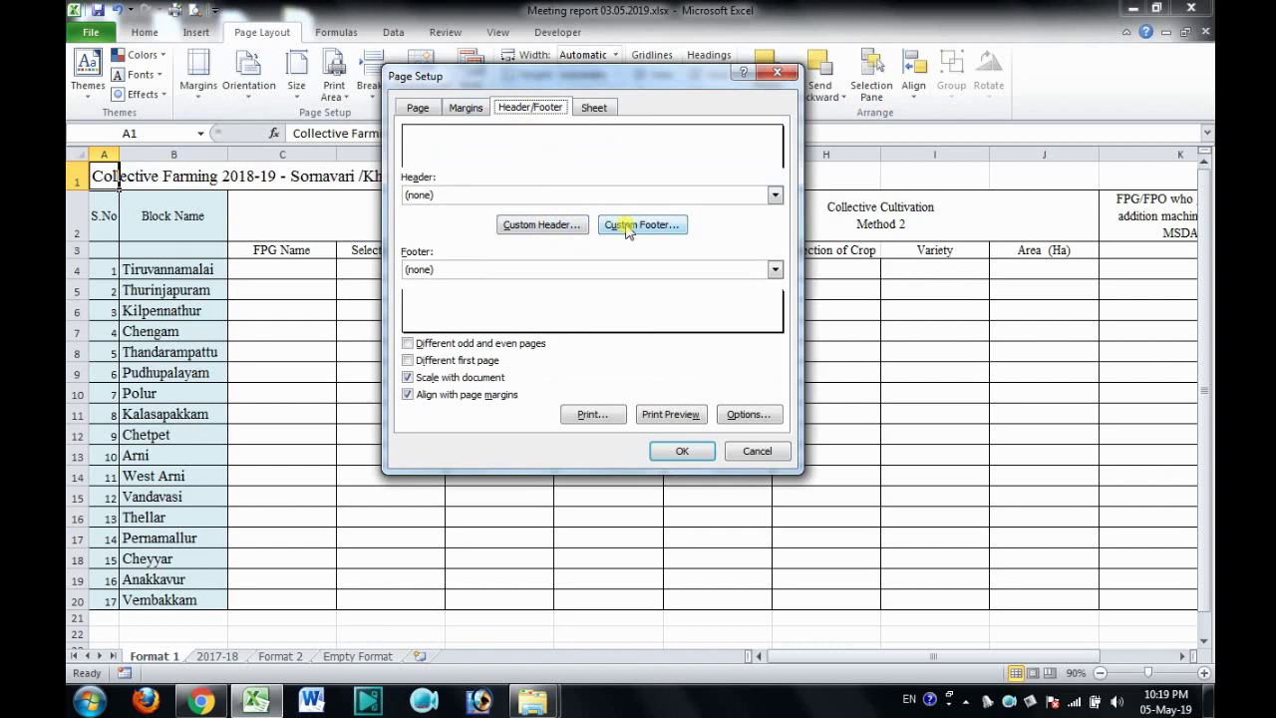
pyautogui.click(775, 271)
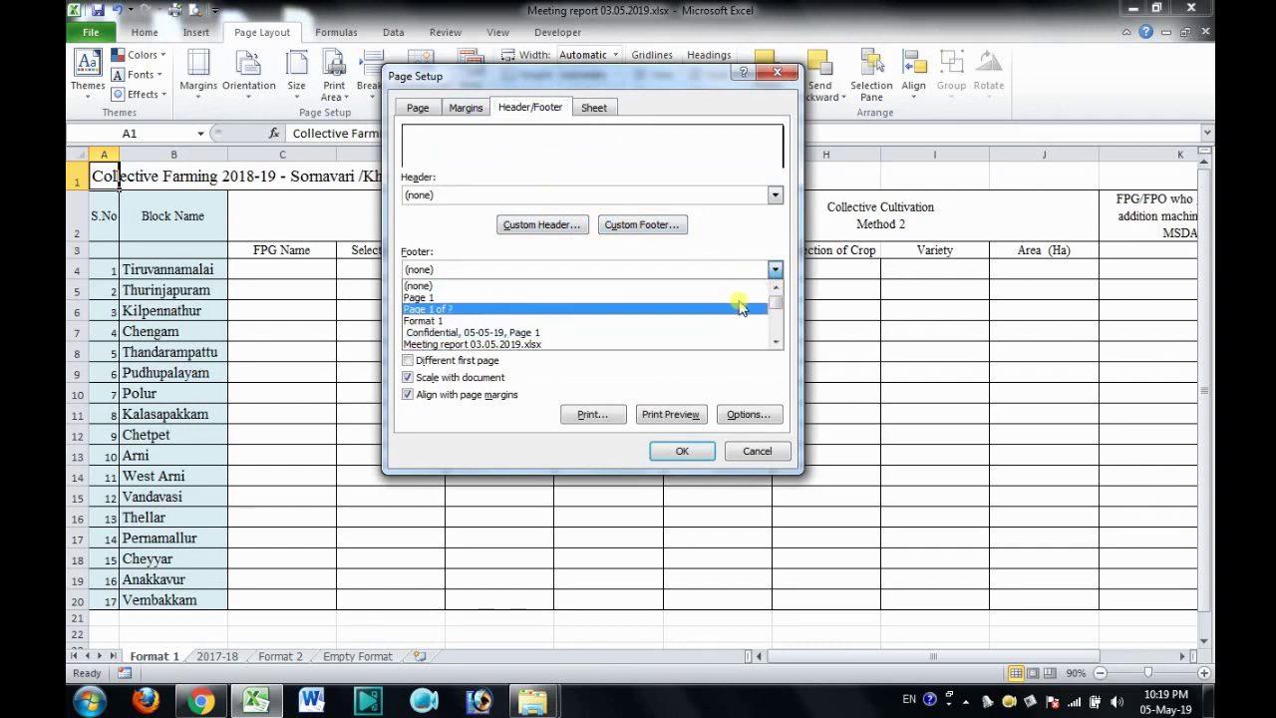
pyautogui.click(768, 251)
pyautogui.click(666, 226)
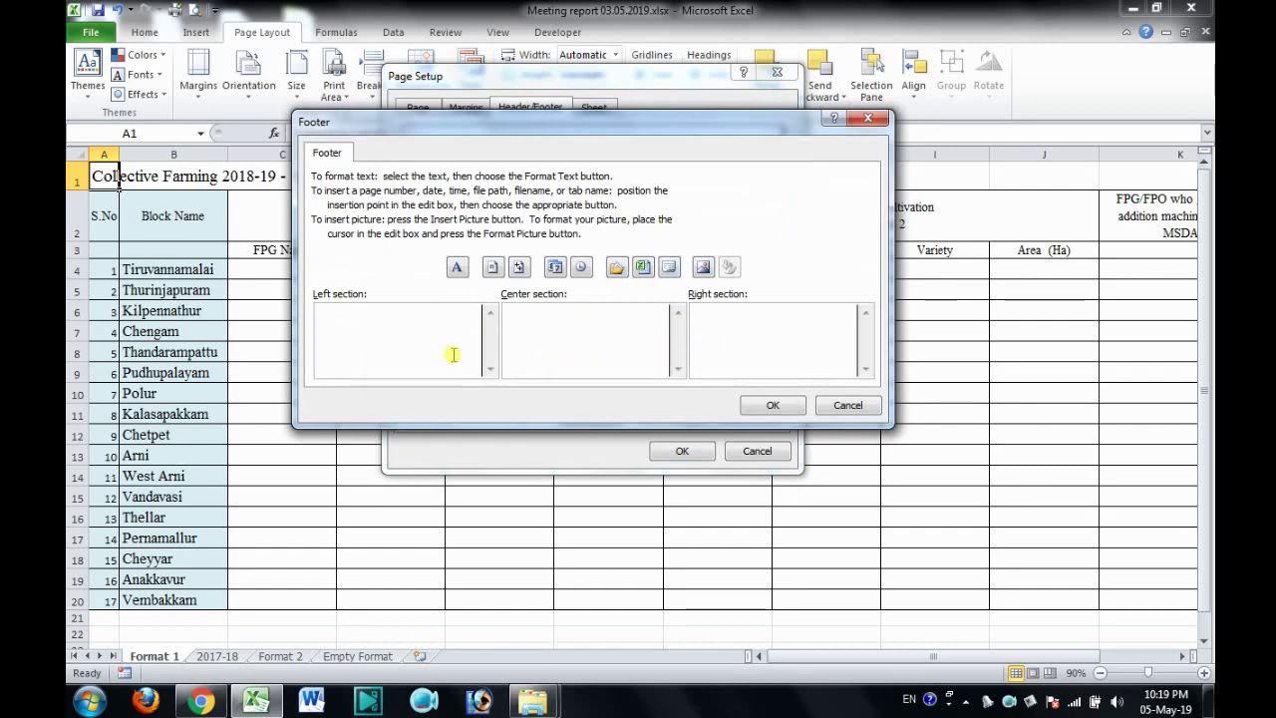
pyautogui.click(615, 271)
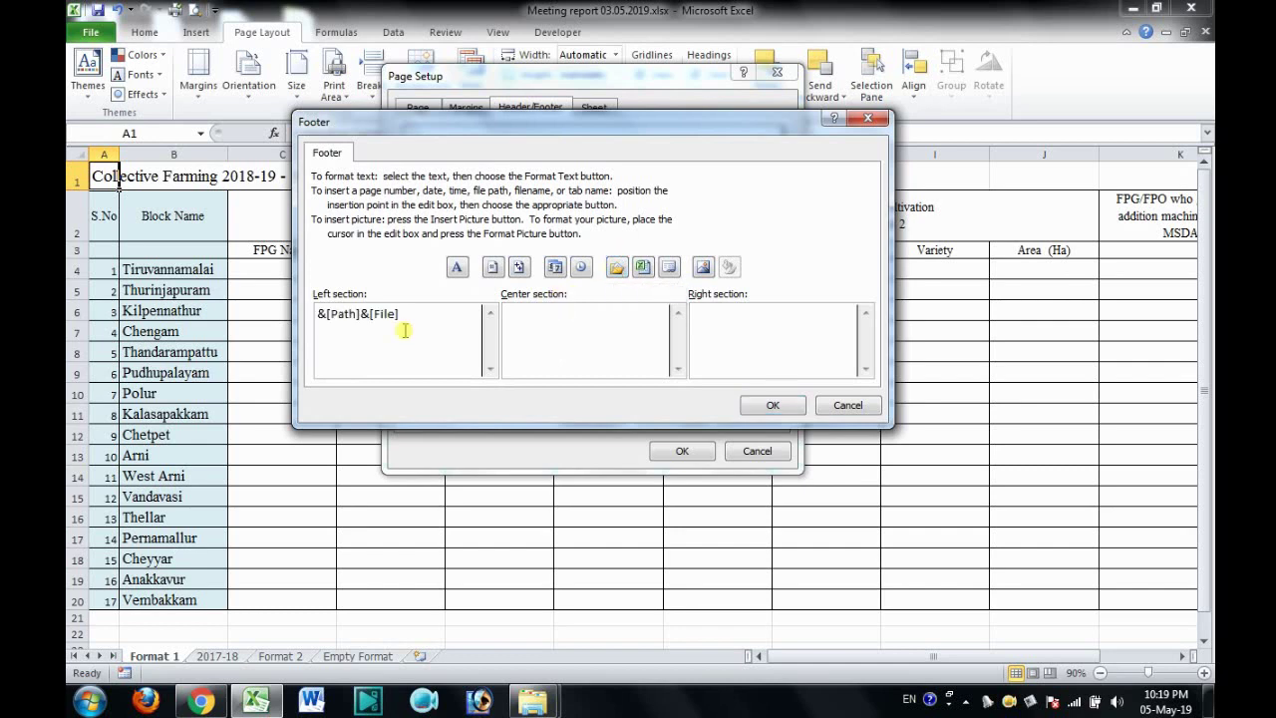
pyautogui.click(759, 410)
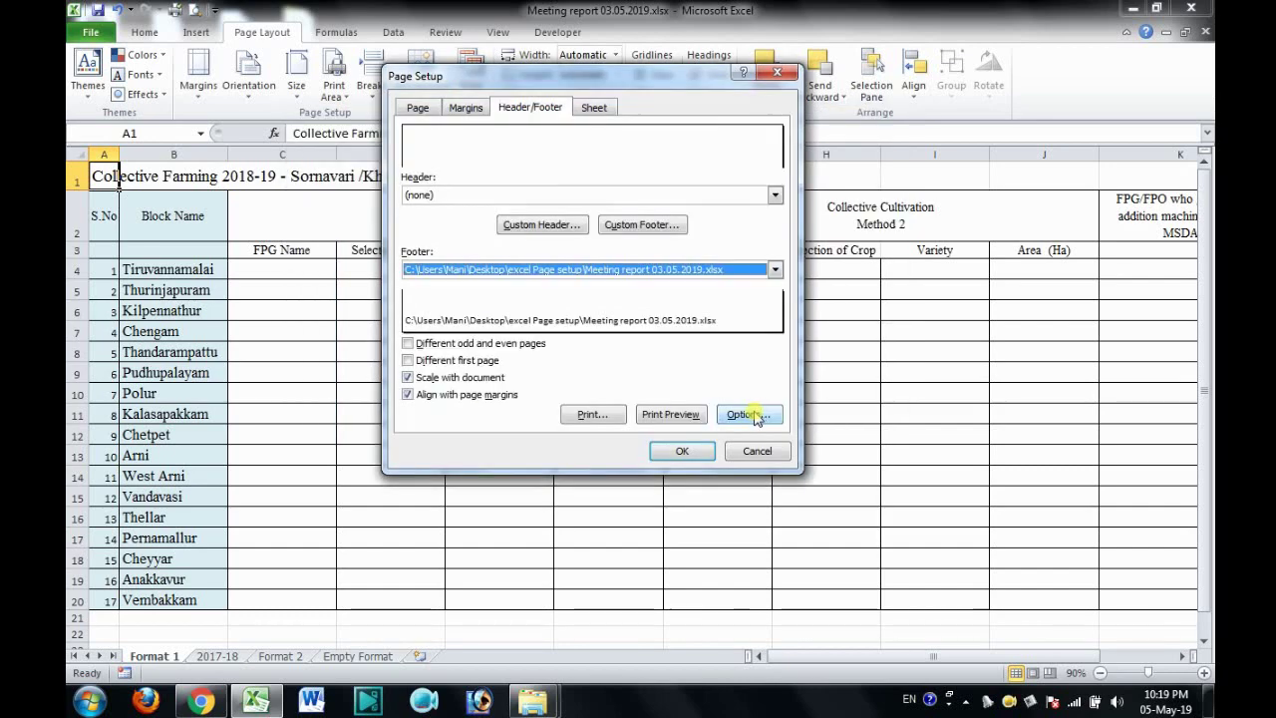
pyautogui.click(688, 450)
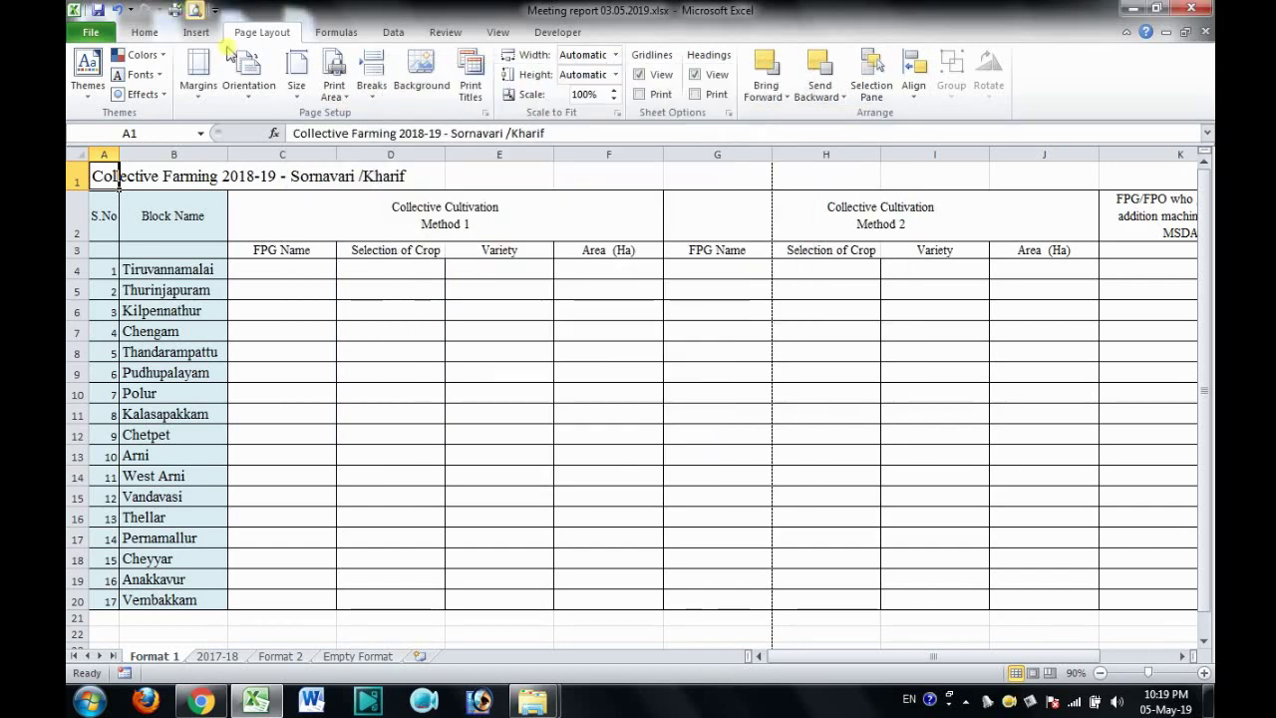
pyautogui.click(195, 10)
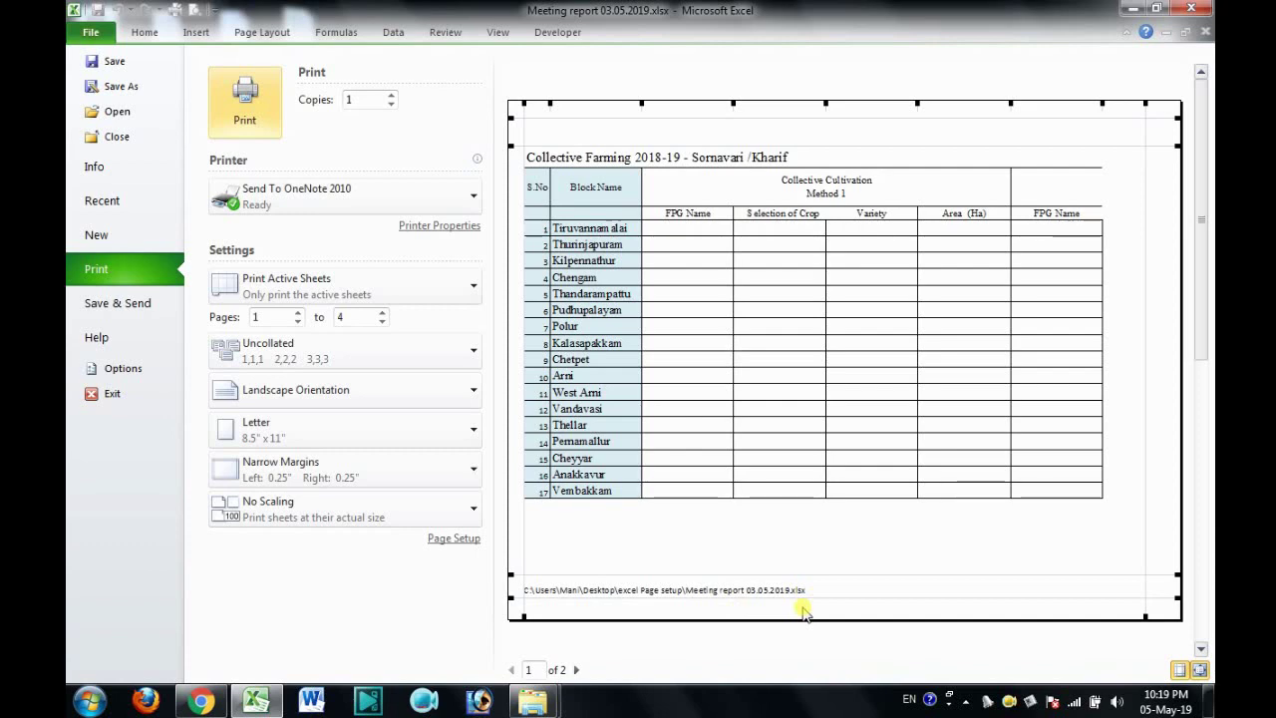
# Exit the preview, check the 2017-18 sheet's one-page print preview, then go back to Format 1.
pyautogui.press('Escape')
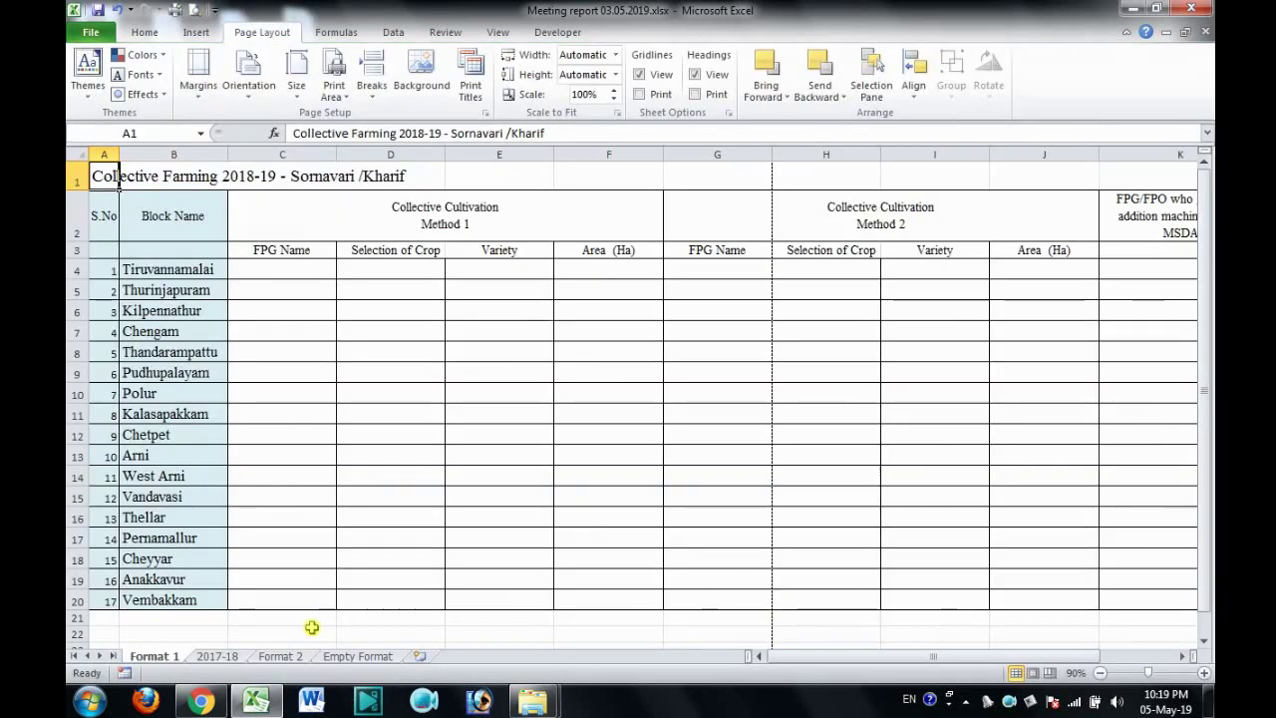
pyautogui.click(226, 658)
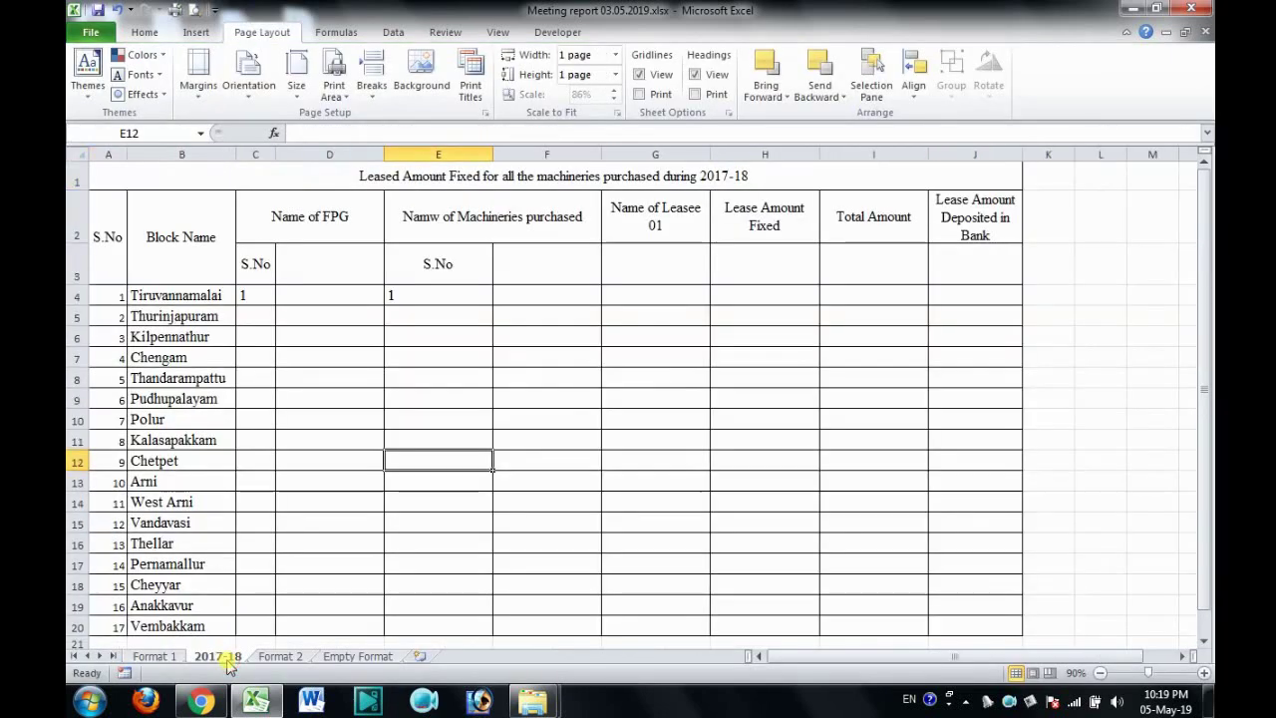
pyautogui.click(195, 10)
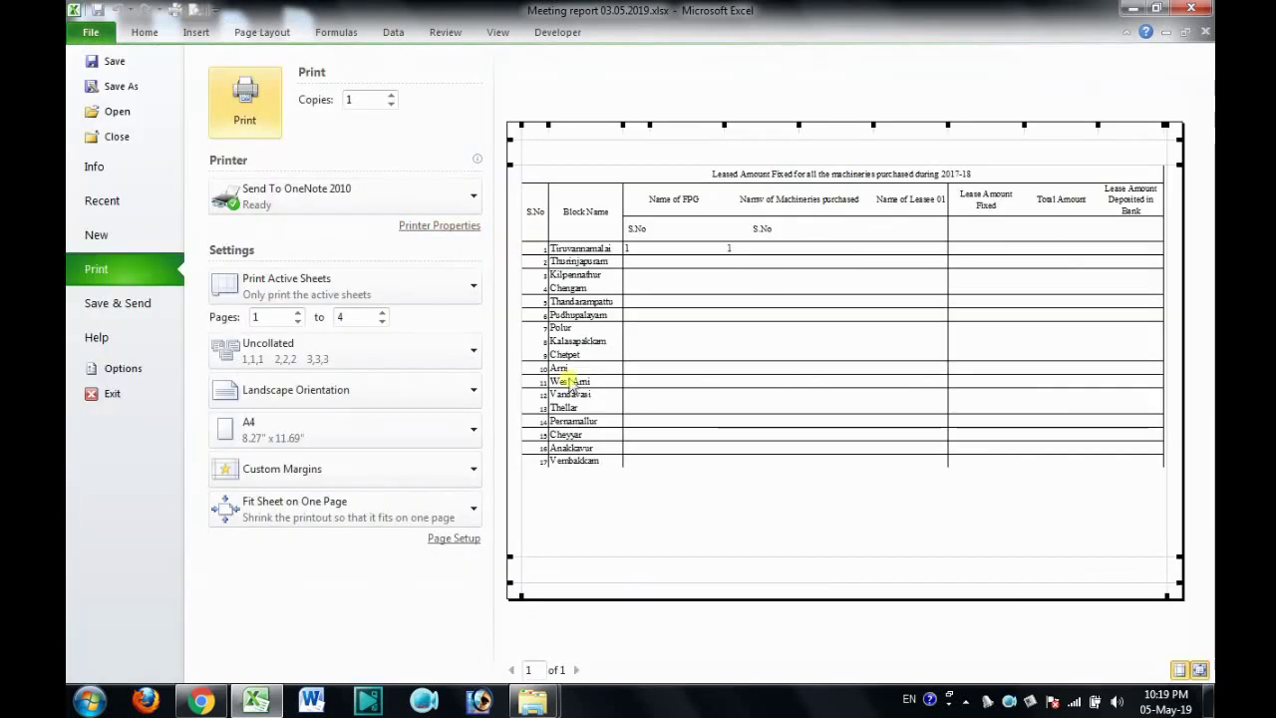
pyautogui.press('Escape')
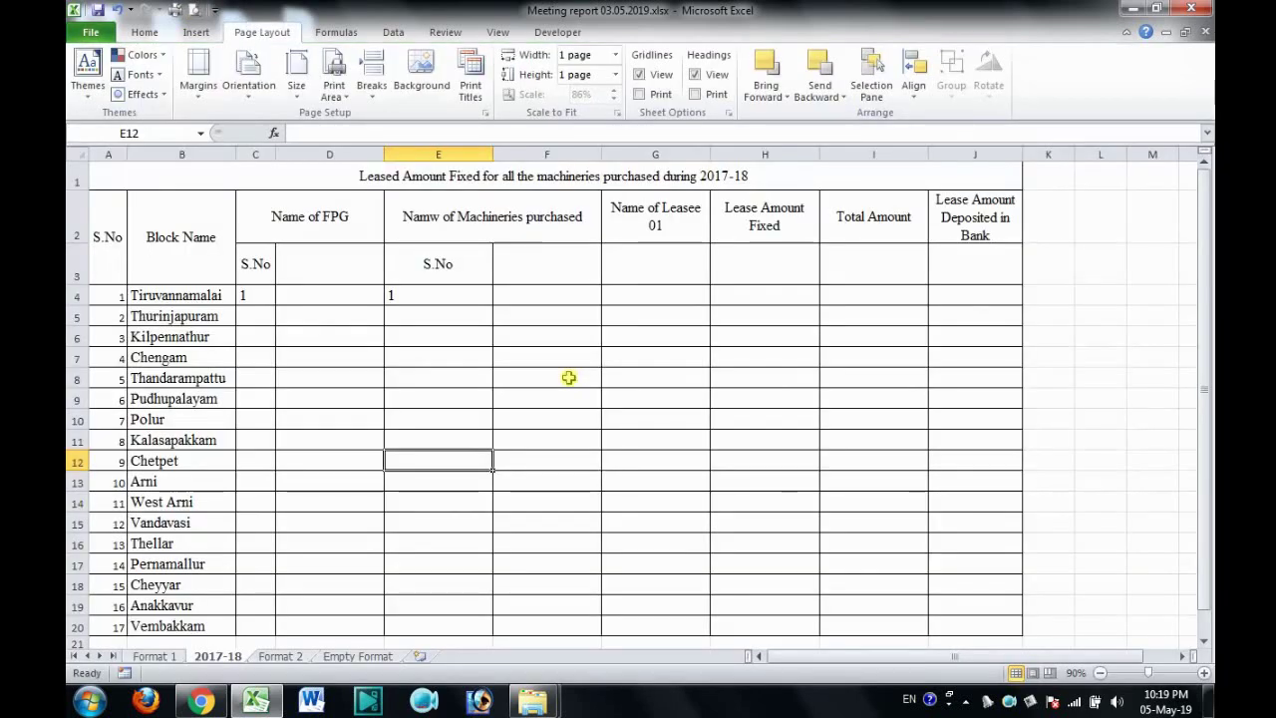
pyautogui.click(152, 657)
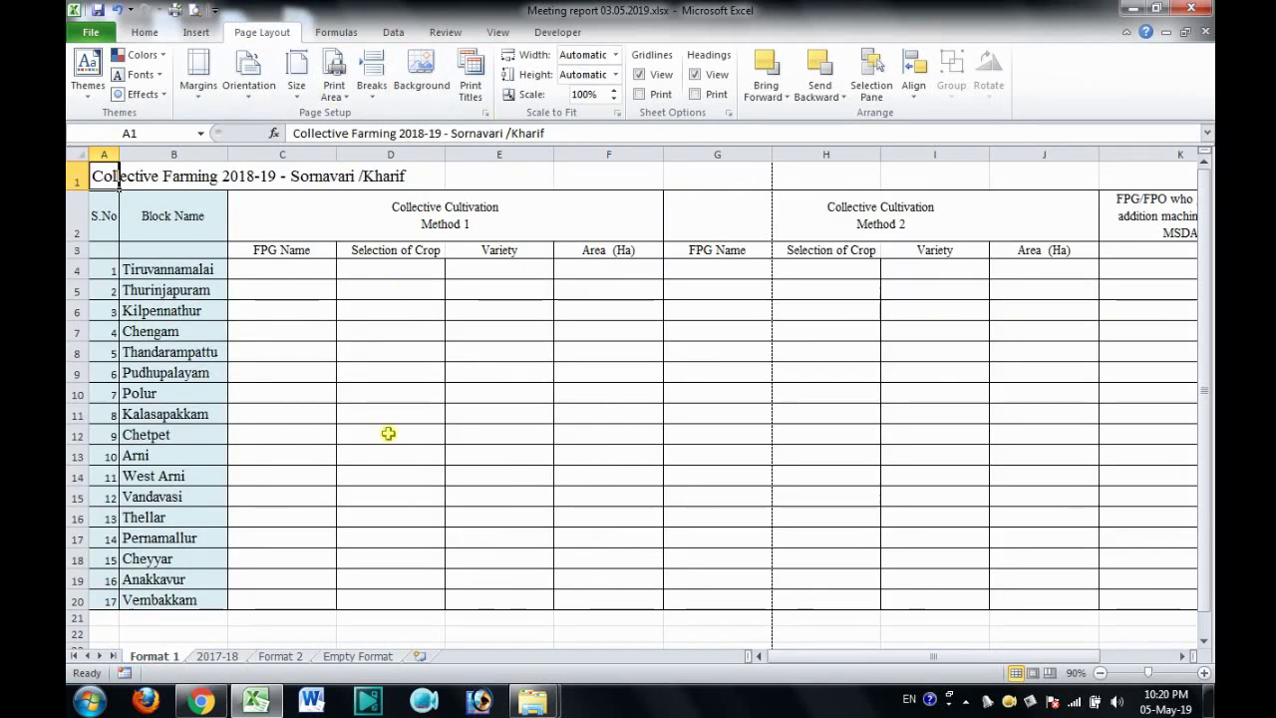
# On the Empty Format sheet, insert the total number of pages into the centre custom footer.
pyautogui.click(353, 657)
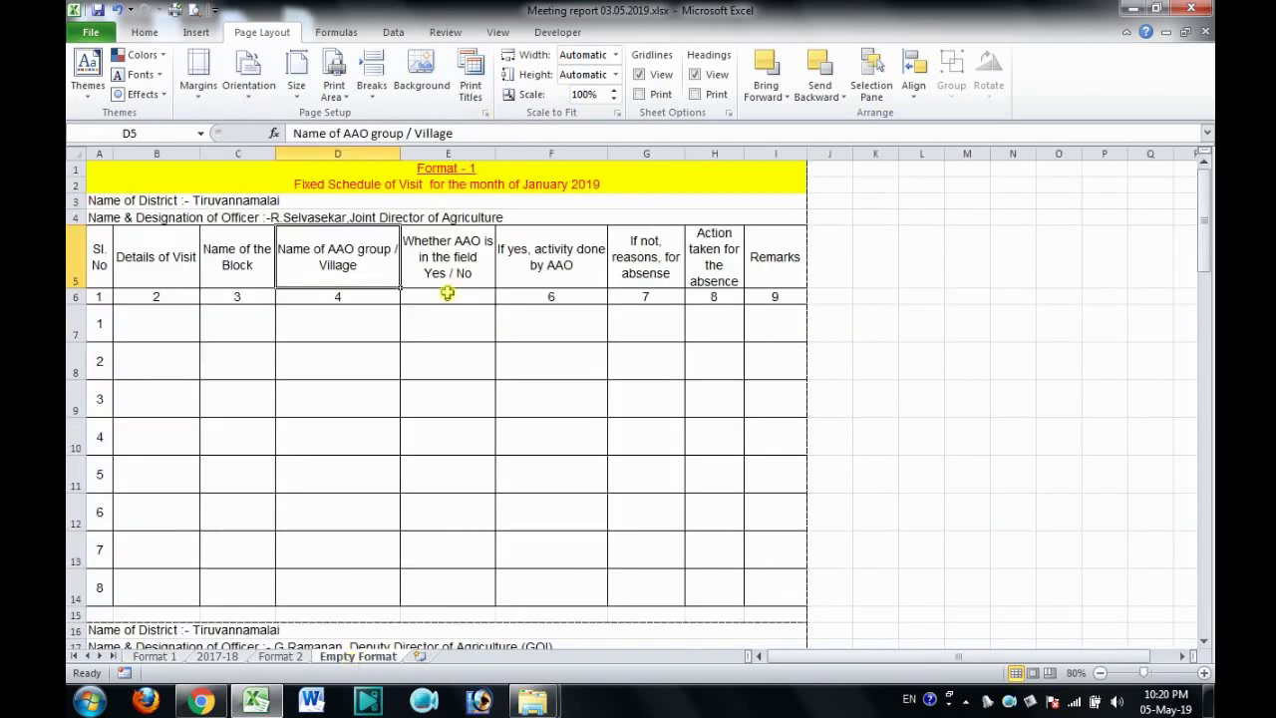
pyautogui.click(486, 112)
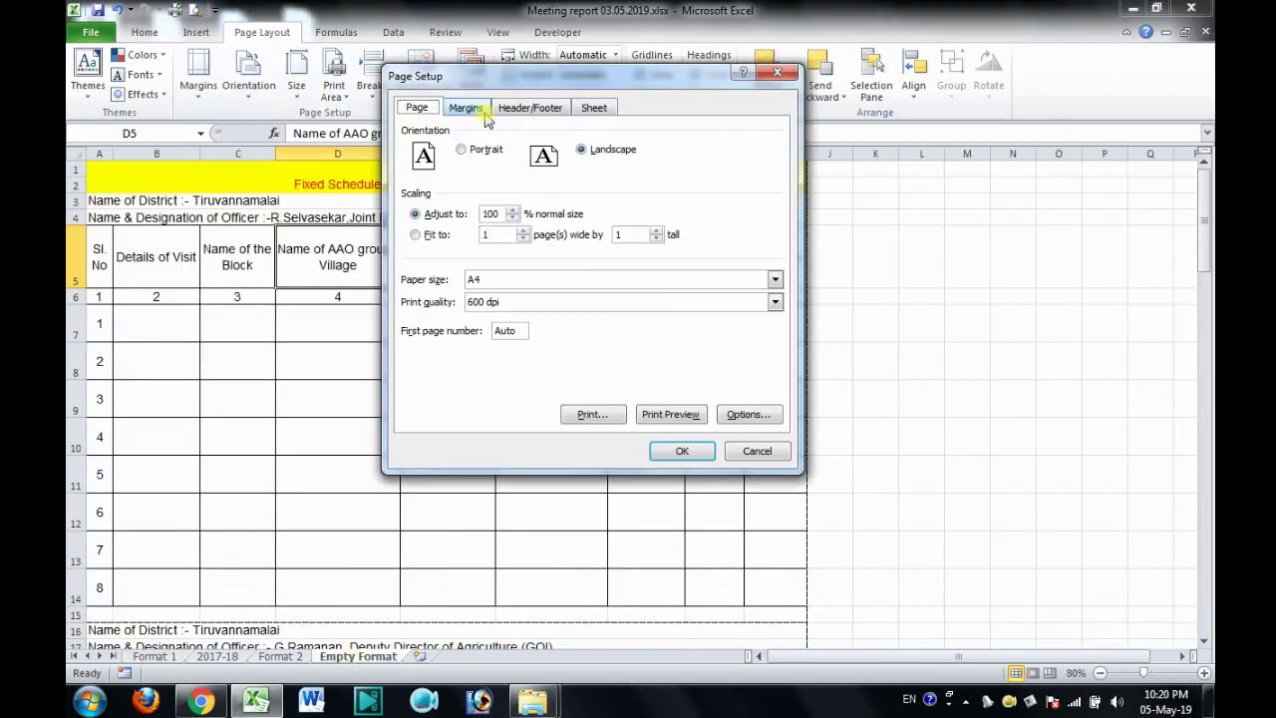
pyautogui.click(518, 108)
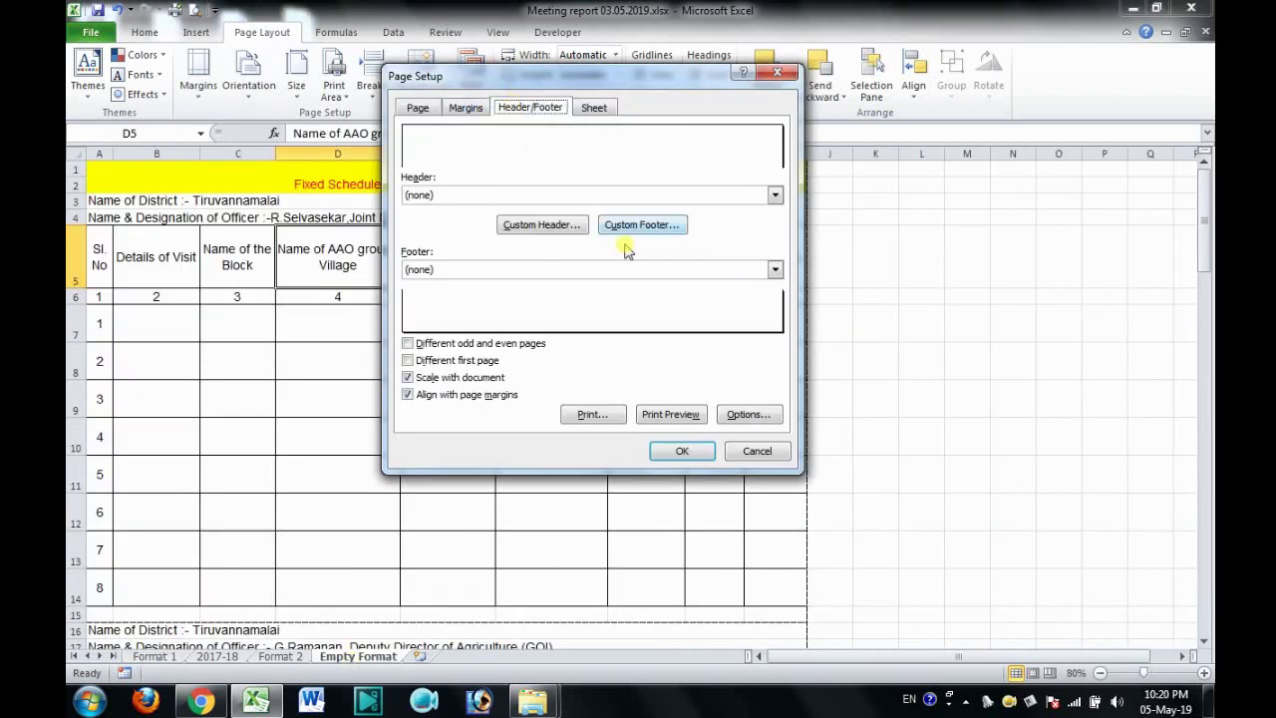
pyautogui.click(637, 228)
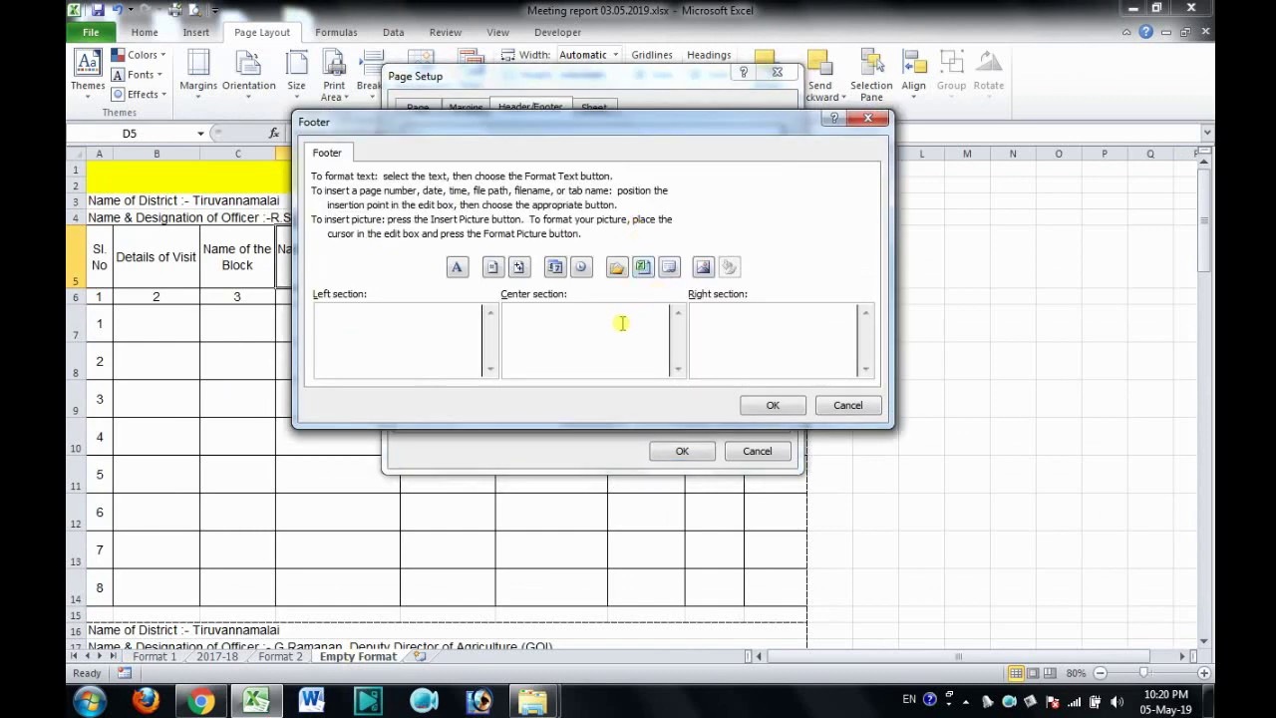
pyautogui.click(537, 344)
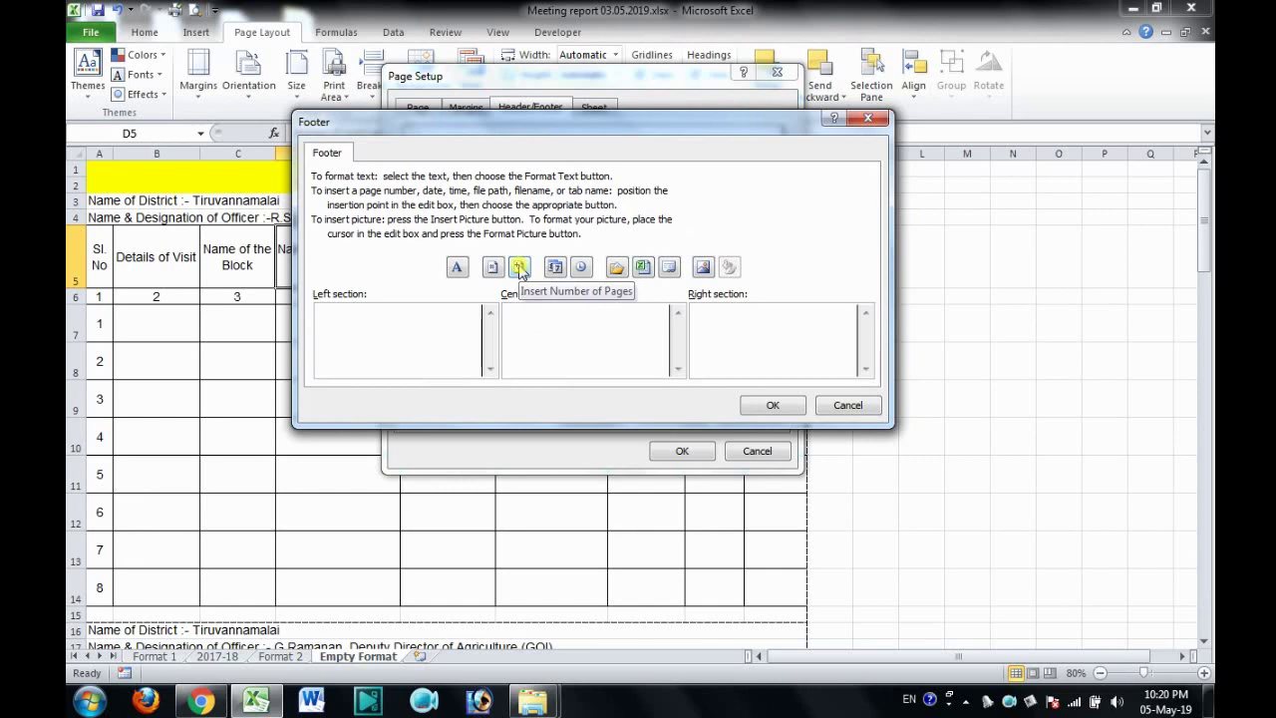
pyautogui.click(520, 270)
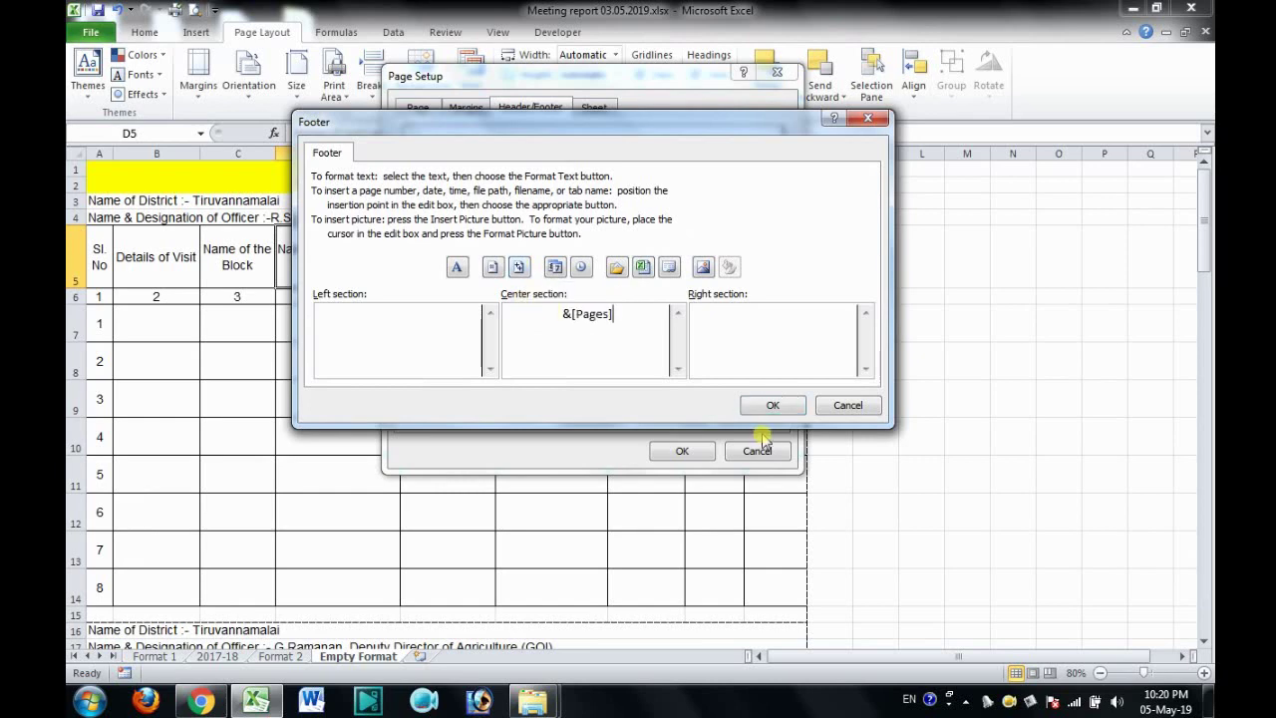
pyautogui.click(773, 406)
pyautogui.click(682, 450)
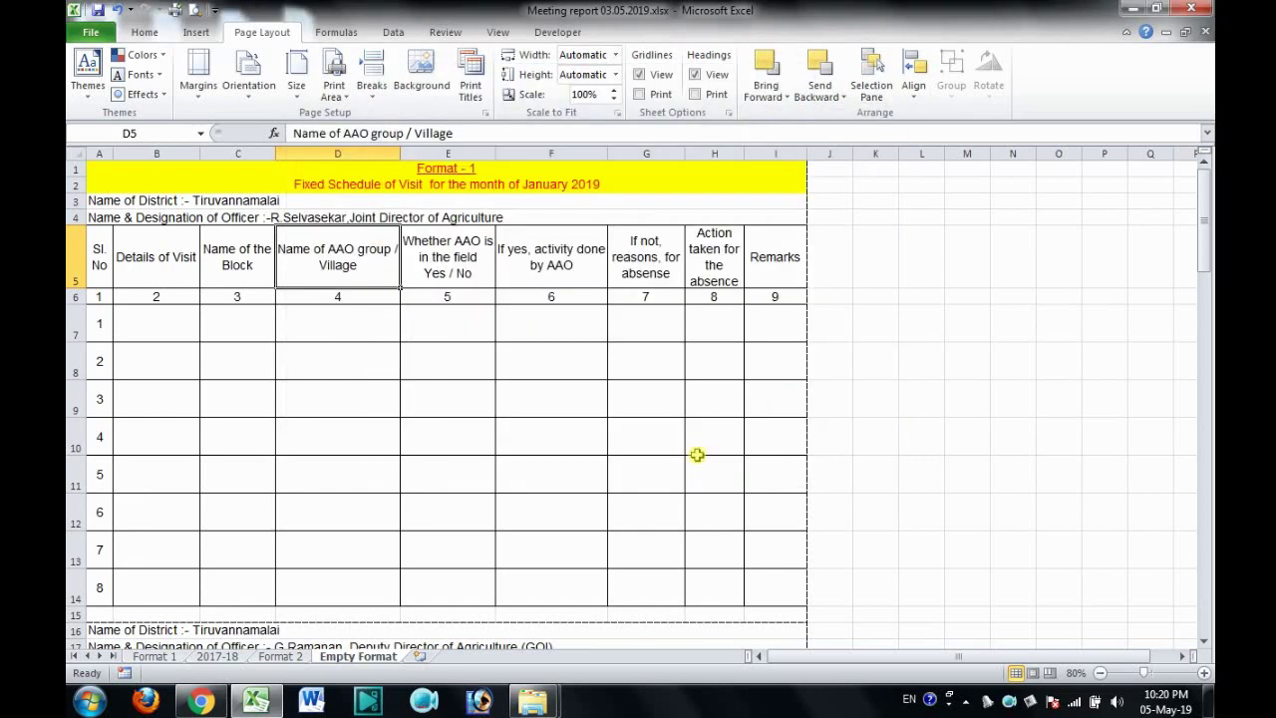
# Page through the print preview to check the page-count footer, then return to the sheet.
pyautogui.click(195, 10)
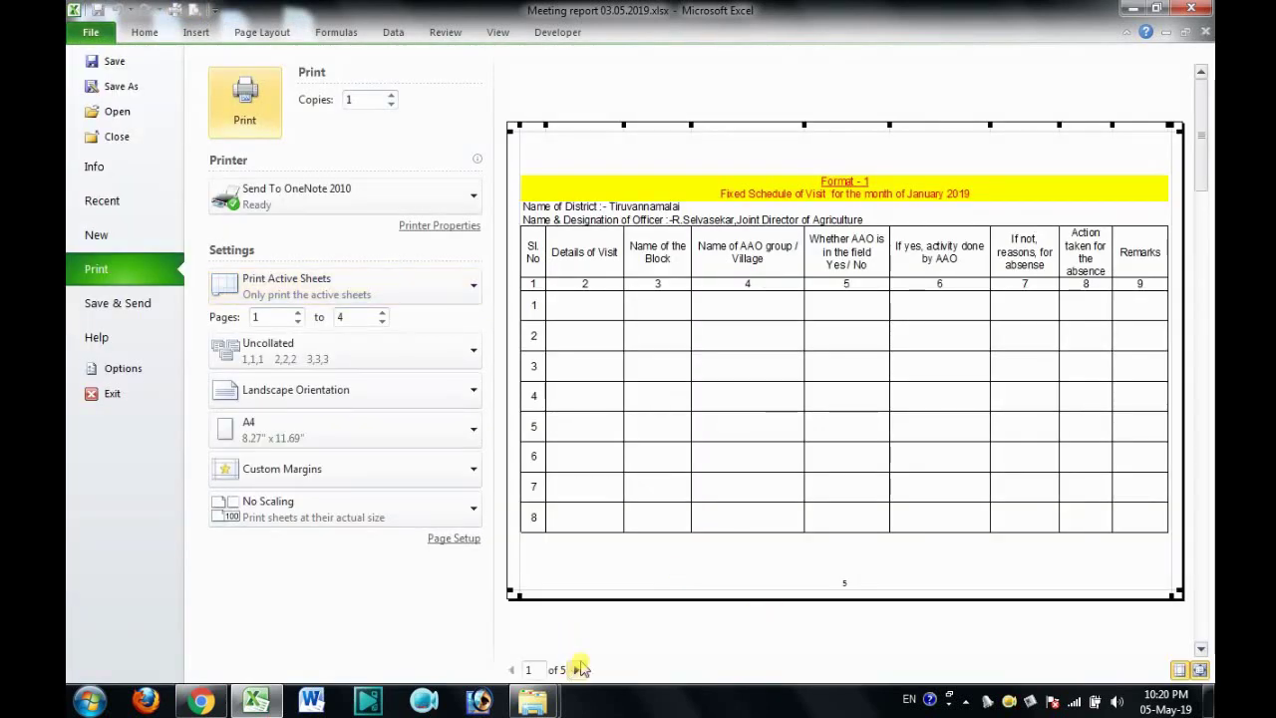
pyautogui.click(578, 670)
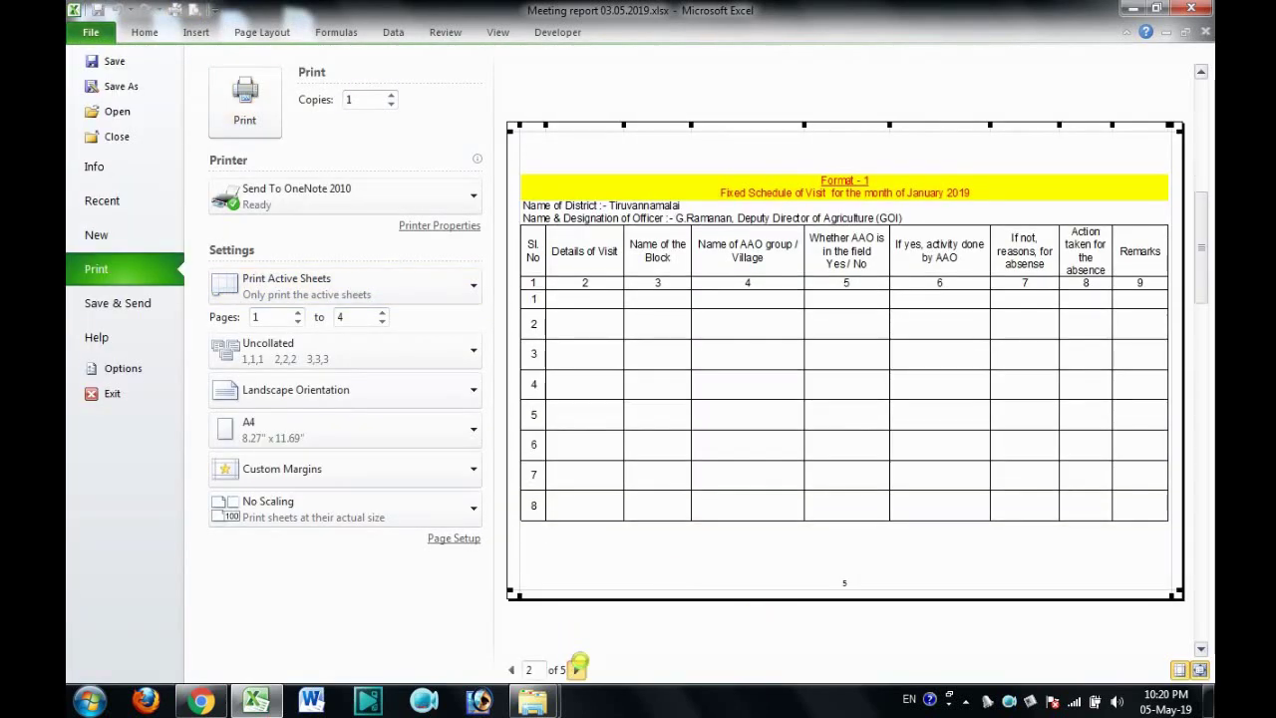
pyautogui.click(580, 669)
pyautogui.press('Escape')
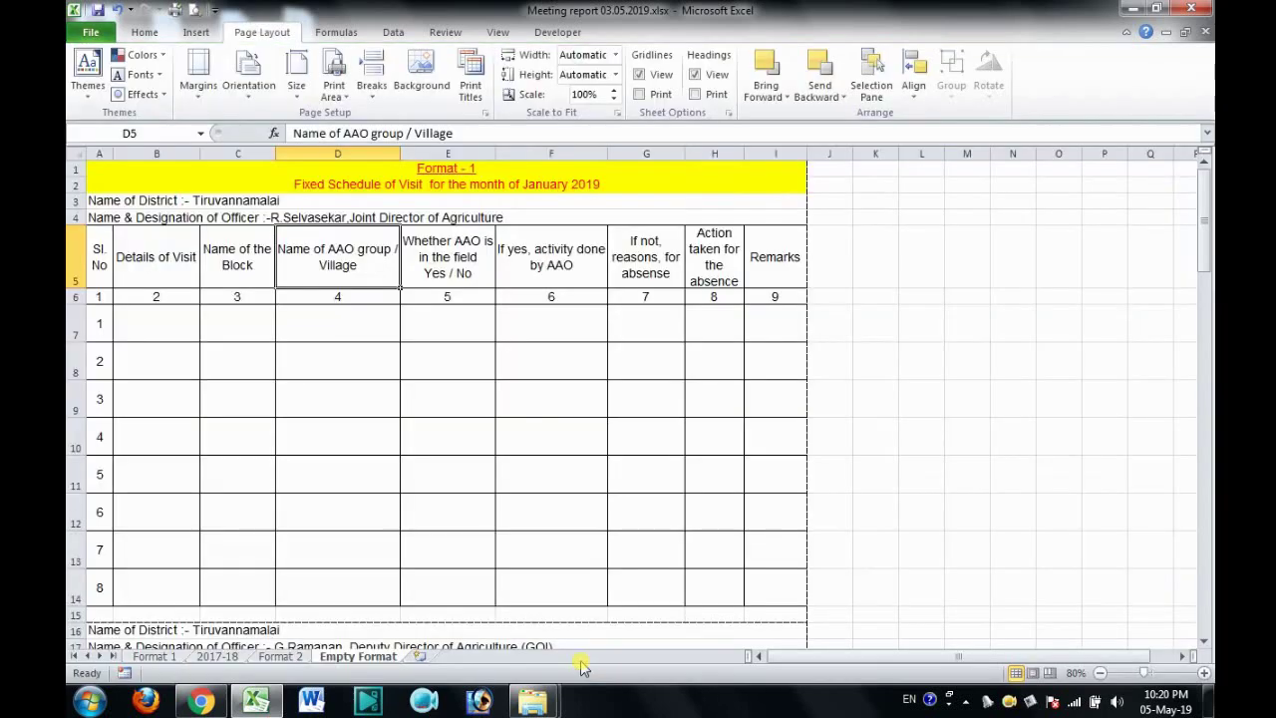
# Replace the footer with the 'Page 1 of ?' preset in Page Setup.
pyautogui.click(486, 112)
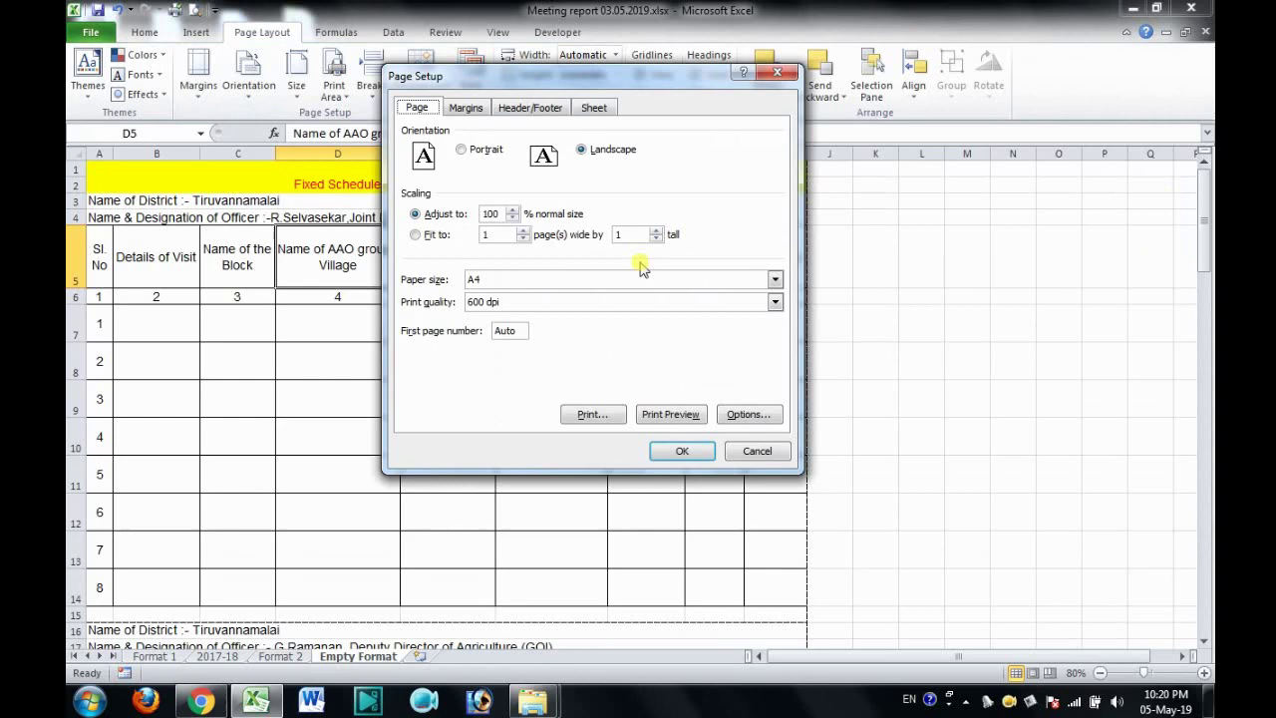
pyautogui.click(533, 108)
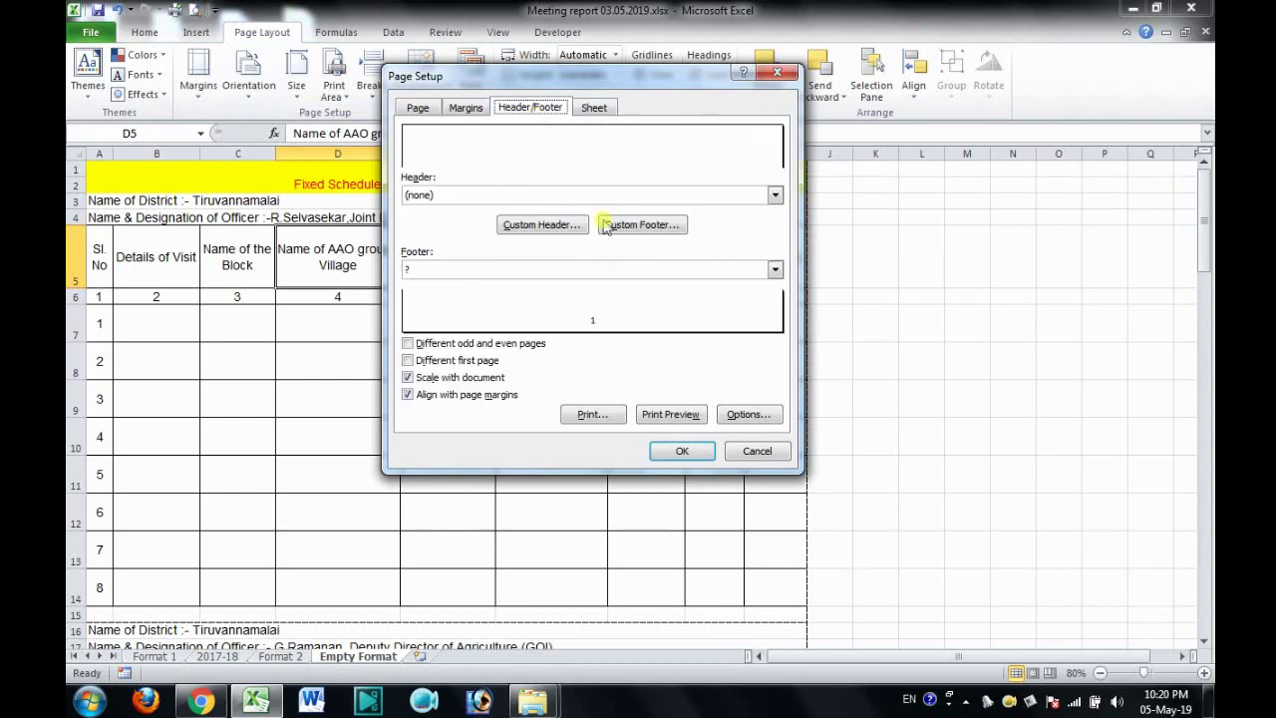
pyautogui.click(776, 271)
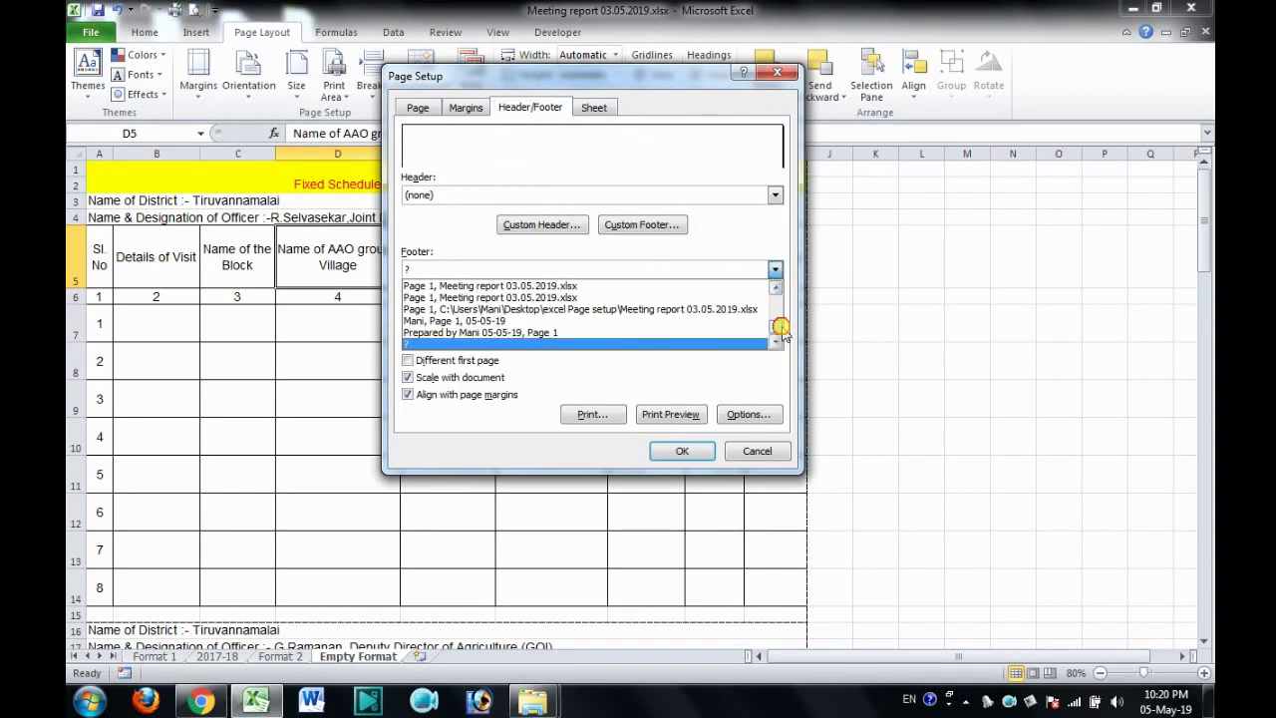
pyautogui.moveTo(778, 330); pyautogui.dragTo(788, 275)
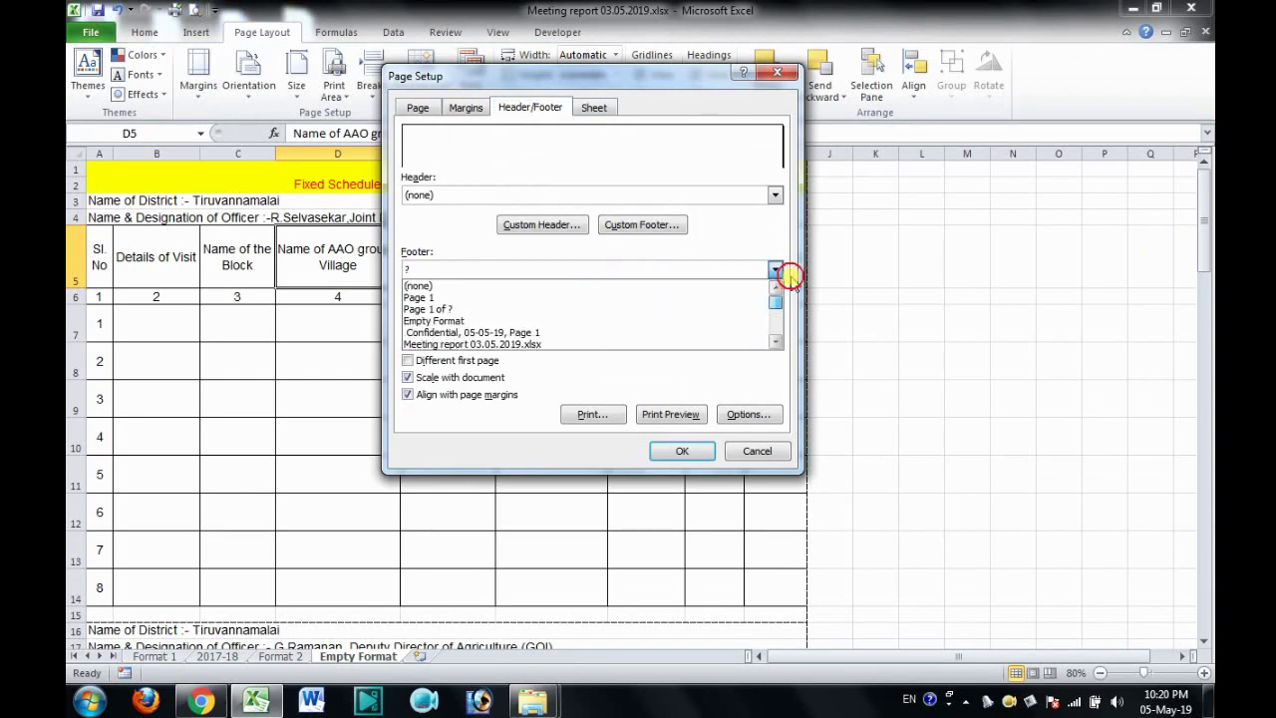
pyautogui.click(695, 310)
pyautogui.click(676, 450)
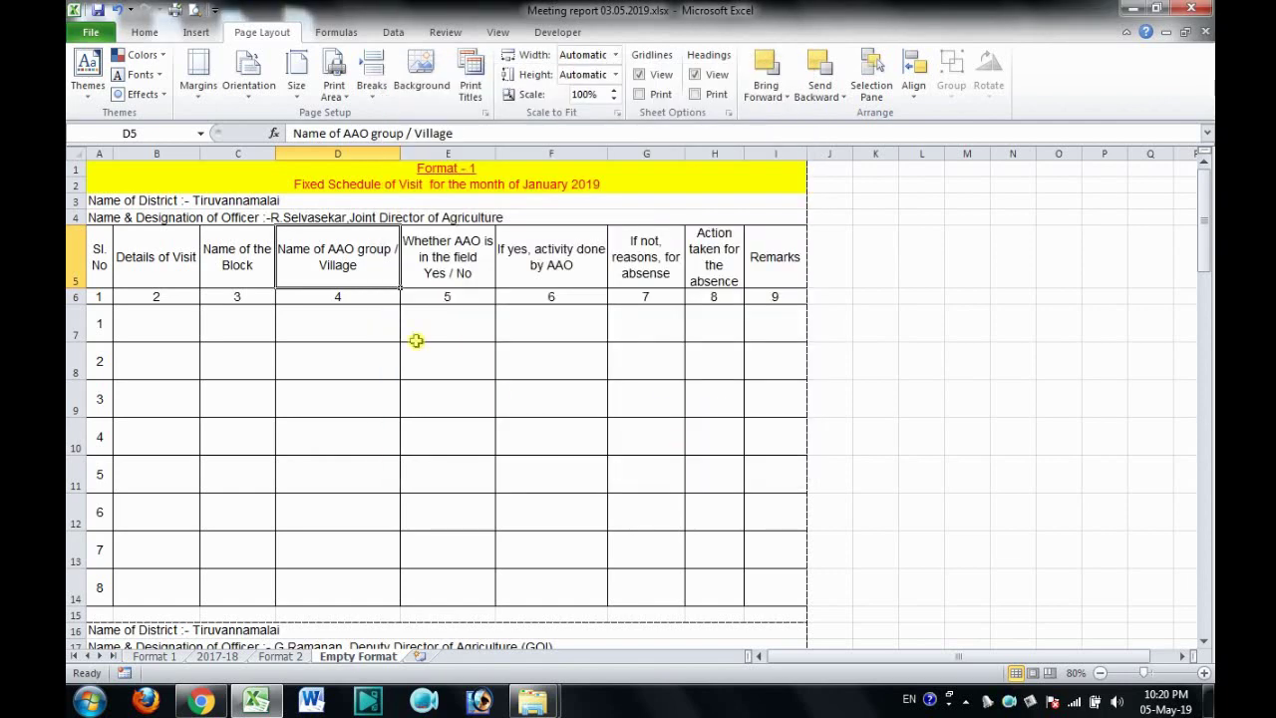
# Preview pages 1 to 4 to confirm the 'Page 1 of 5' numbering, then return to the sheet.
pyautogui.hotkey('ctrl', 'p')
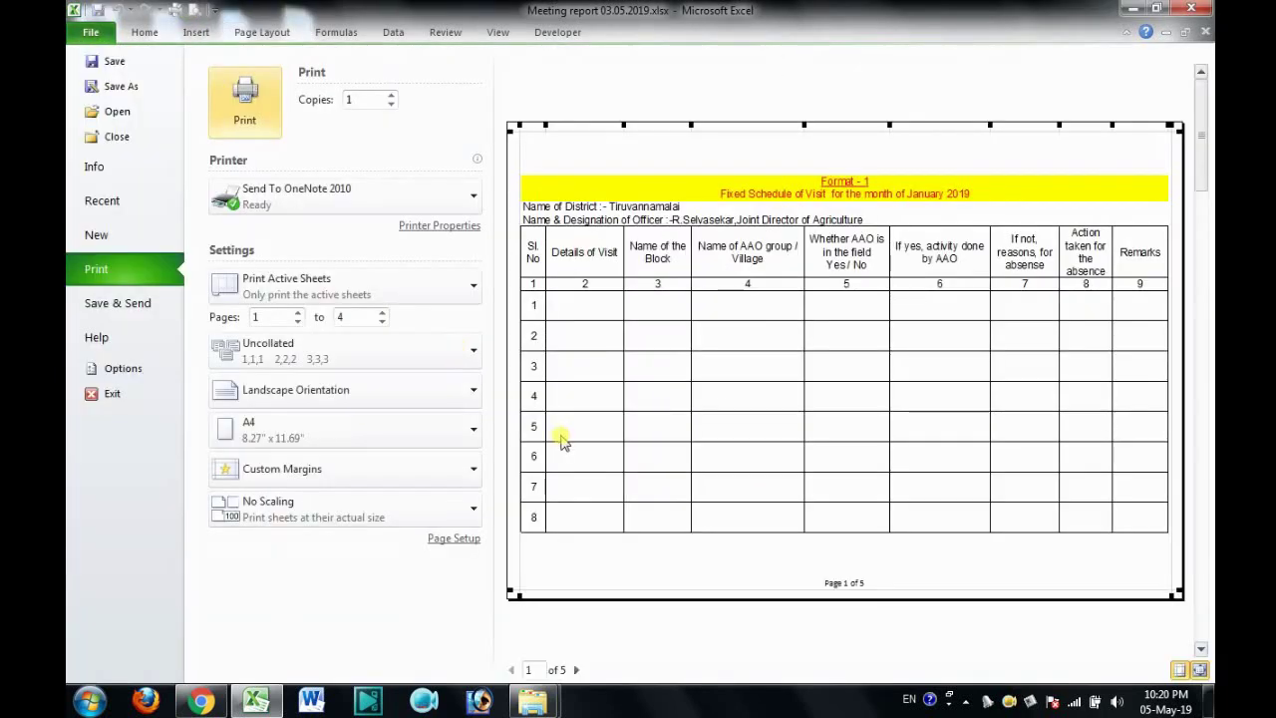
pyautogui.click(578, 669)
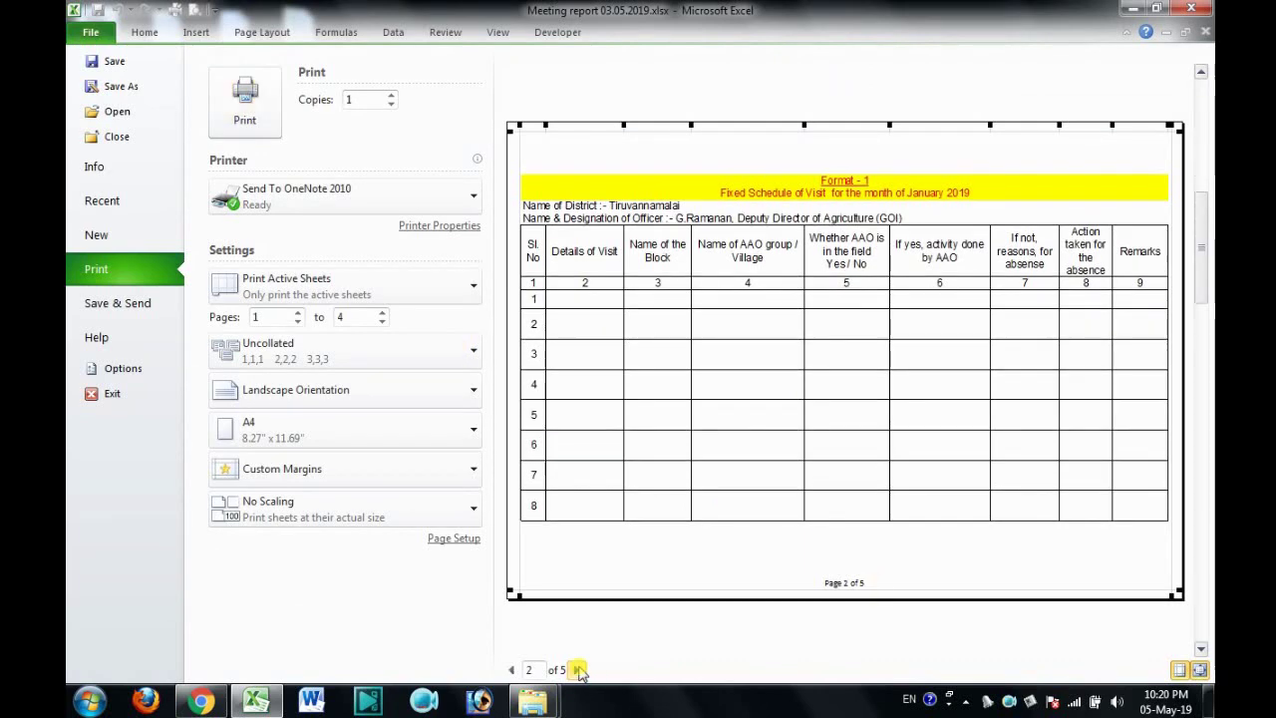
pyautogui.click(578, 669)
pyautogui.click(578, 669)
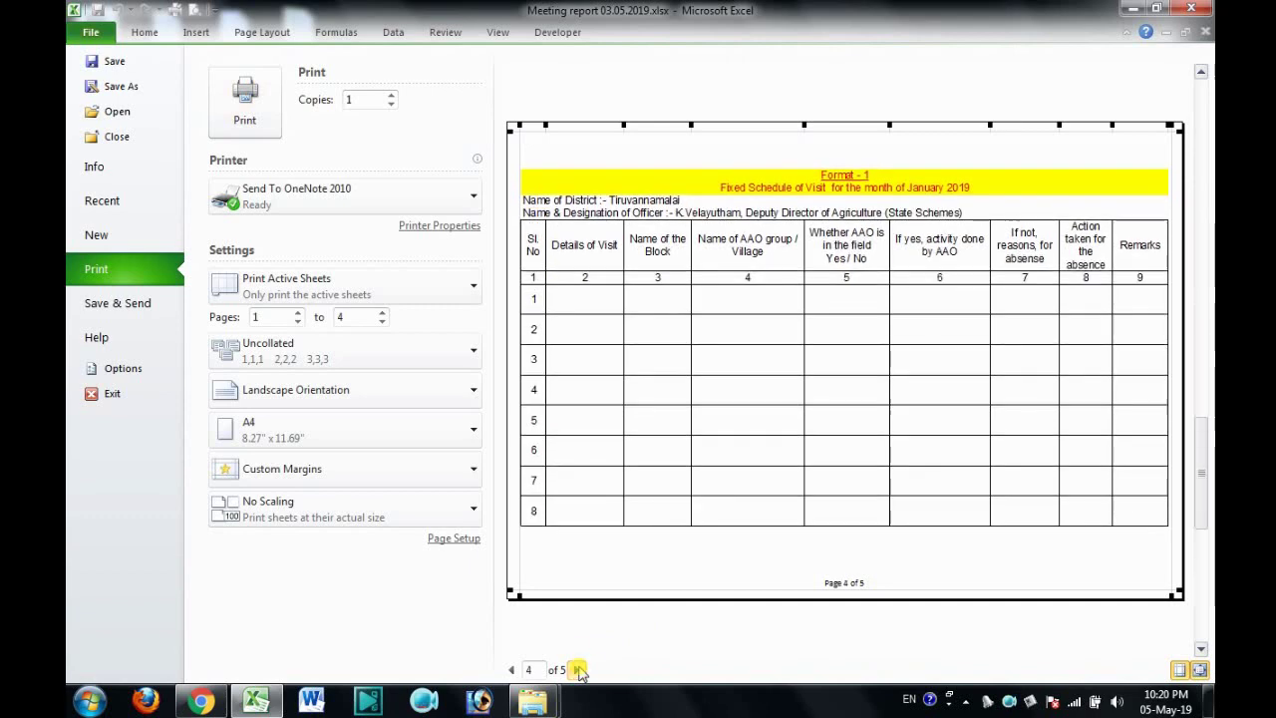
pyautogui.press('Escape')
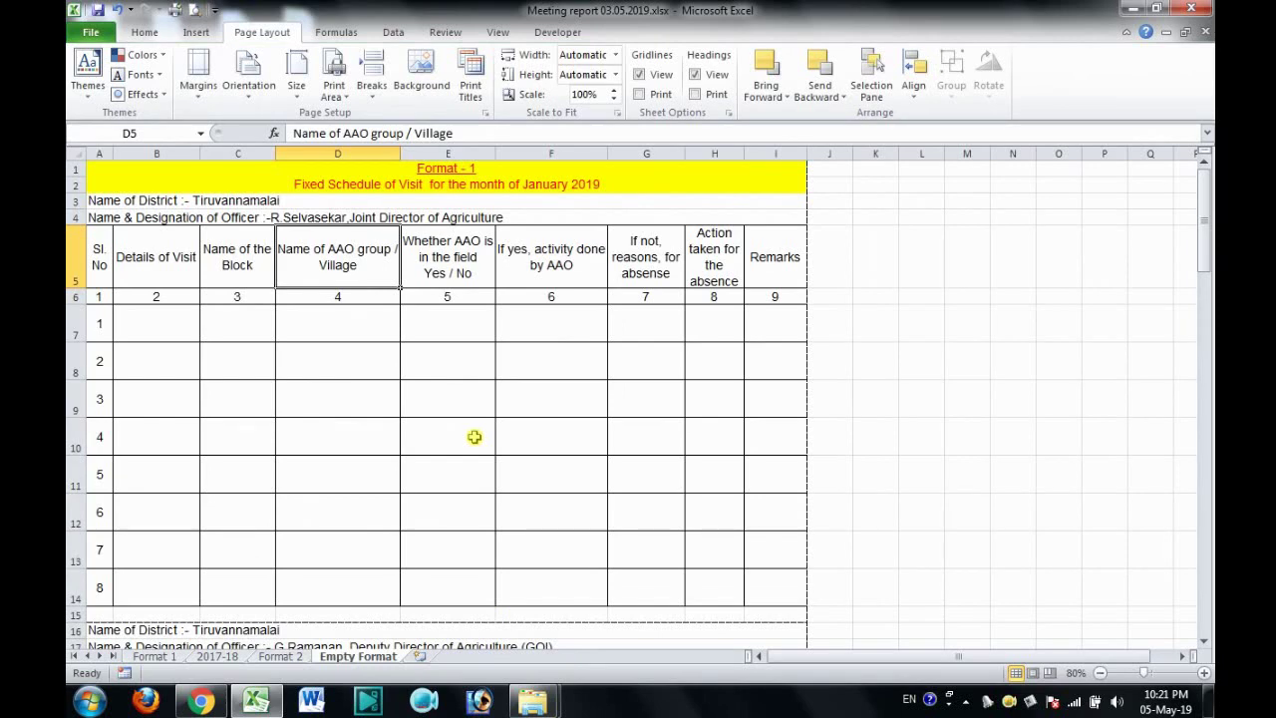
# Insert Jellyfish.jpg from Pictures > Sample Pictures as the sheet background.
pyautogui.click(420, 70)
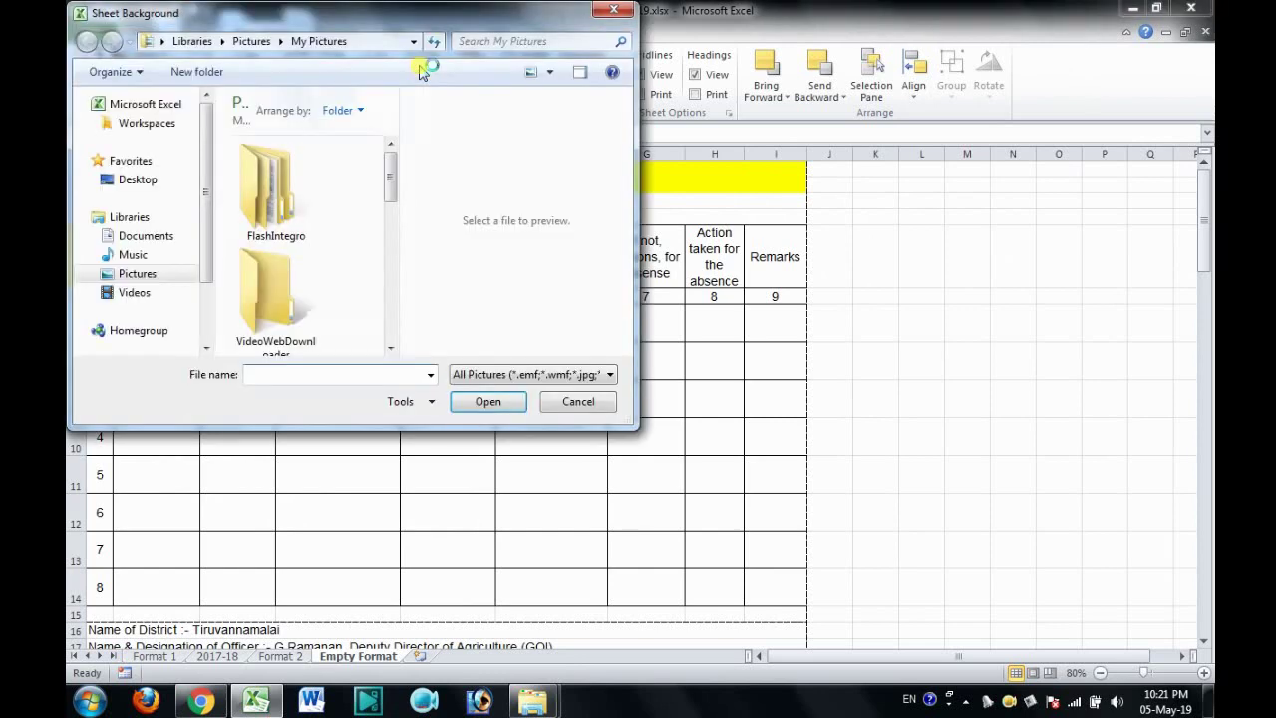
pyautogui.click(157, 274)
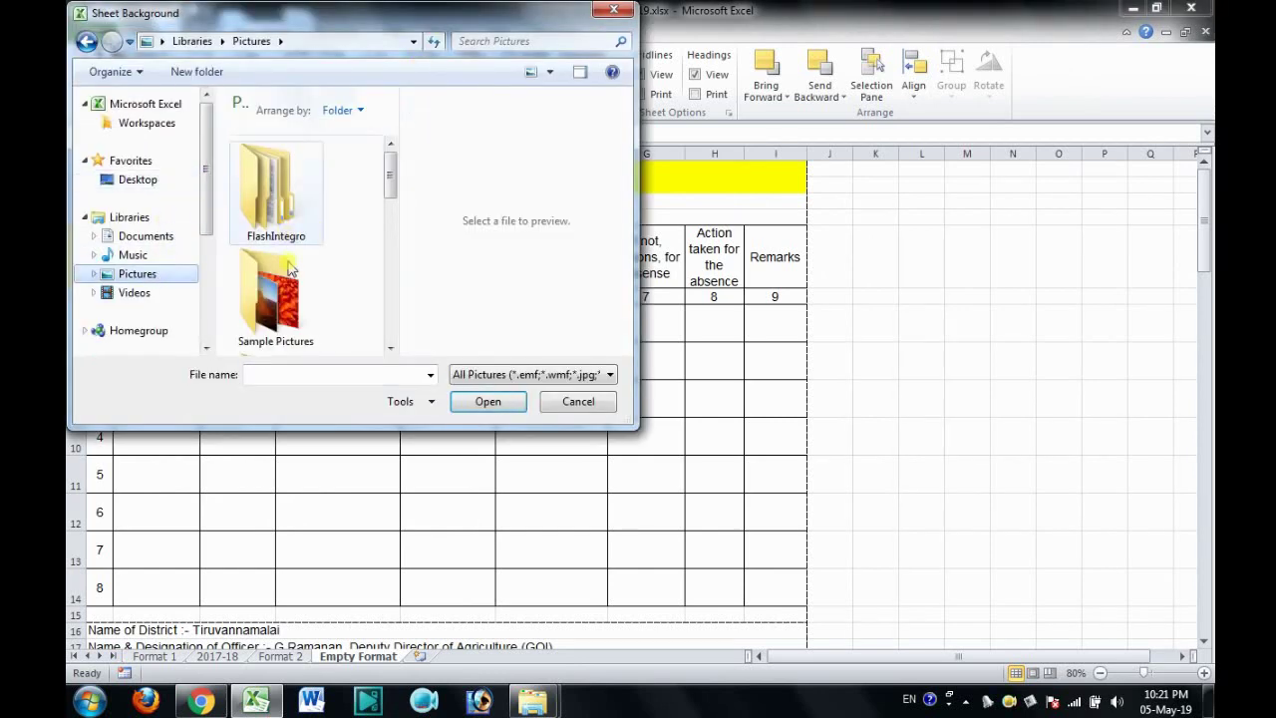
pyautogui.click(283, 292)
pyautogui.doubleClick(283, 292)
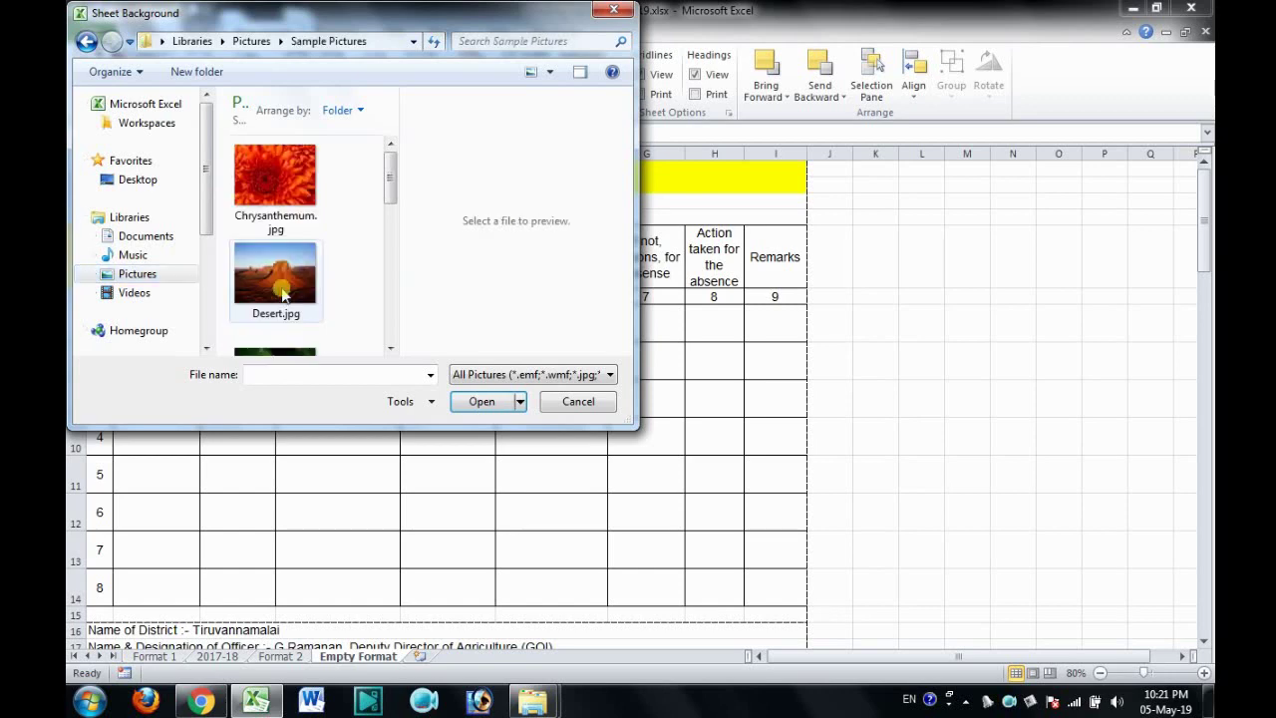
pyautogui.click(282, 292)
pyautogui.press('Down')
pyautogui.press('Down')
pyautogui.press('Down')
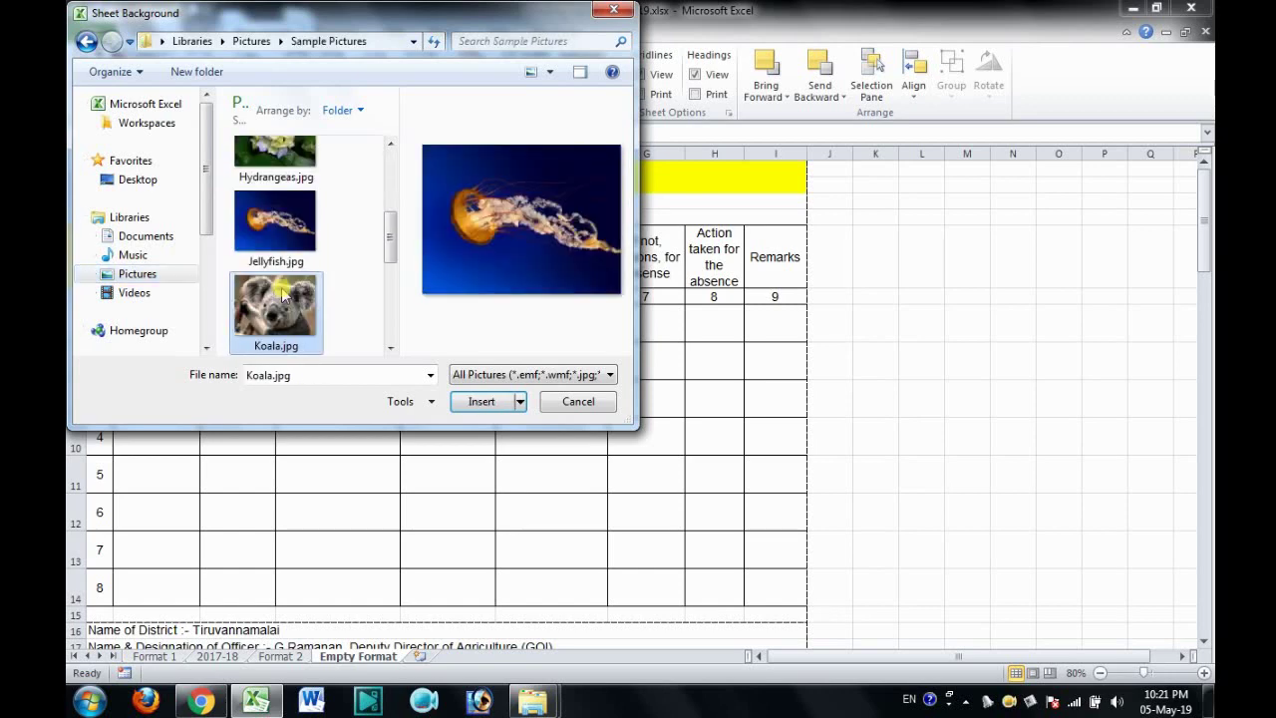
pyautogui.press('Down')
pyautogui.press('Up')
pyautogui.press('Up')
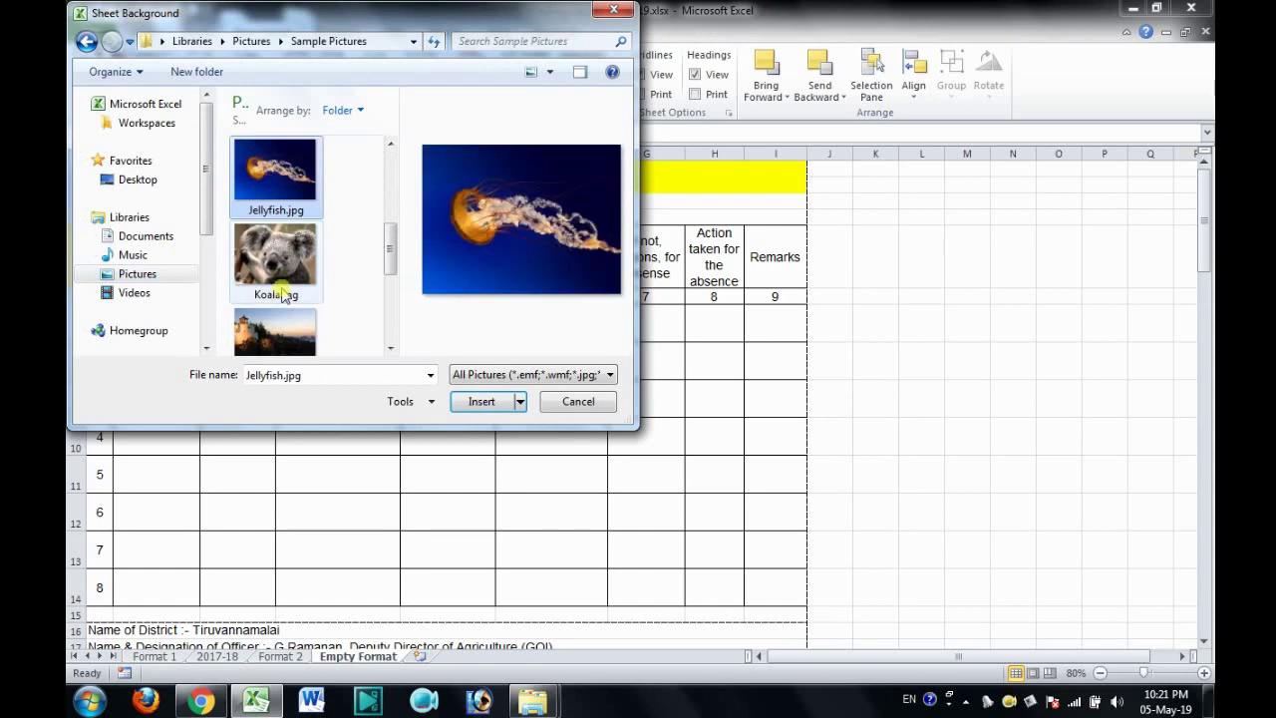
pyautogui.press('Return')
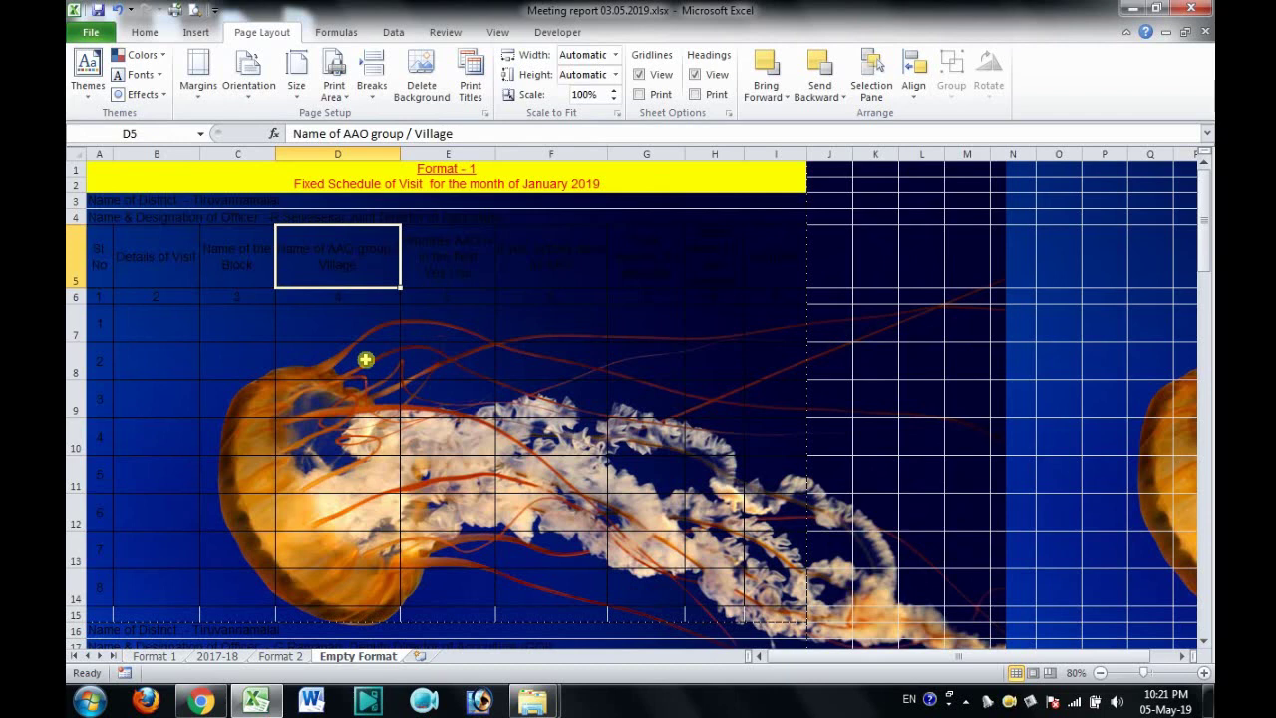
pyautogui.click(486, 117)
pyautogui.click(518, 108)
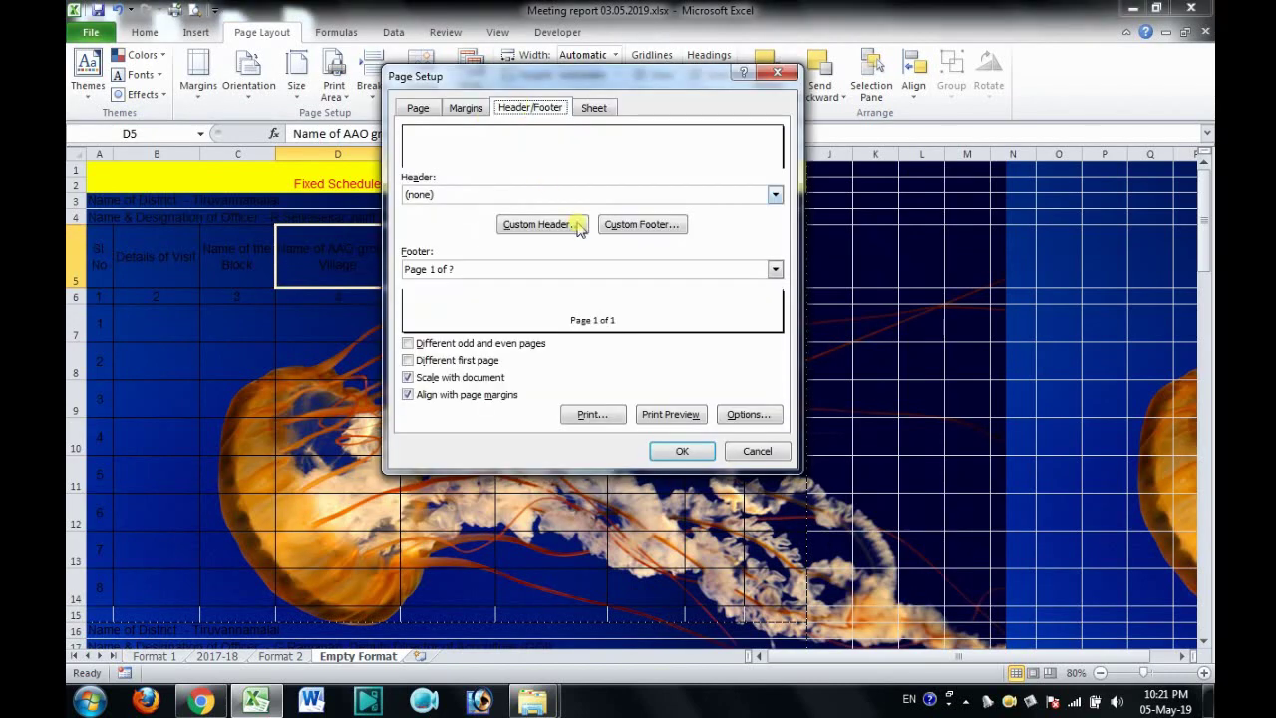
pyautogui.click(613, 227)
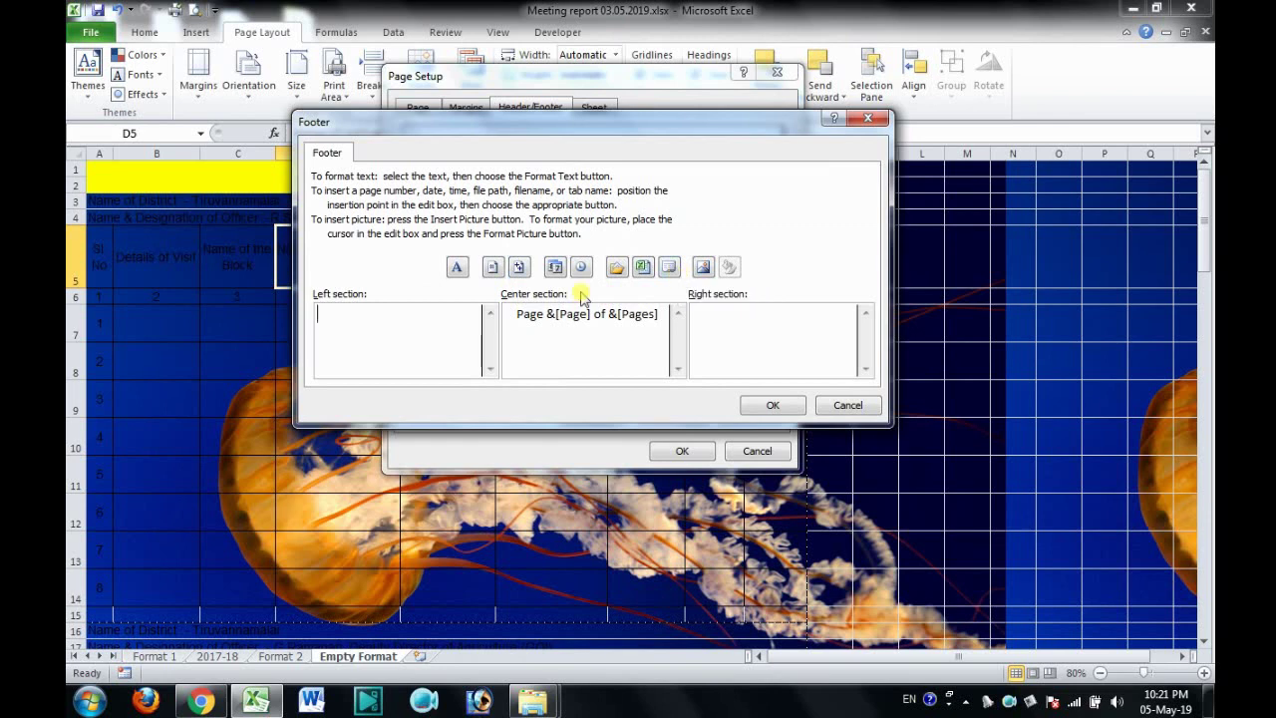
pyautogui.click(457, 267)
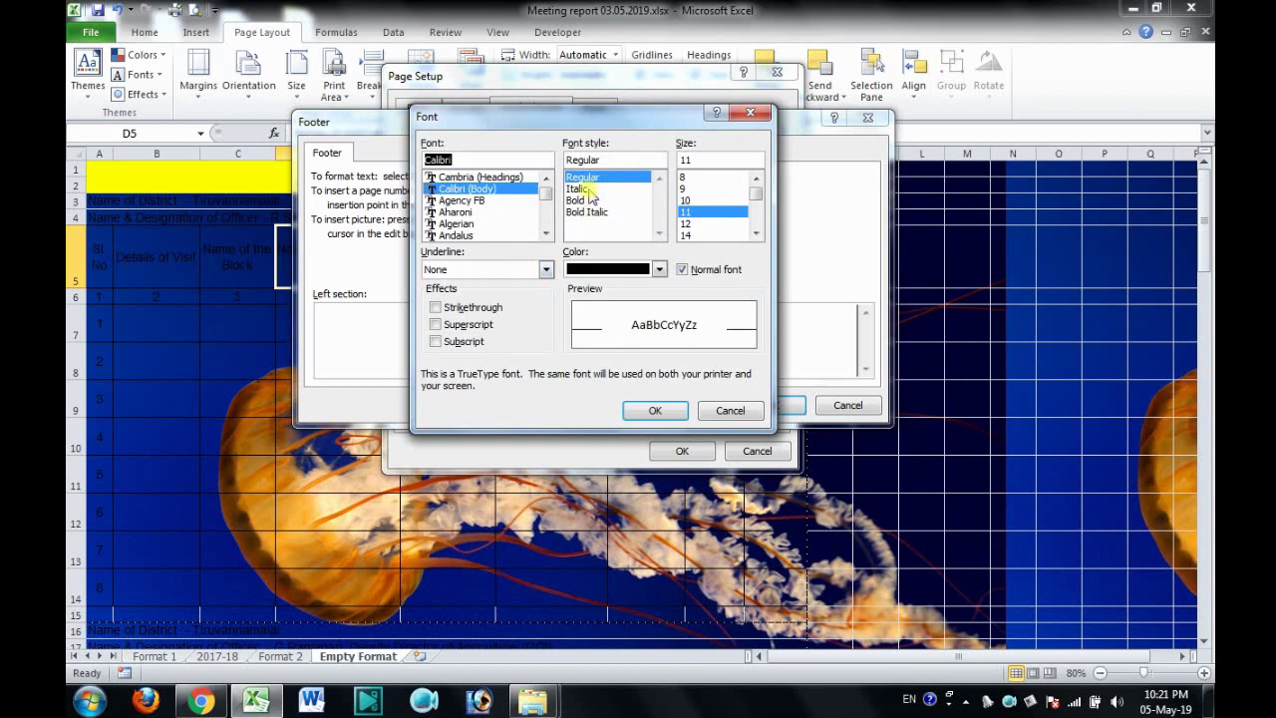
pyautogui.click(658, 412)
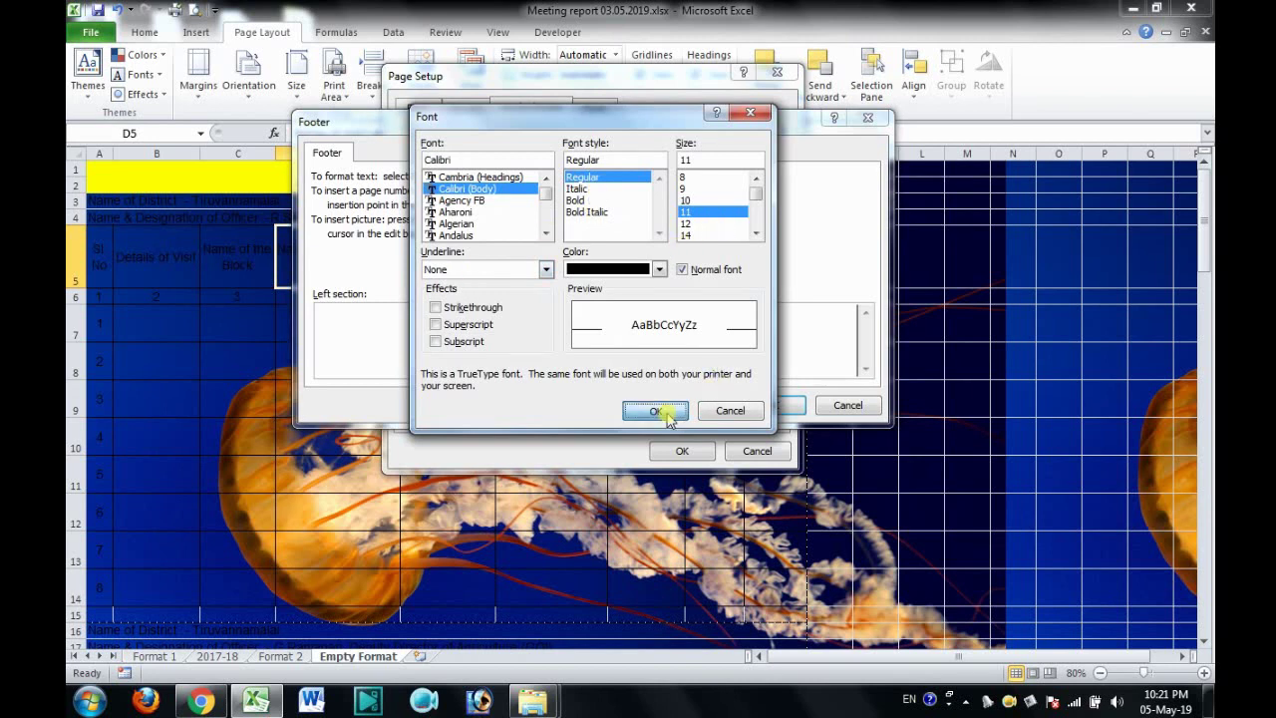
pyautogui.click(844, 407)
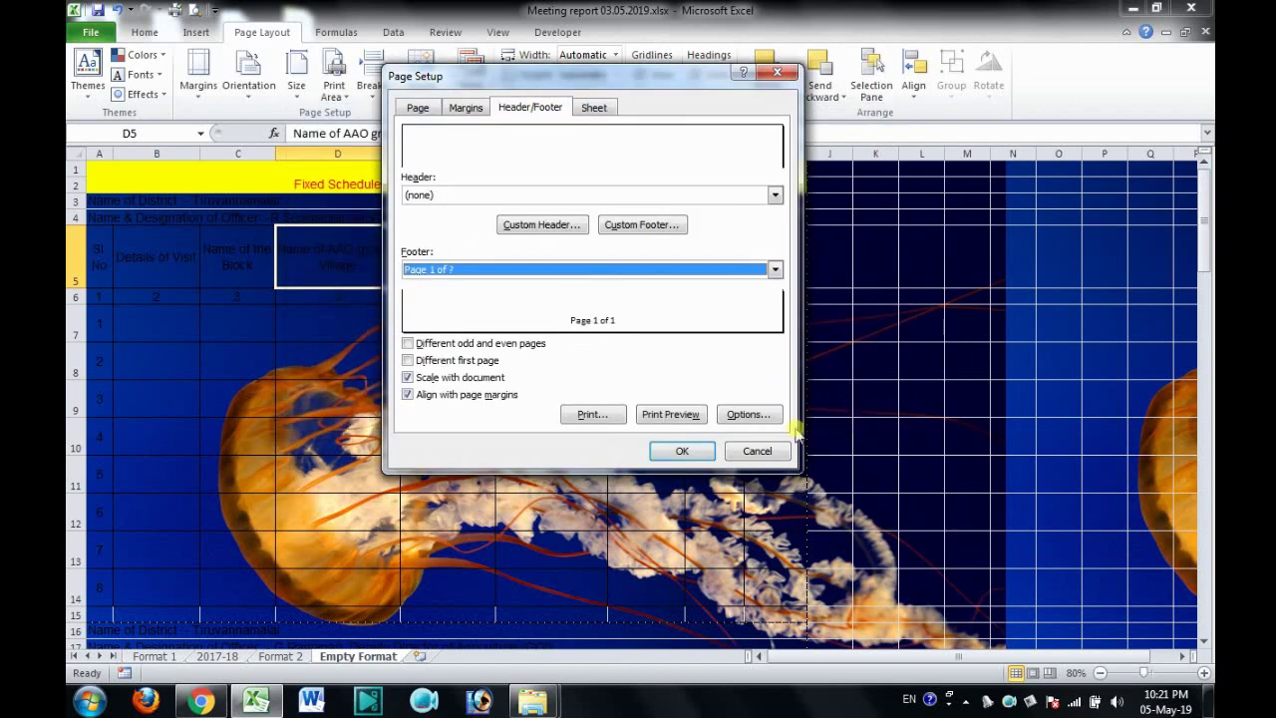
pyautogui.click(760, 449)
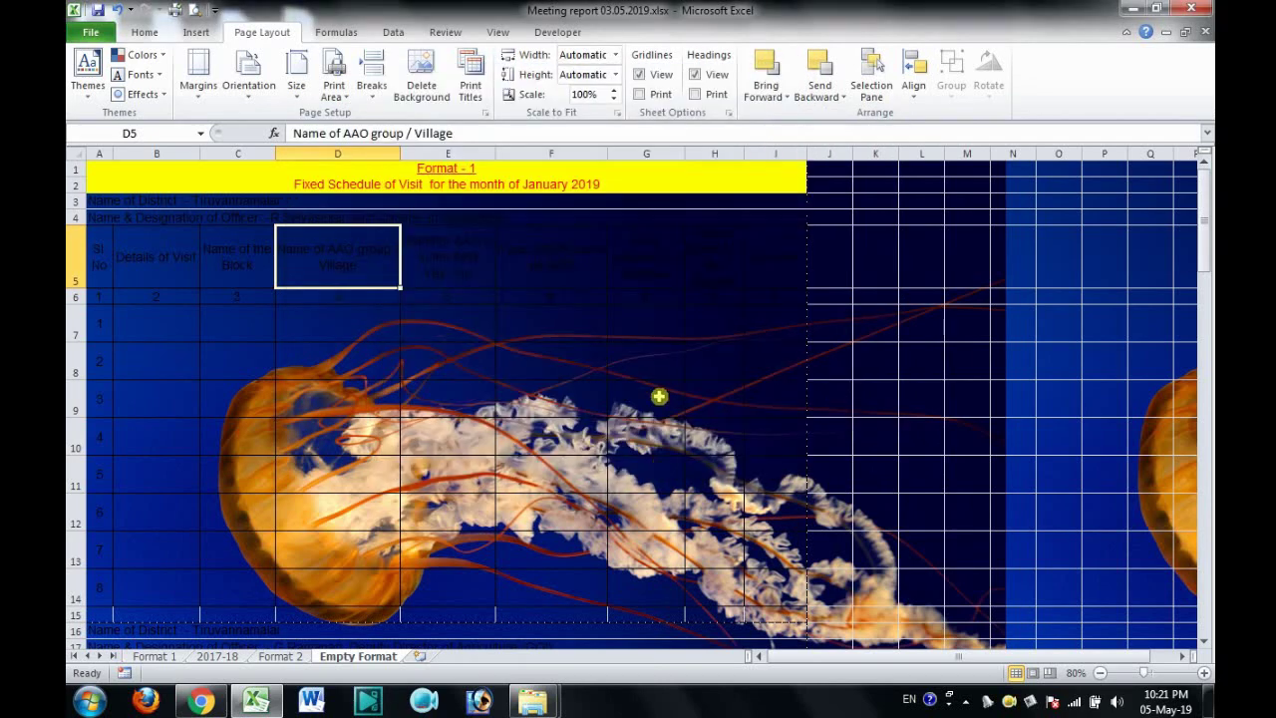